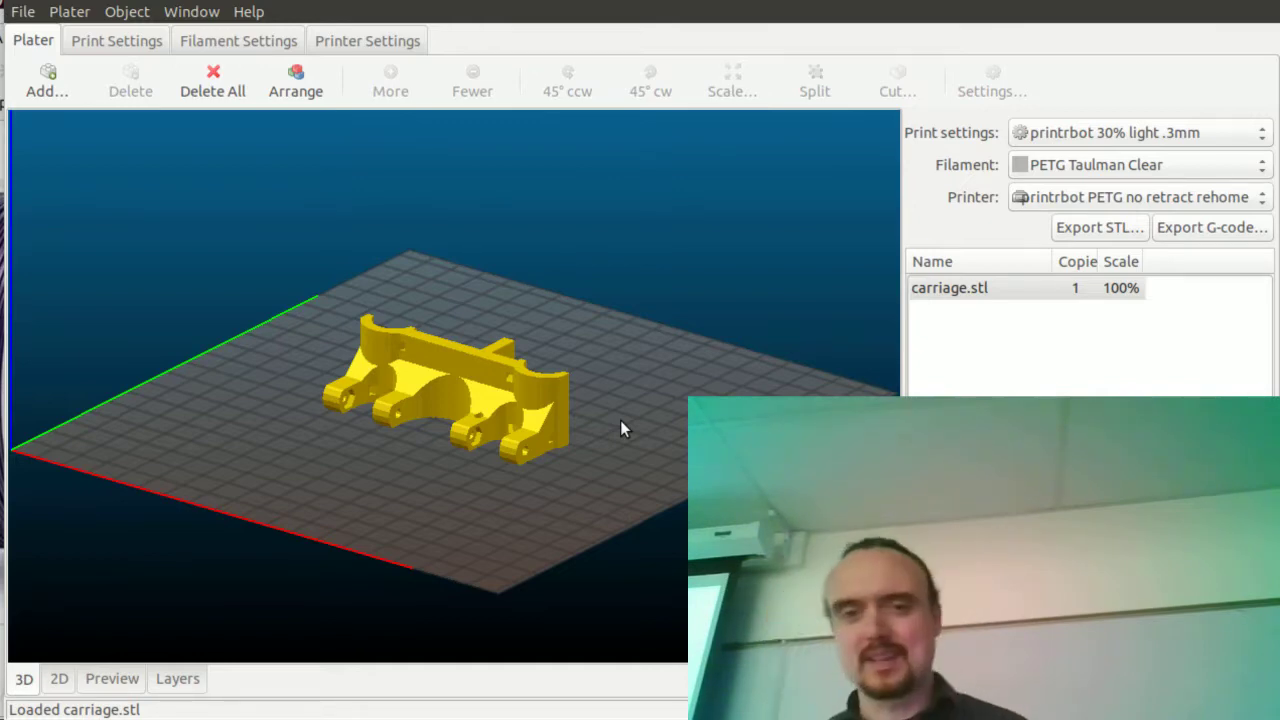
# - Inspect the carriage model's geometry from several angles, including close-up views of its arms and rear bracket
pyautogui.click(455, 375)
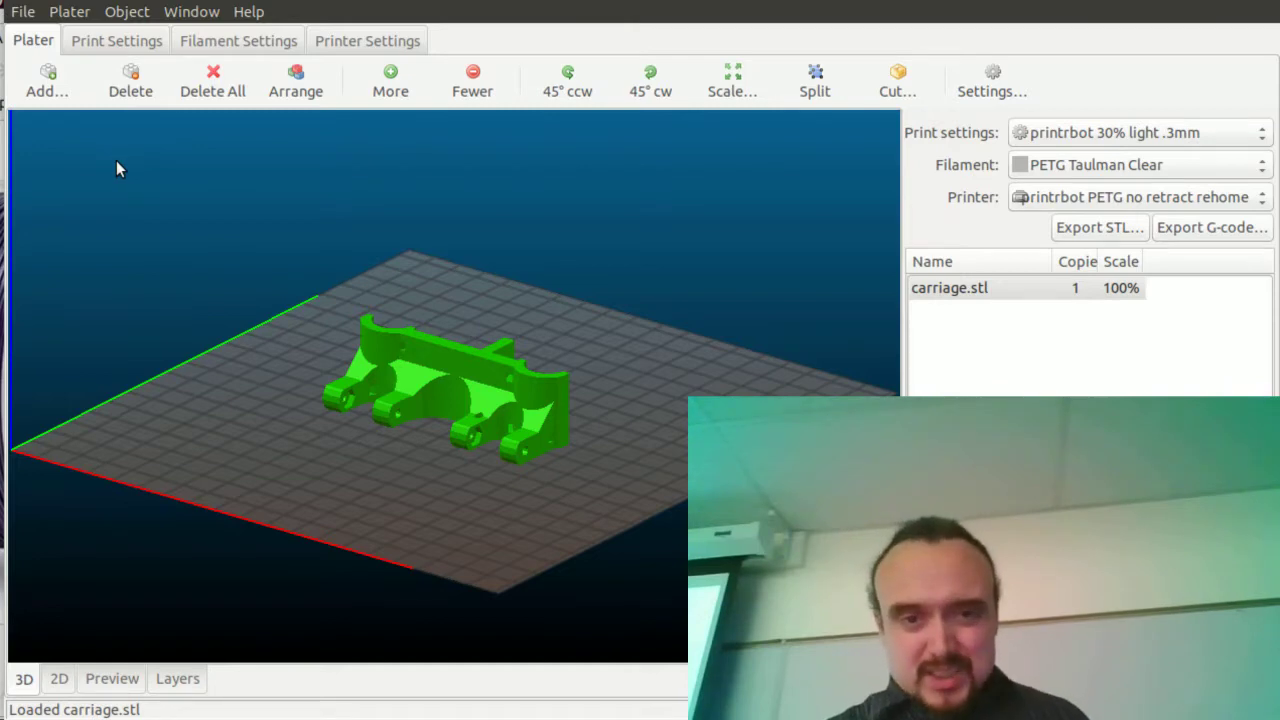
pyautogui.moveTo(560, 440); pyautogui.dragTo(660, 449)
pyautogui.click(426, 371)
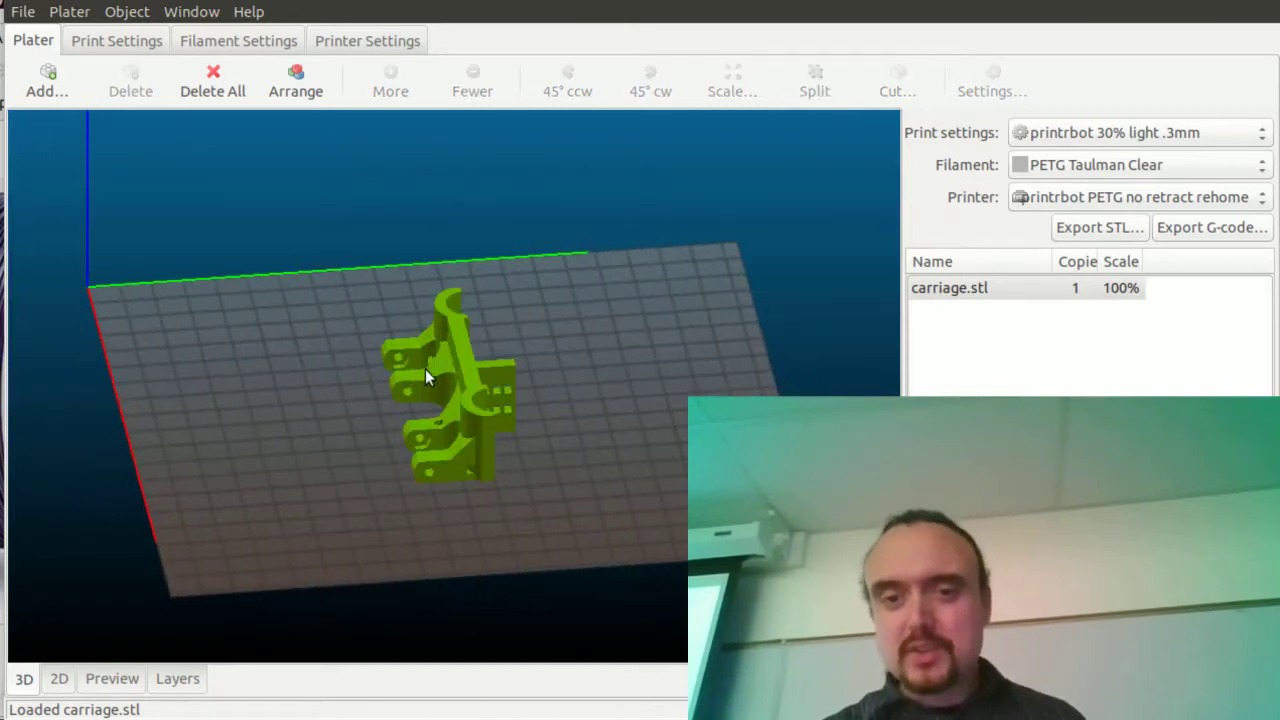
pyautogui.moveTo(520, 420)
pyautogui.mouseDown()
pyautogui.moveTo(760, 560)
pyautogui.moveTo(527, 465)
pyautogui.moveTo(500, 420)
pyautogui.mouseUp()
pyautogui.scroll(3, 480, 400)
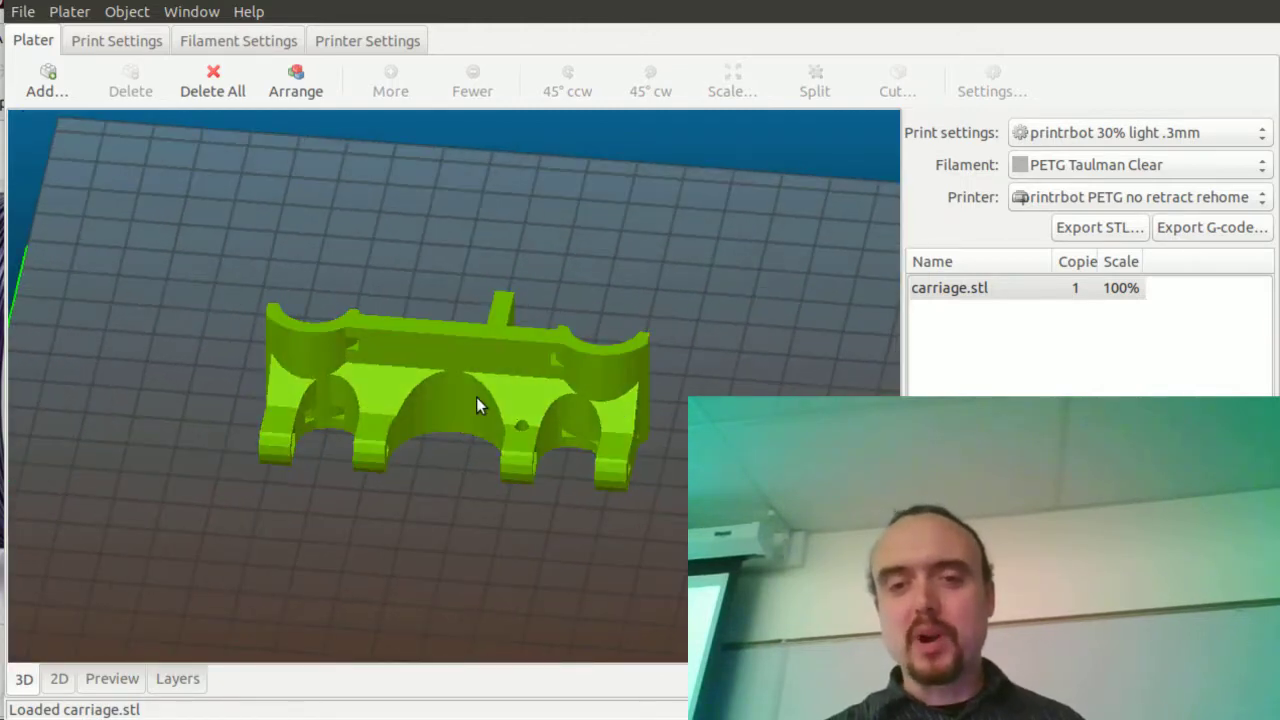
pyautogui.click(476, 397)
pyautogui.moveTo(560, 460); pyautogui.dragTo(484, 409)
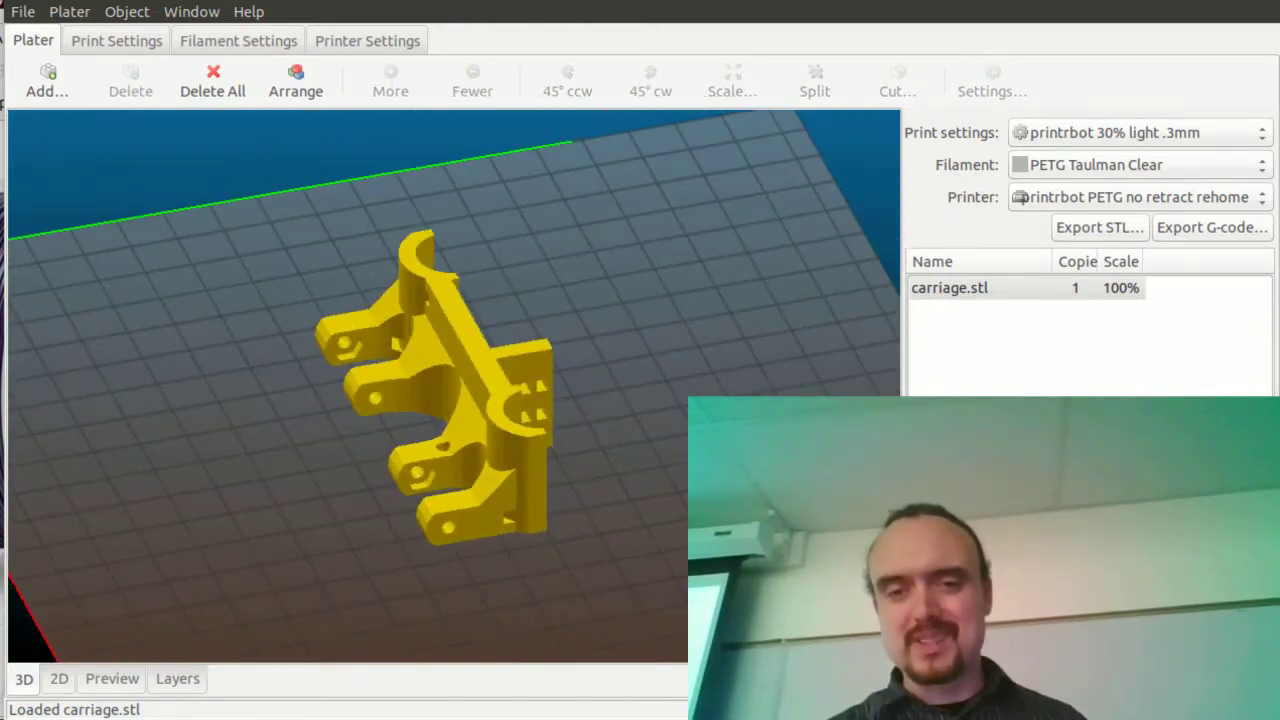
pyautogui.click(484, 409)
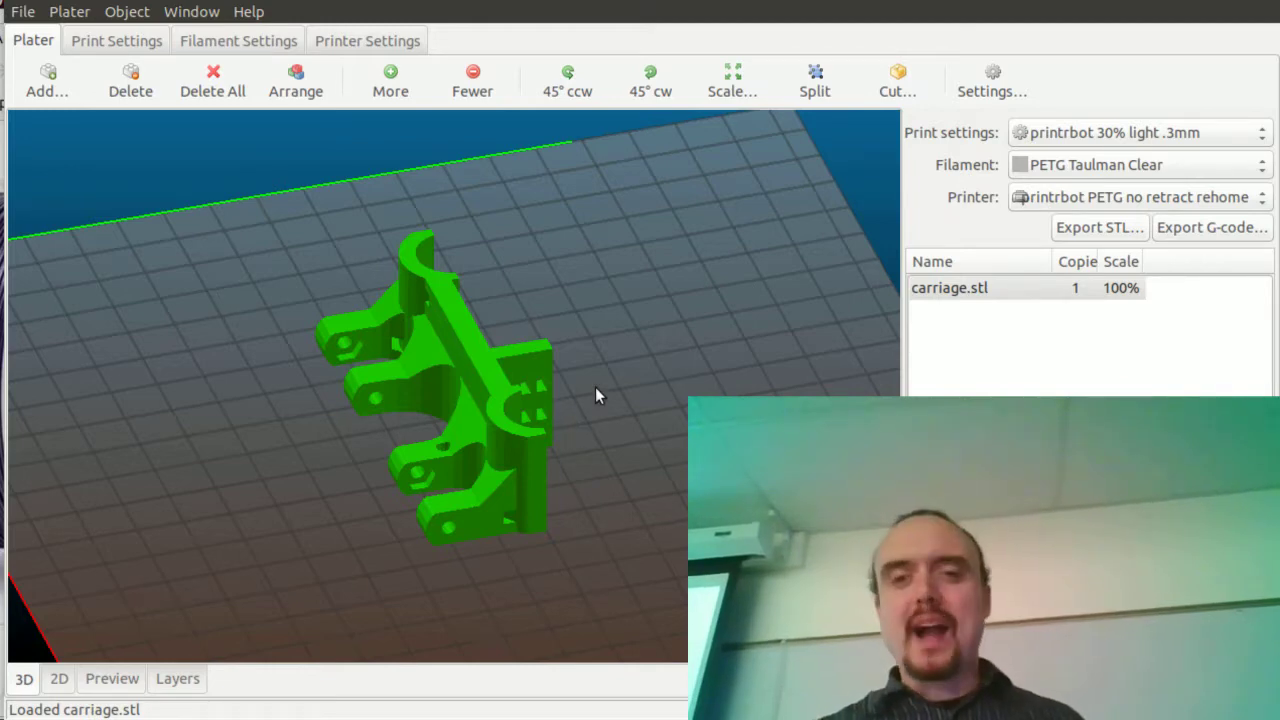
pyautogui.click(118, 41)
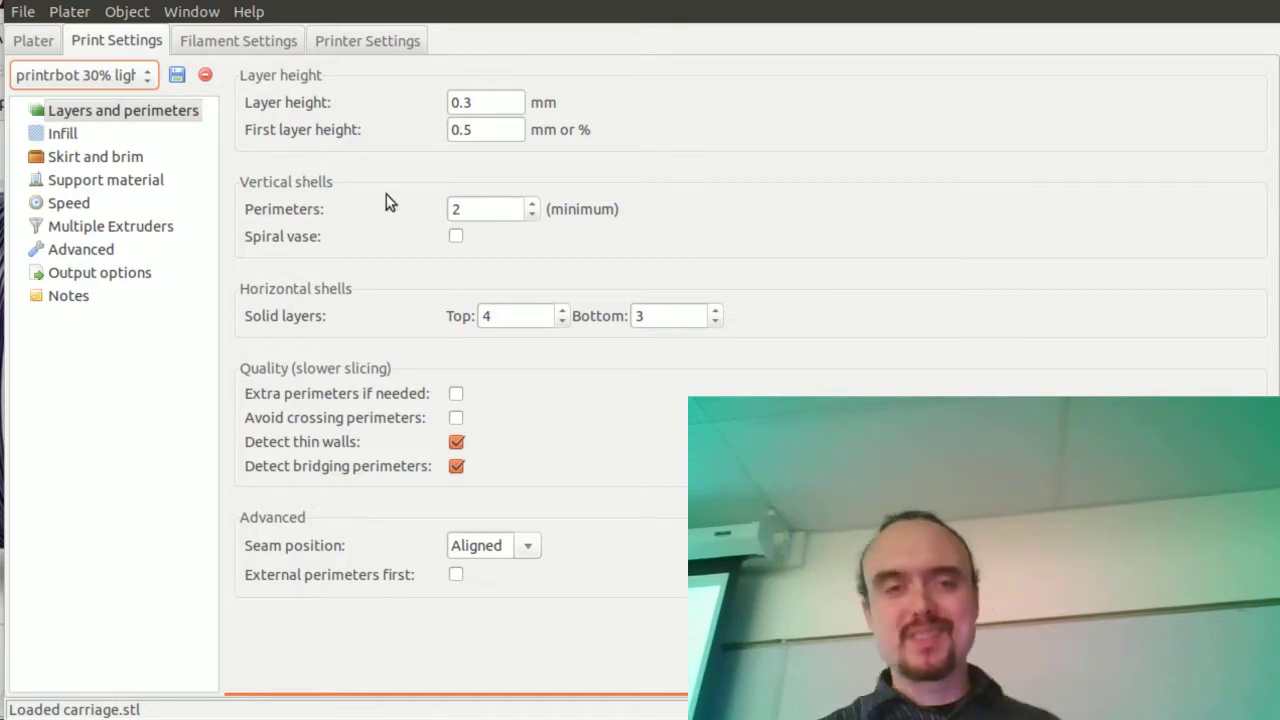
pyautogui.click(33, 41)
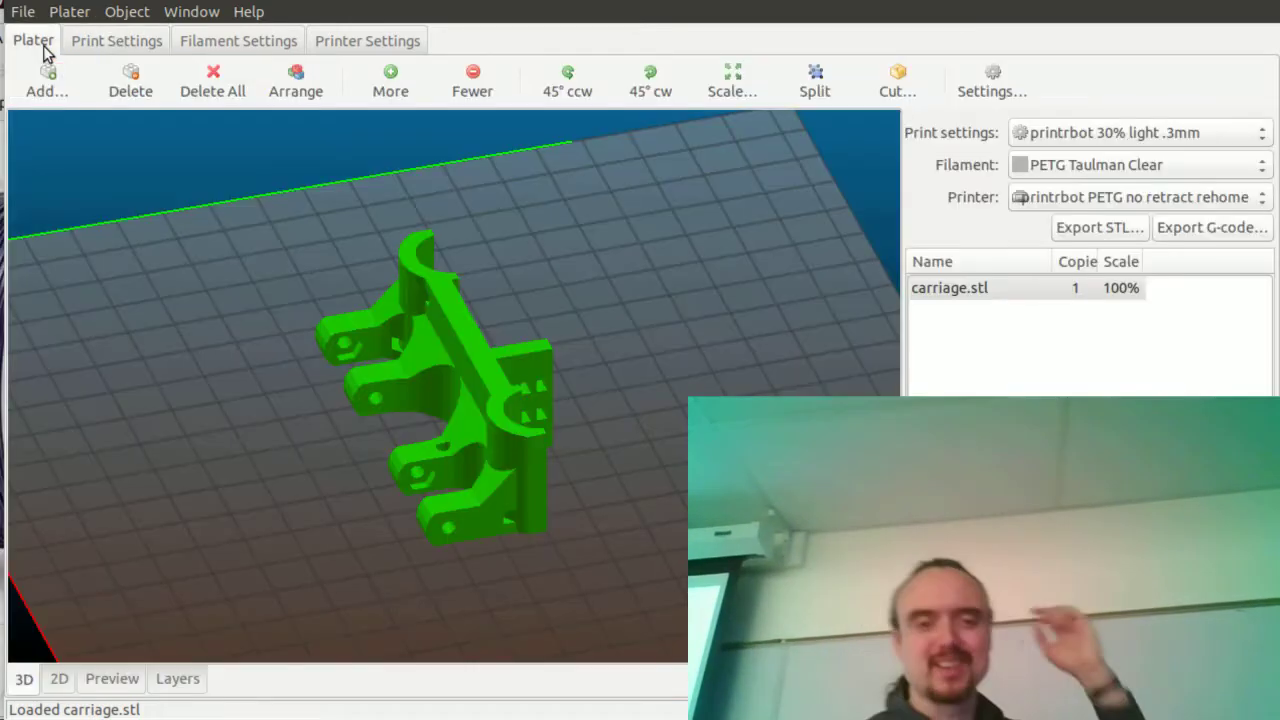
pyautogui.moveTo(657, 418); pyautogui.dragTo(720, 425)
pyautogui.scroll(3, 500, 300)
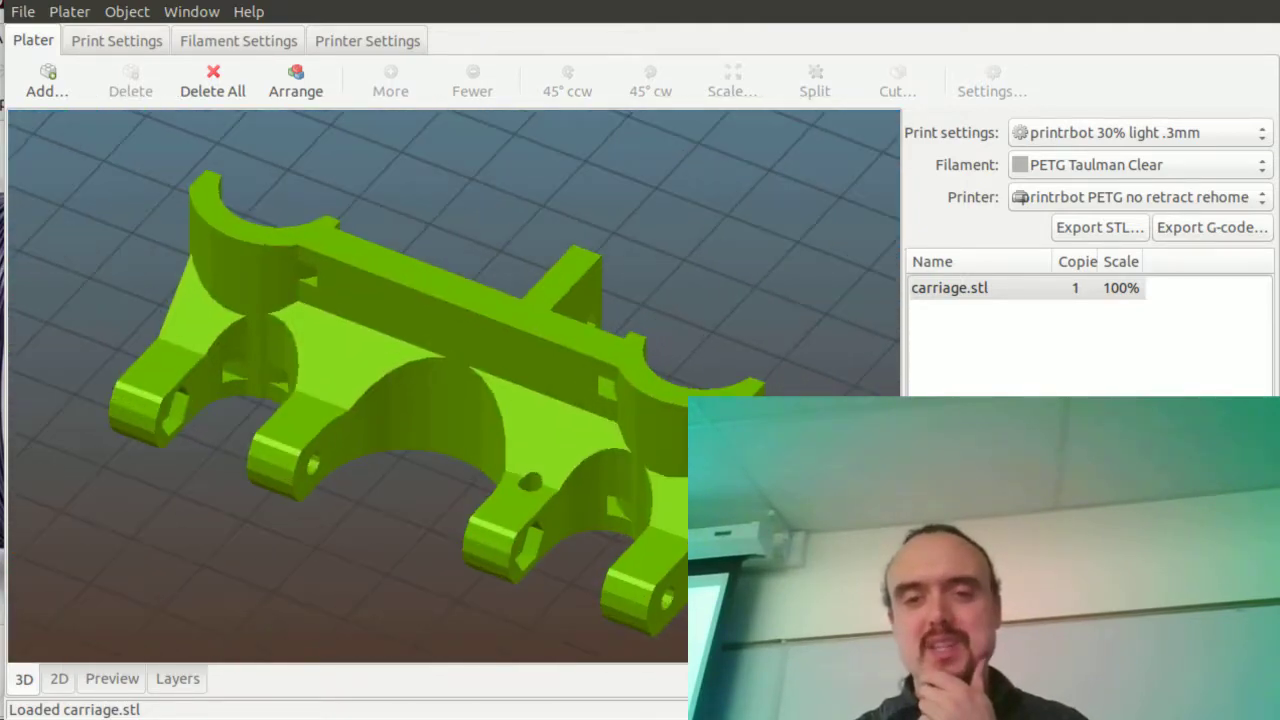
pyautogui.moveTo(748, 293); pyautogui.dragTo(654, 292)
# - Set the infill's fill density to 0% in the print settings
pyautogui.click(108, 46)
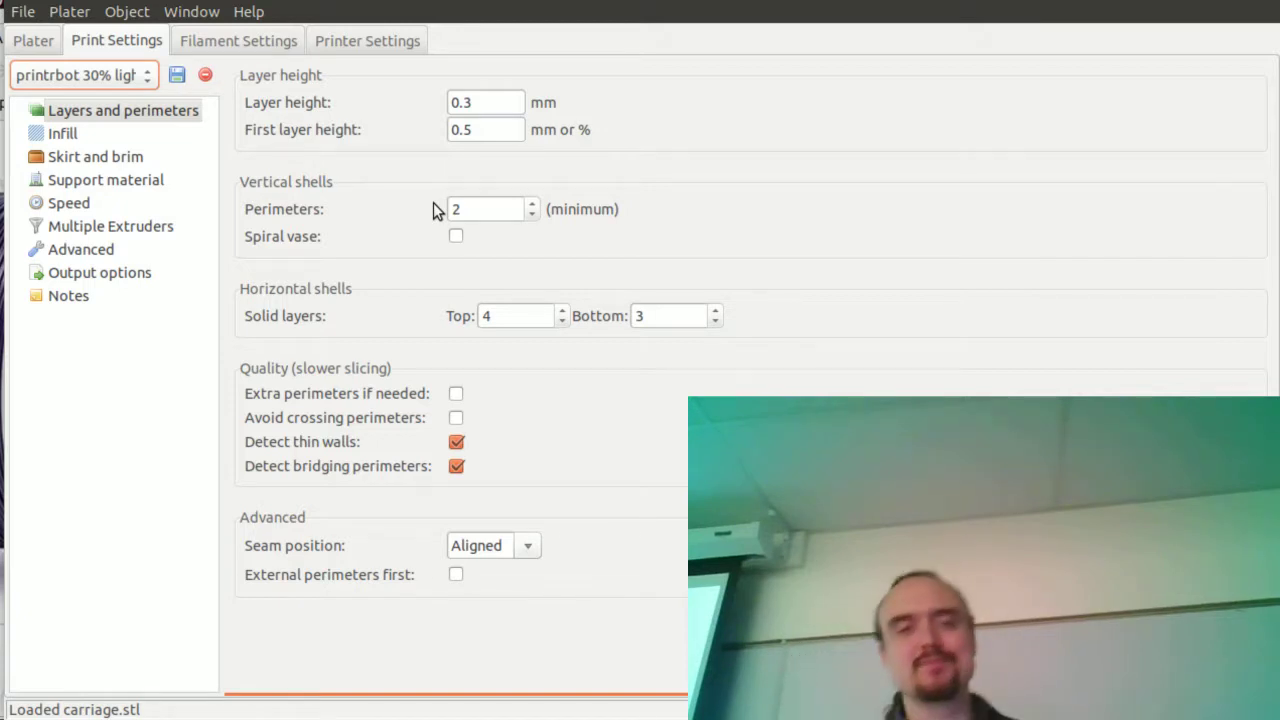
pyautogui.click(52, 136)
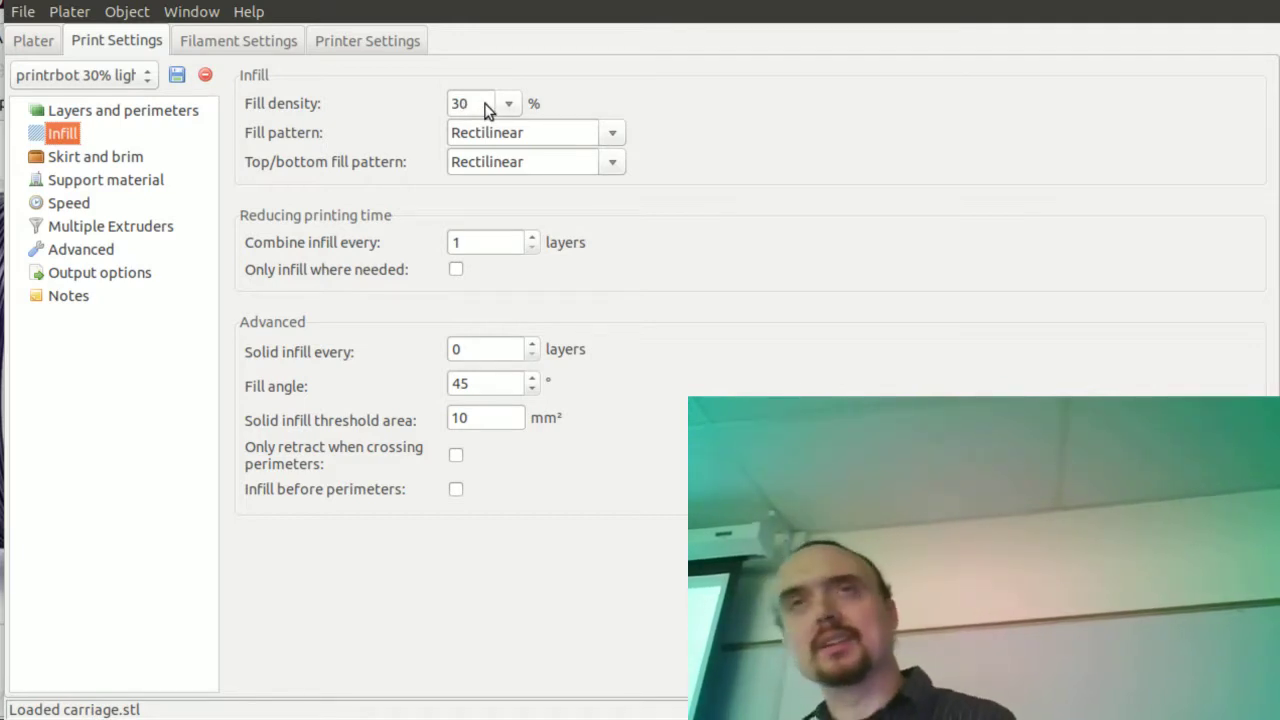
pyautogui.moveTo(486, 110)
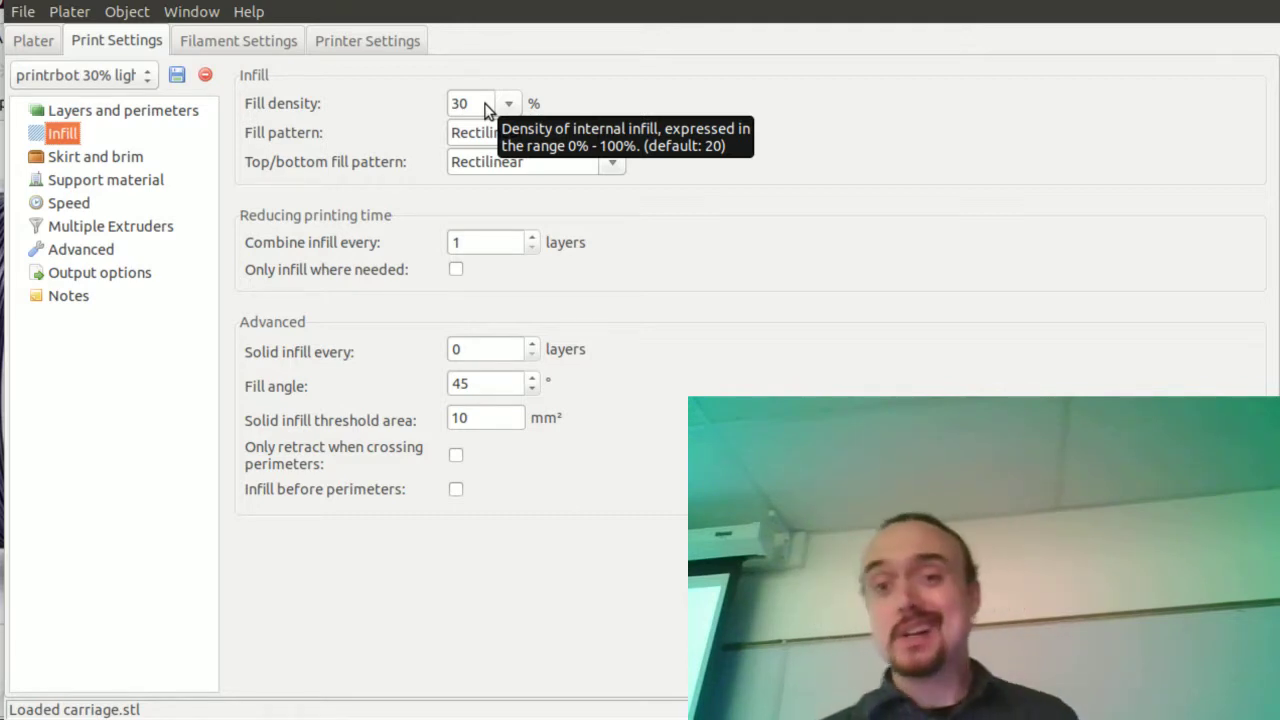
pyautogui.click(463, 104)
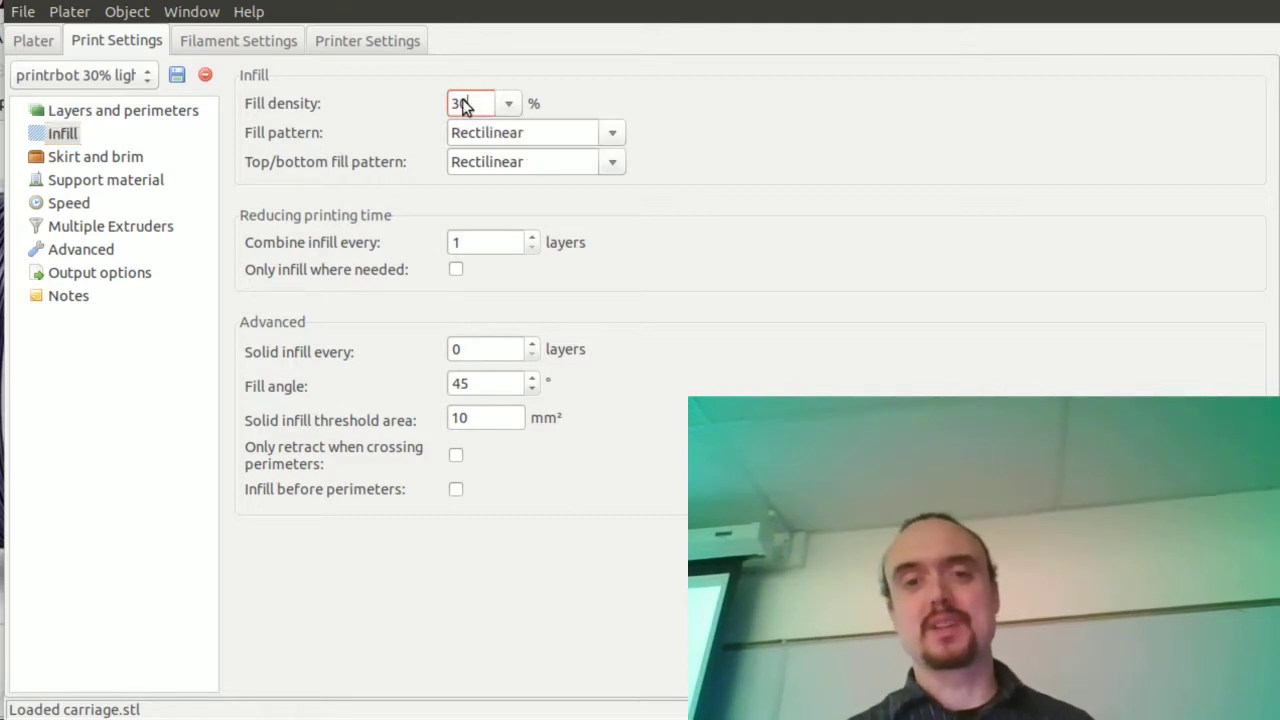
pyautogui.press('Left')
pyautogui.press('BackSpace')
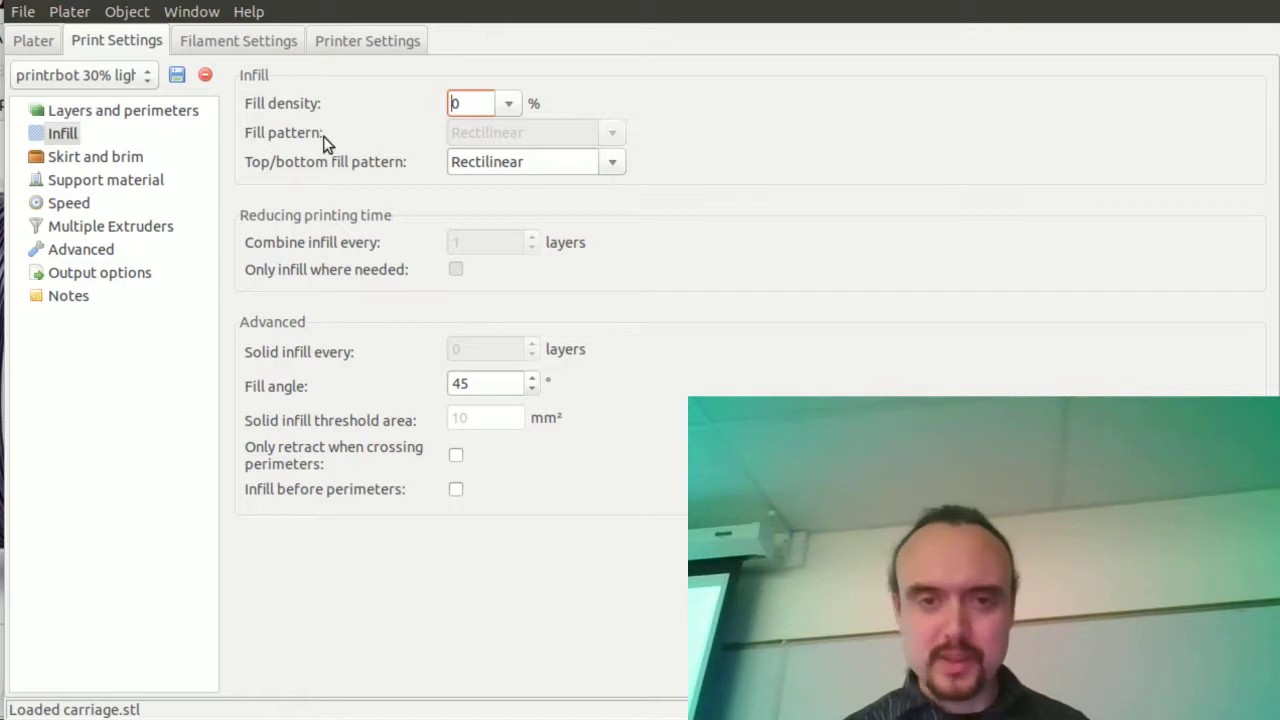
# - Set the minimum number of vertical shell perimeters to 3
pyautogui.click(115, 110)
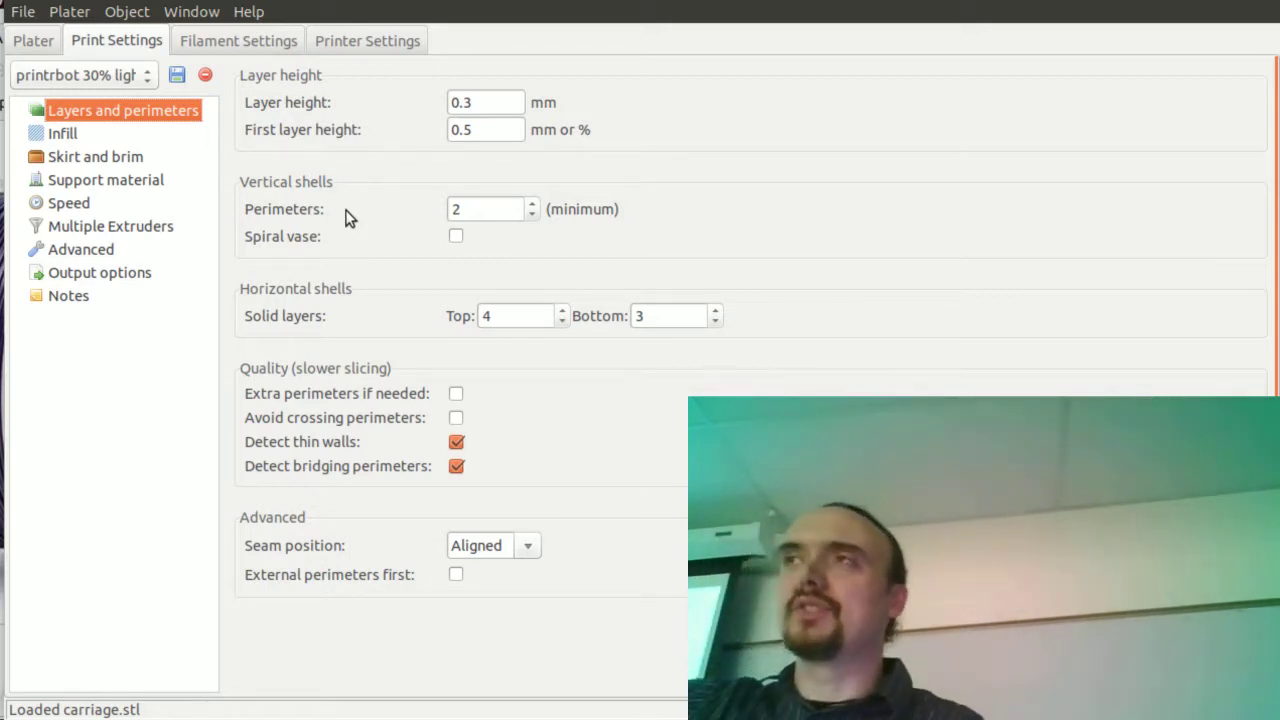
pyautogui.click(528, 208)
pyautogui.write('4')
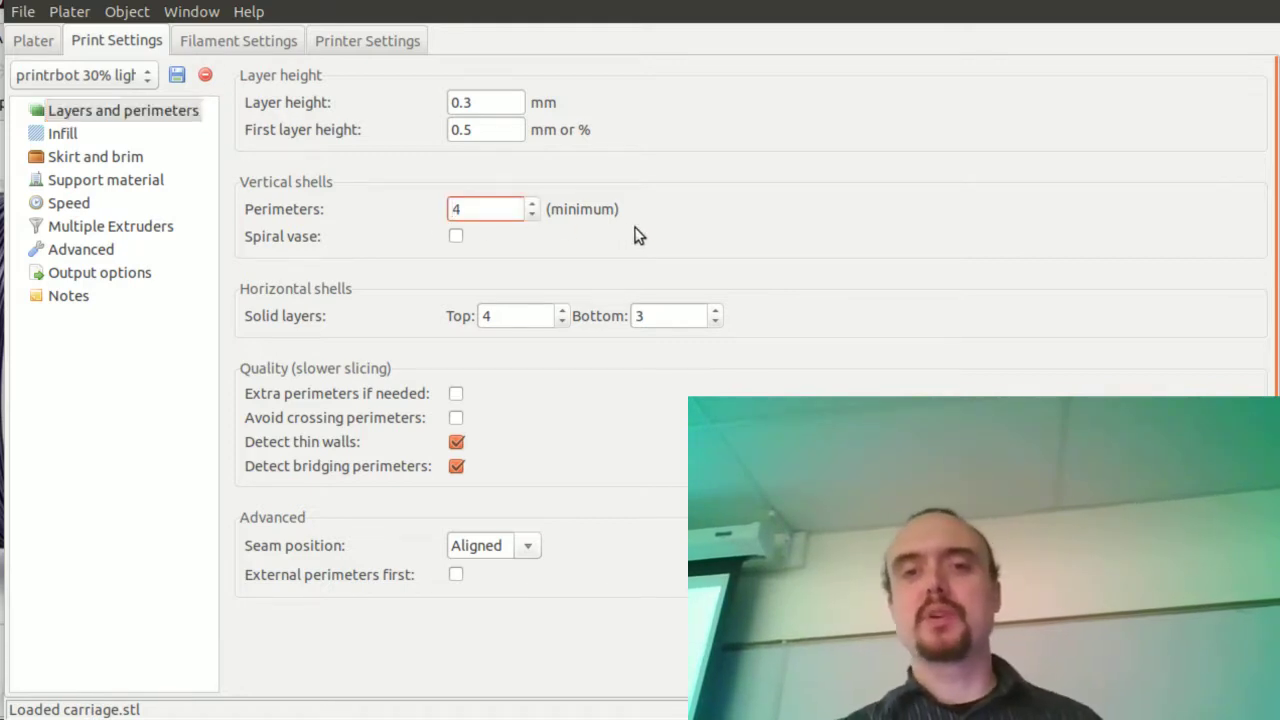
pyautogui.click(532, 215)
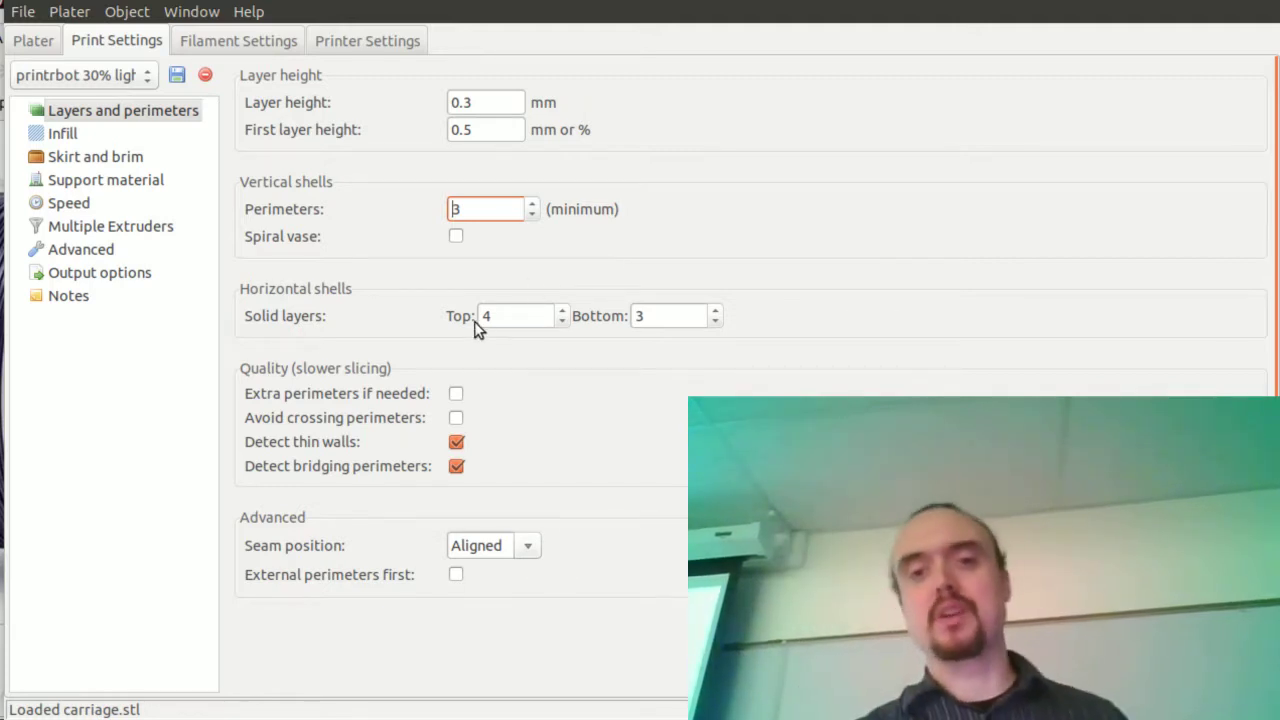
pyautogui.moveTo(648, 320)
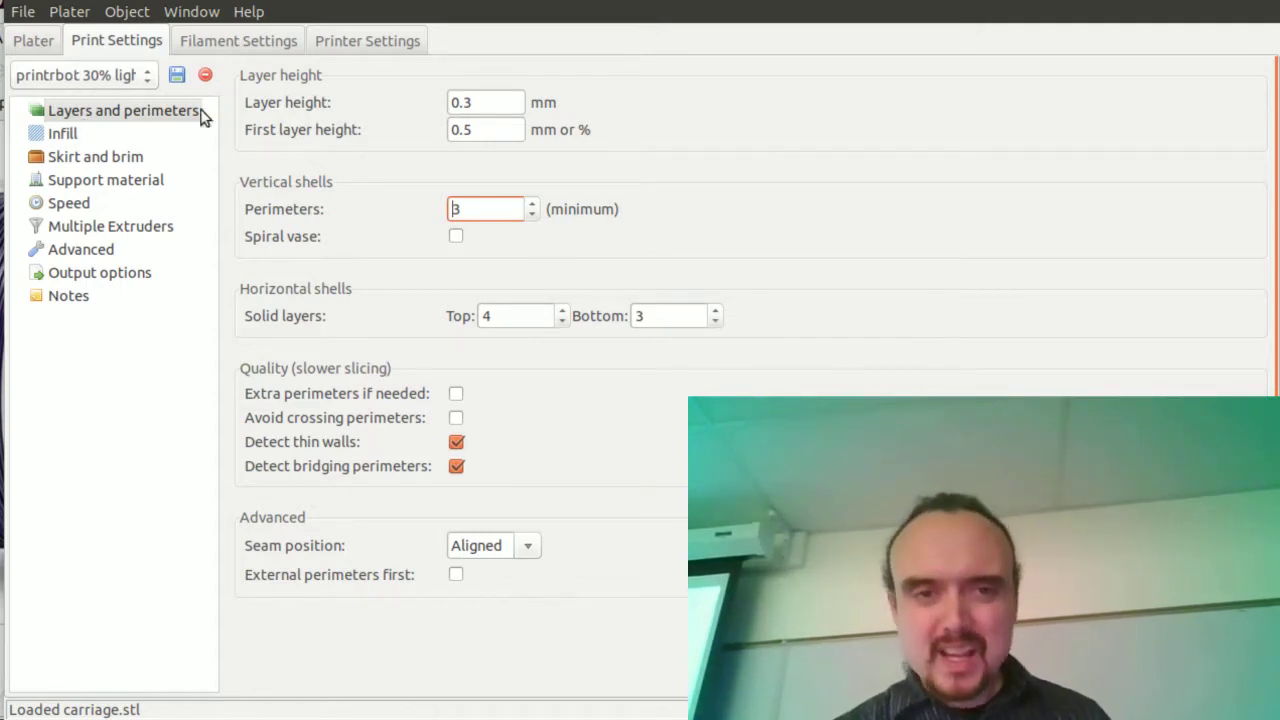
# - Try to export the carriage as G-code
pyautogui.click(33, 45)
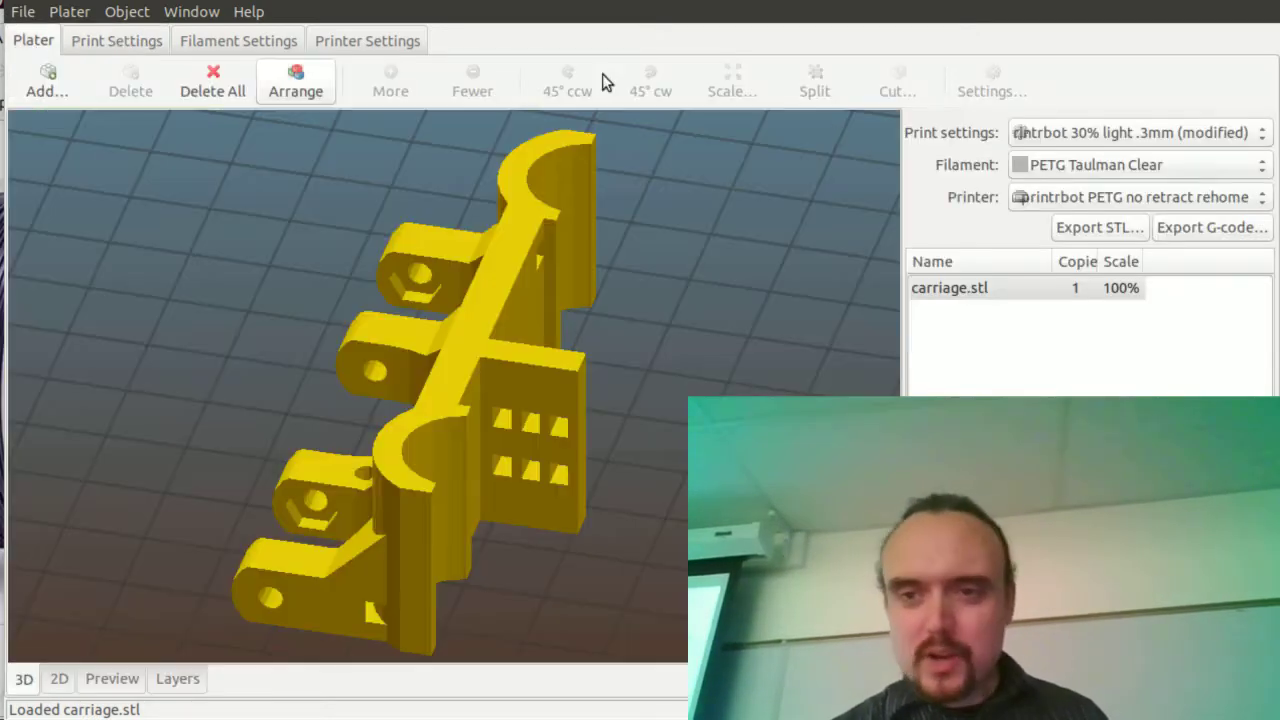
pyautogui.click(1184, 229)
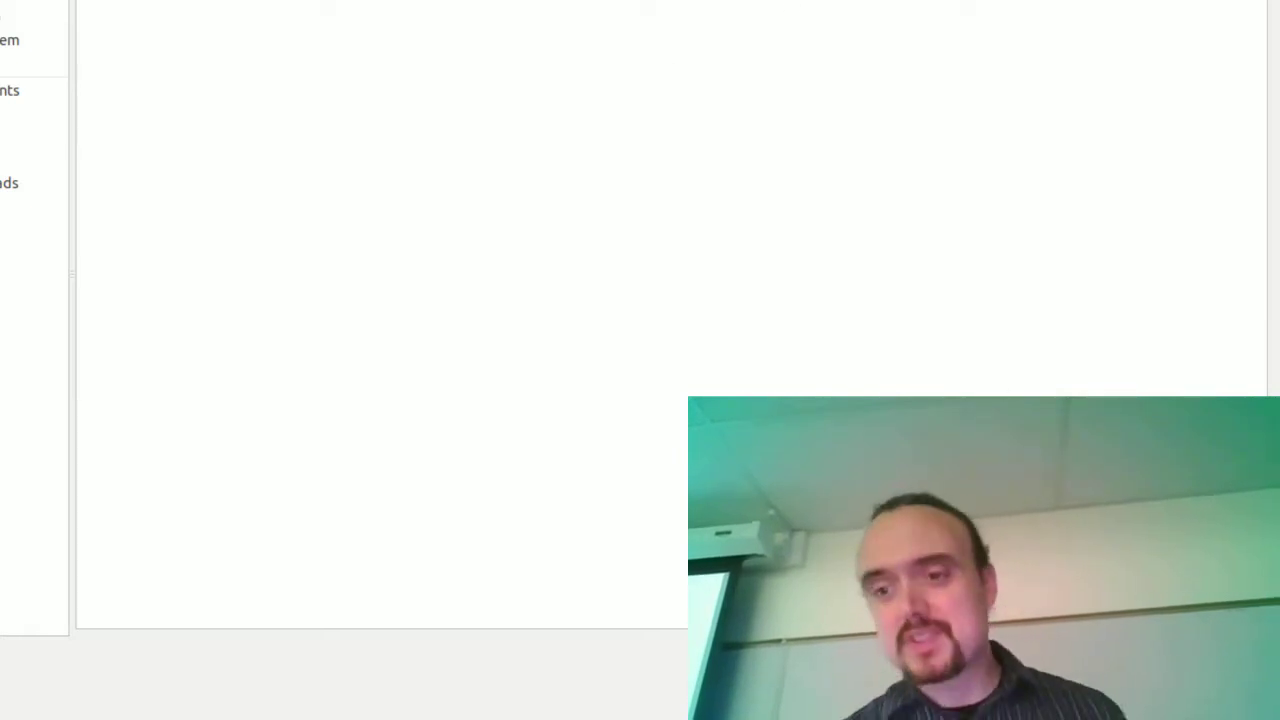
# - Look through the open windows and workspaces for the slicer window
pyautogui.hotkey('alt', 'Tab')
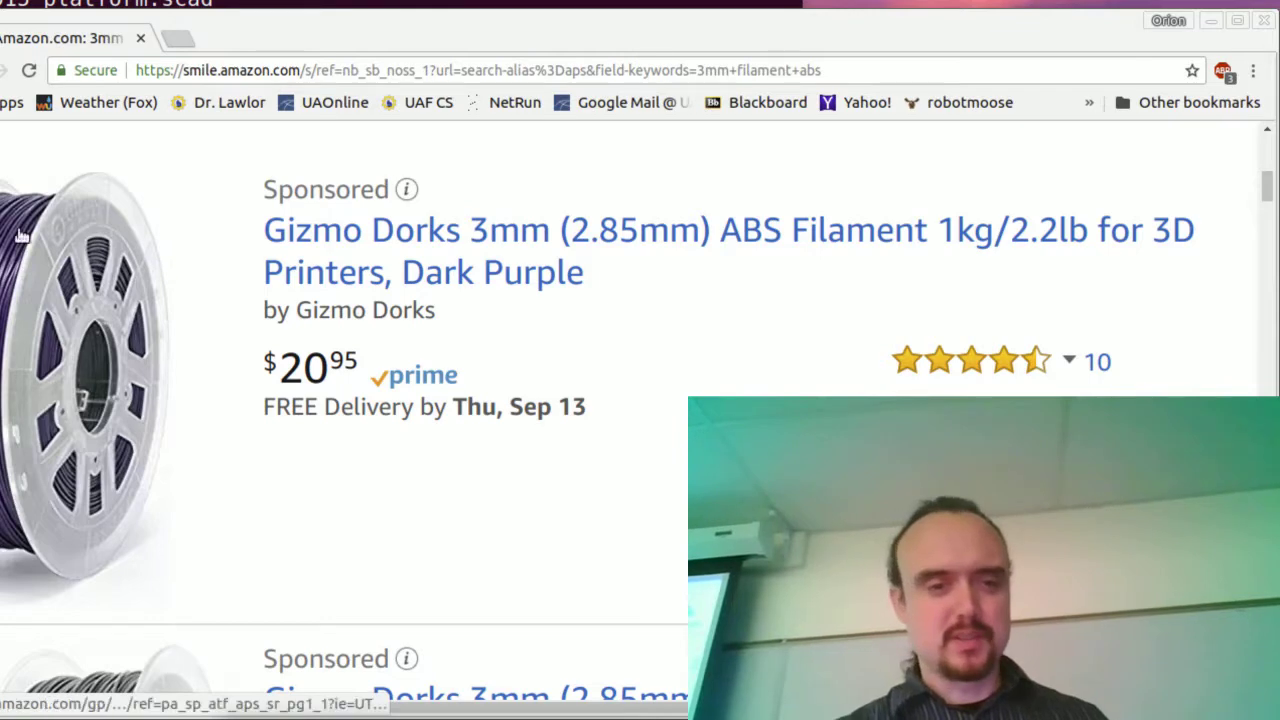
pyautogui.hotkey('alt', 'Tab')
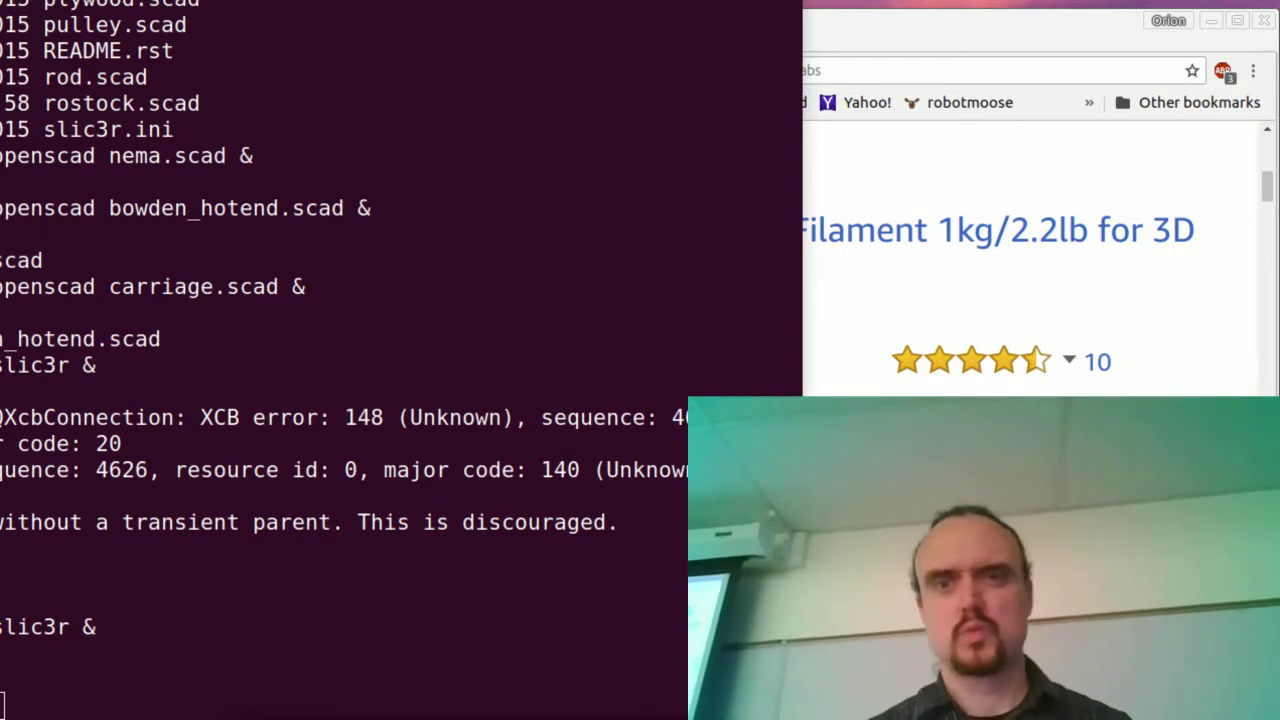
pyautogui.scroll(2, 340, 360)
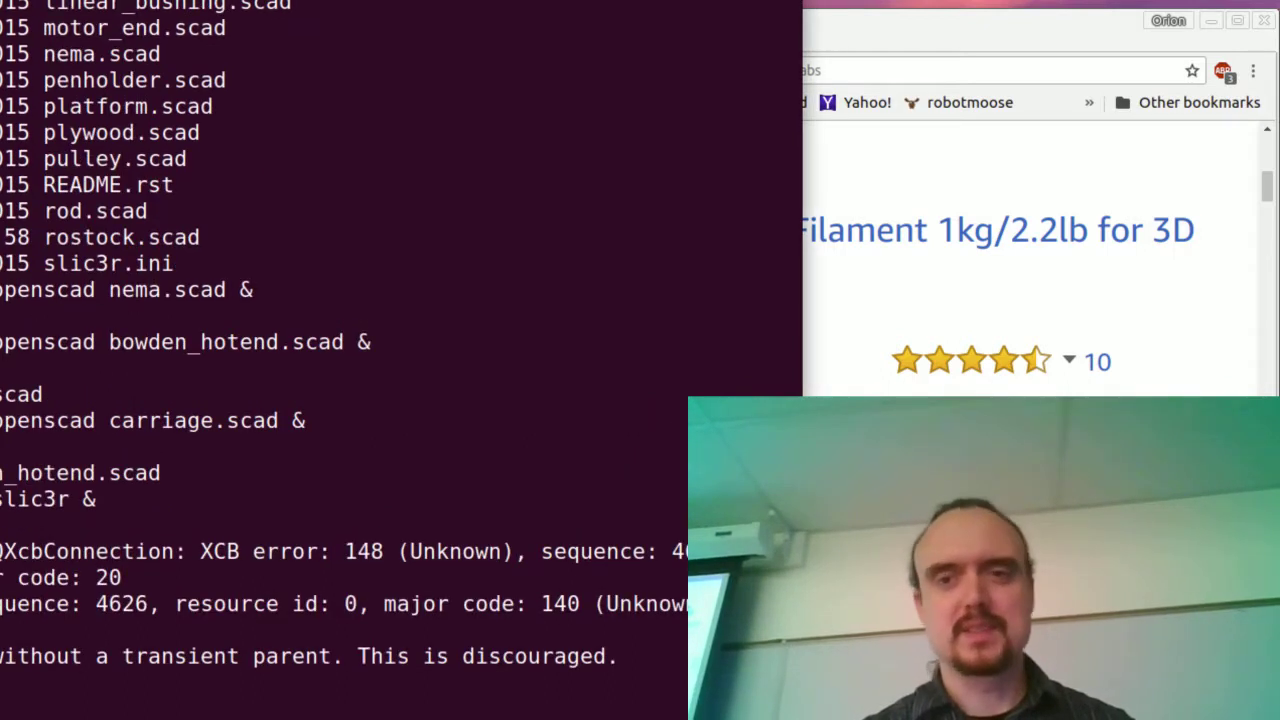
pyautogui.moveTo(950, 49); pyautogui.dragTo(1110, 0)
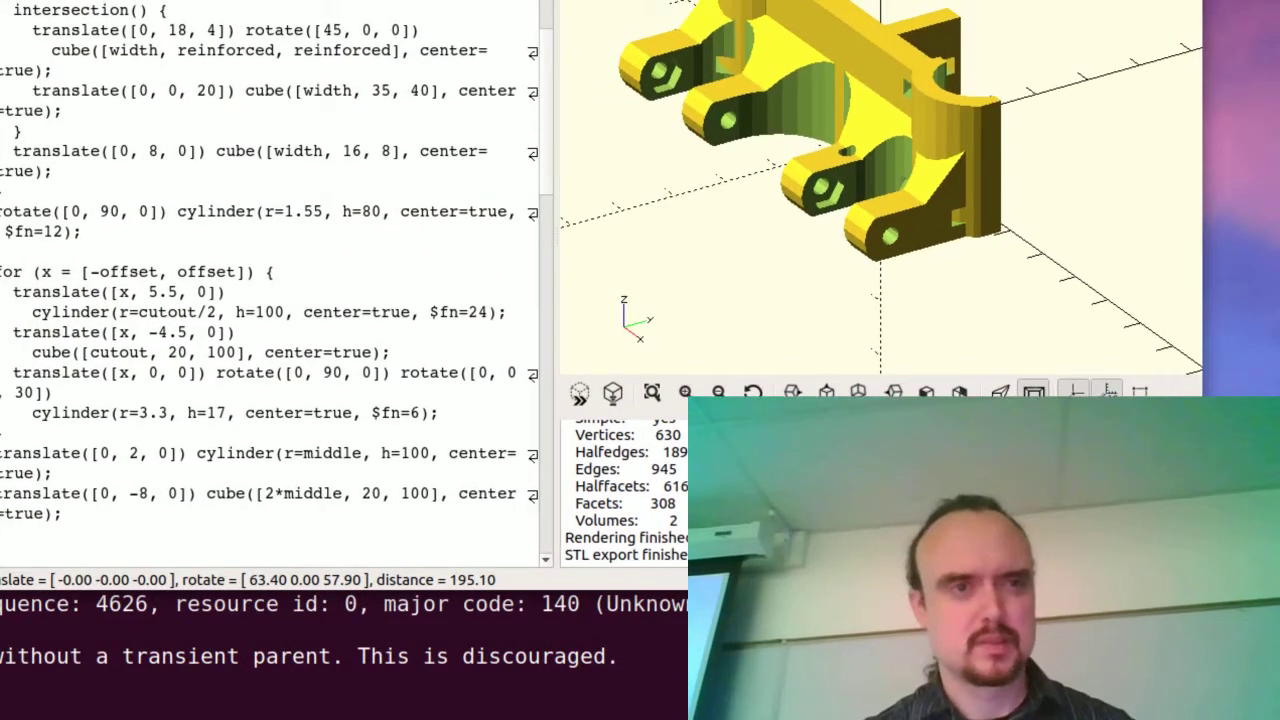
pyautogui.hotkey('ctrl', 'alt', 'Right')
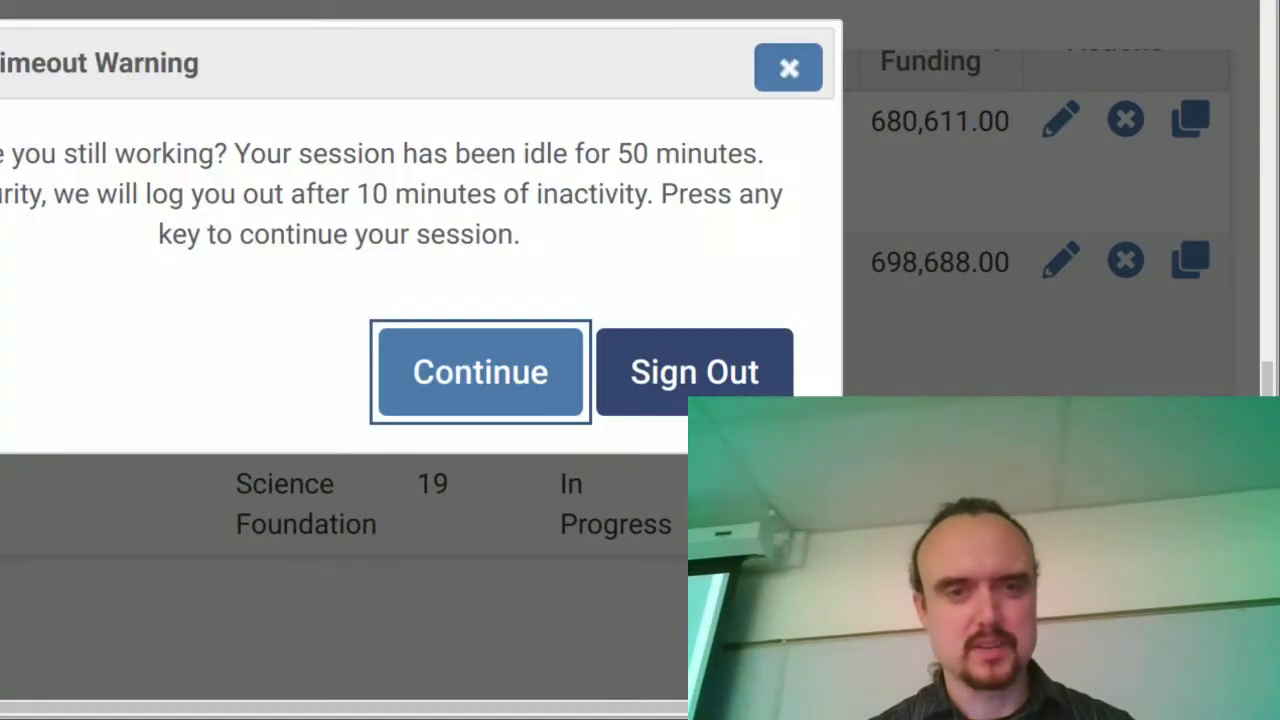
pyautogui.hotkey('ctrl', 'alt', 'Left')
pyautogui.hotkey('ctrl', 'alt', 'Right')
pyautogui.hotkey('ctrl', 'alt', 'Left')
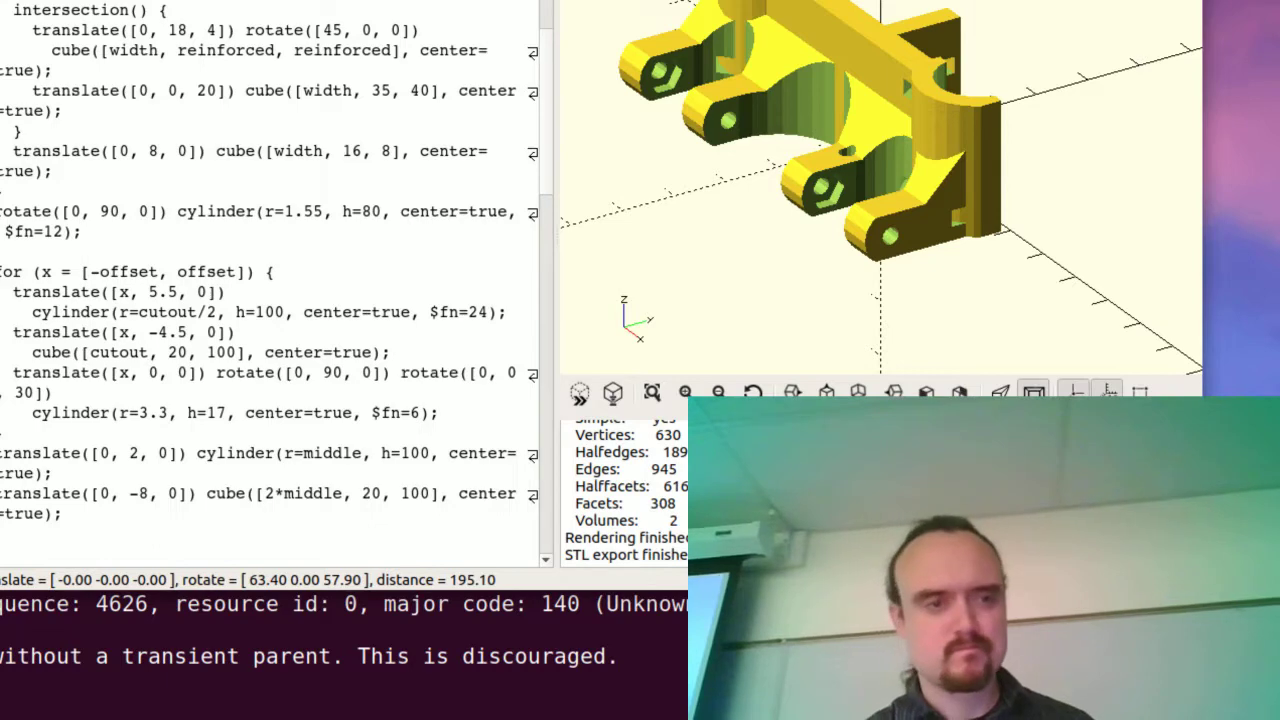
# - Switch to the terminal, relaunch the slicer with "slic3r &" and load carriage.stl onto the print bed
pyautogui.hotkey('alt', 'Tab')
pyautogui.press('Return')
pyautogui.press('Return')
pyautogui.press('Up')
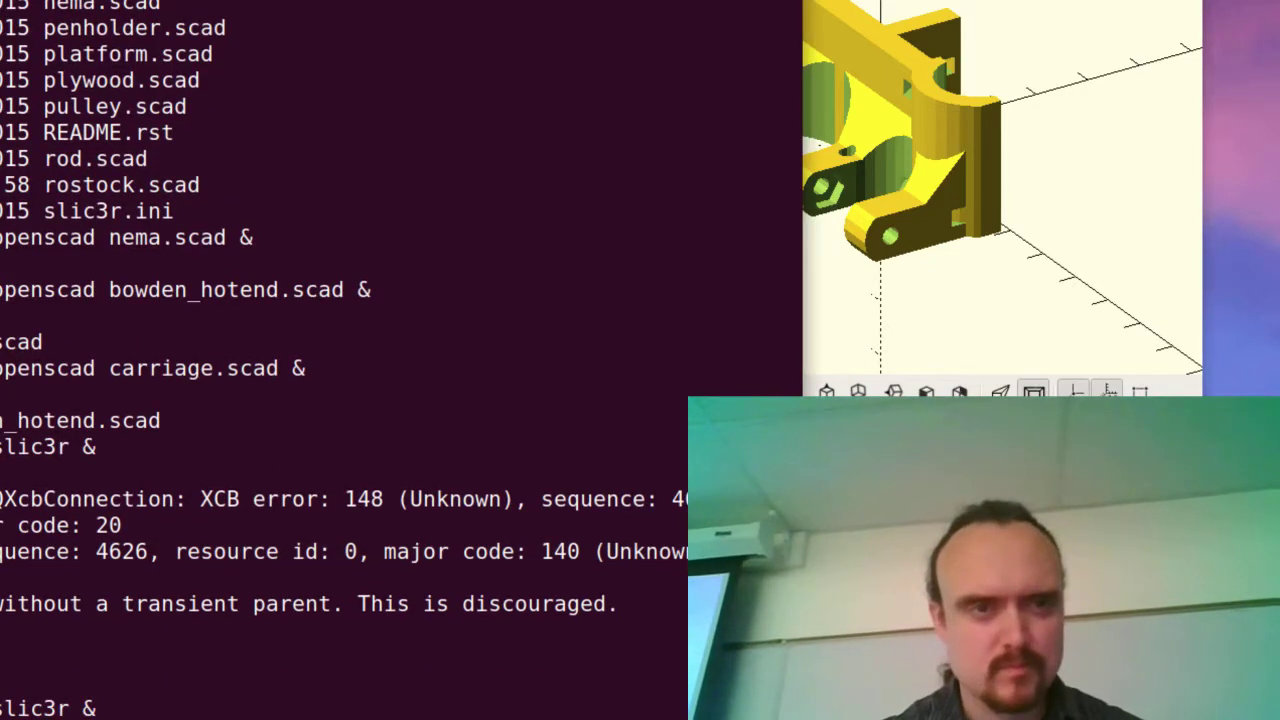
pyautogui.press('Return')
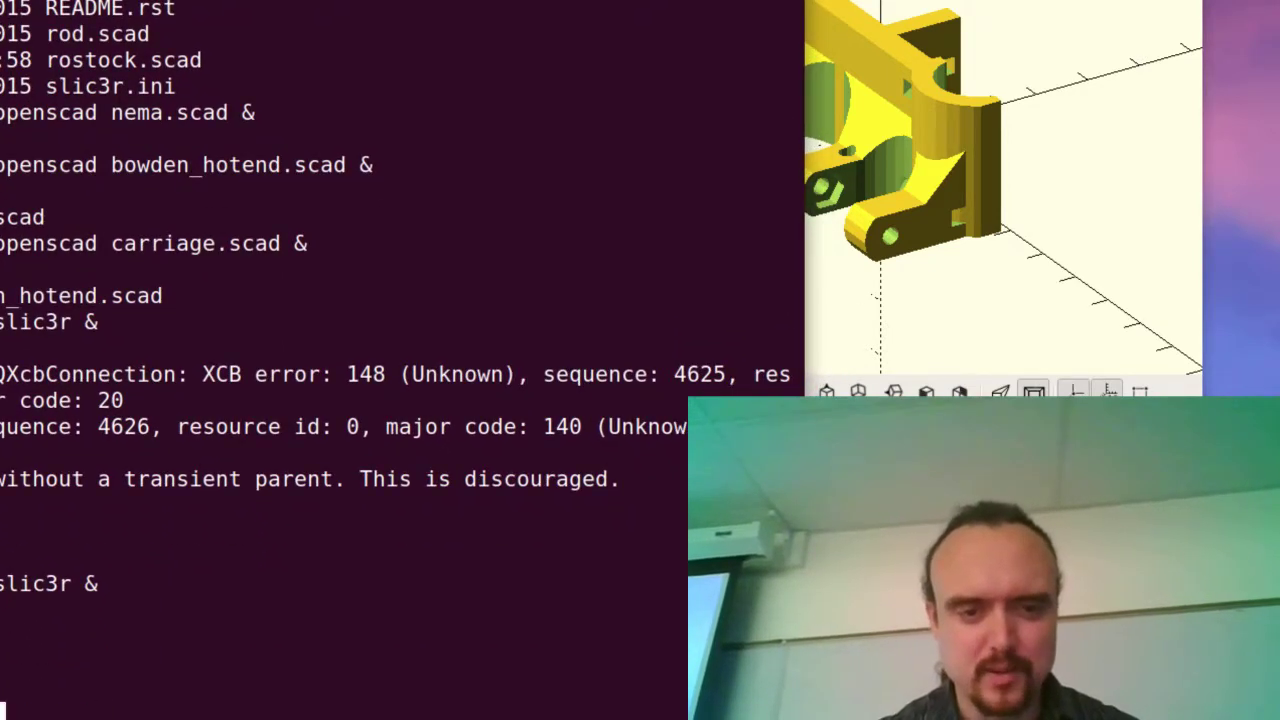
pyautogui.press('Up')
pyautogui.press('Return')
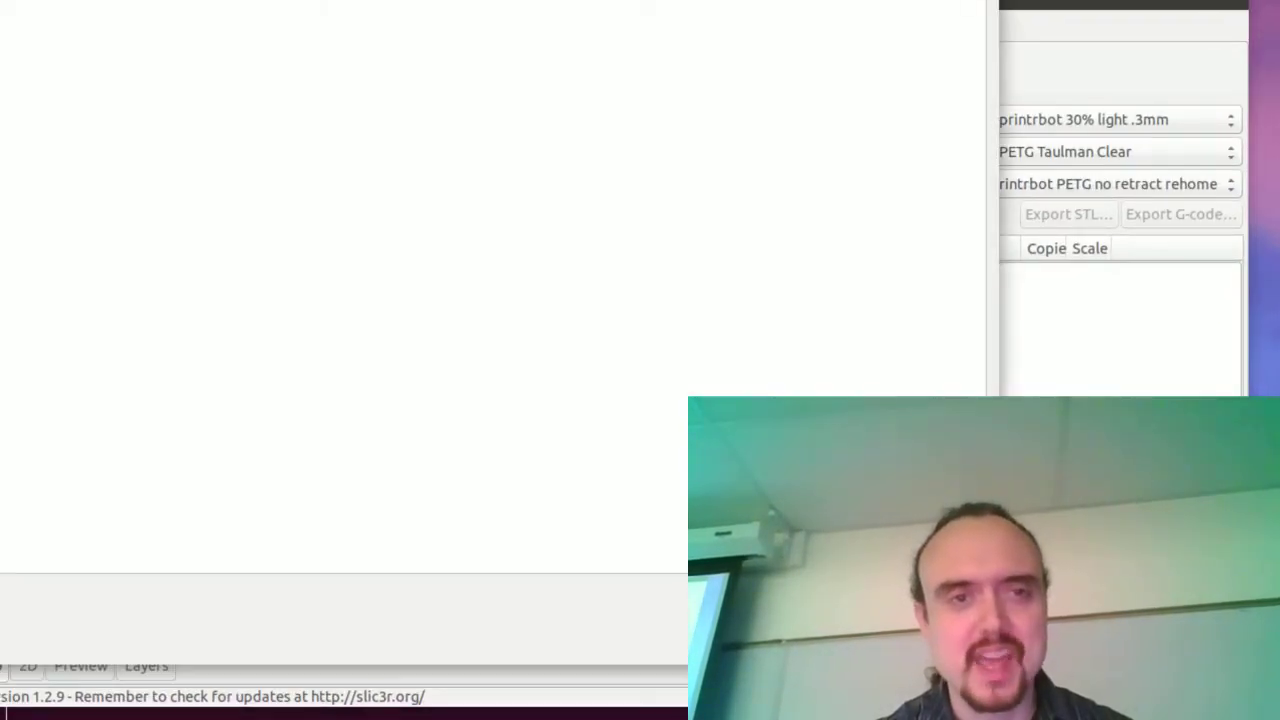
pyautogui.hotkey('ctrl', 'o')
pyautogui.press('Return')
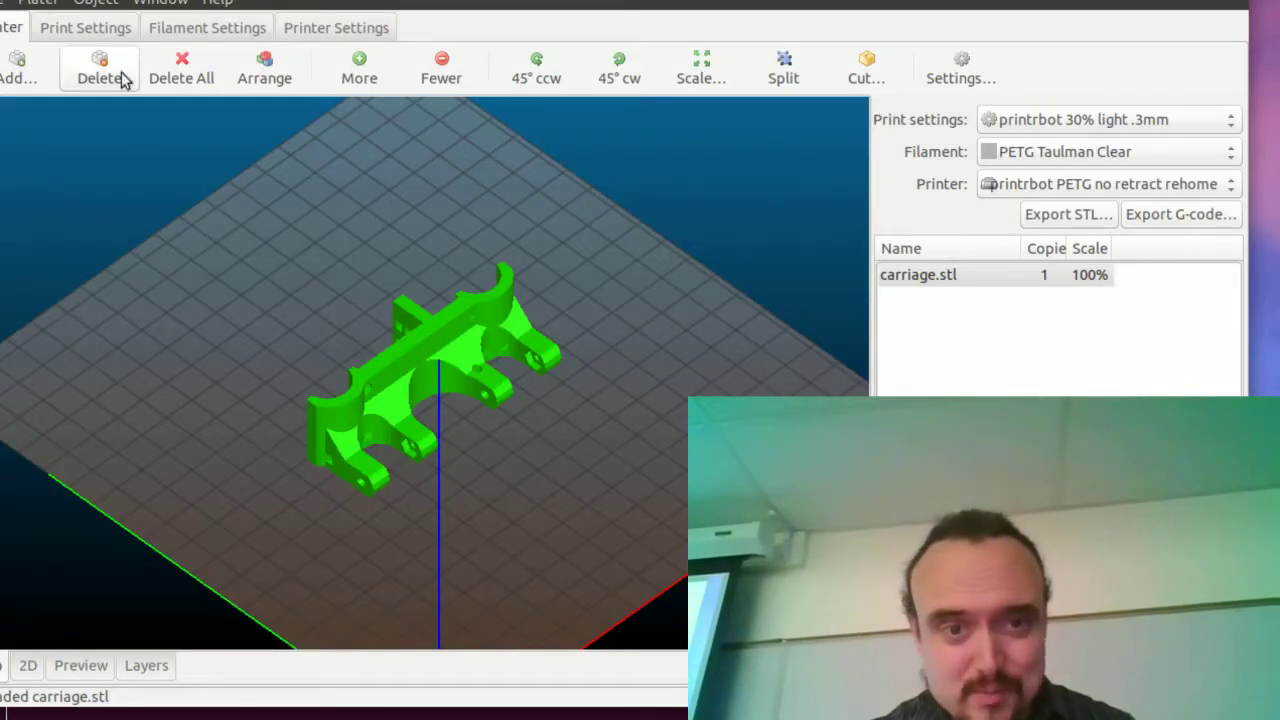
# - Set the fill density of the carriage's print settings to 0%
pyautogui.click(72, 29)
pyautogui.click(32, 120)
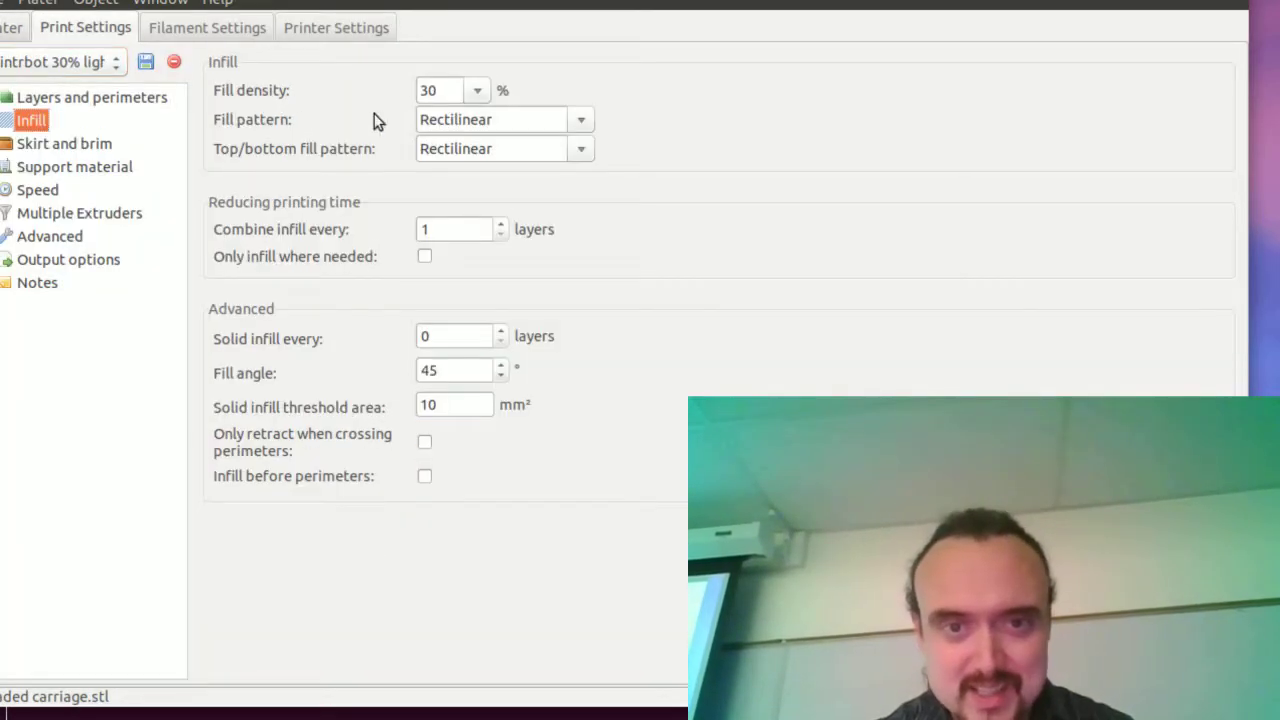
pyautogui.click(421, 92)
pyautogui.press('Delete')
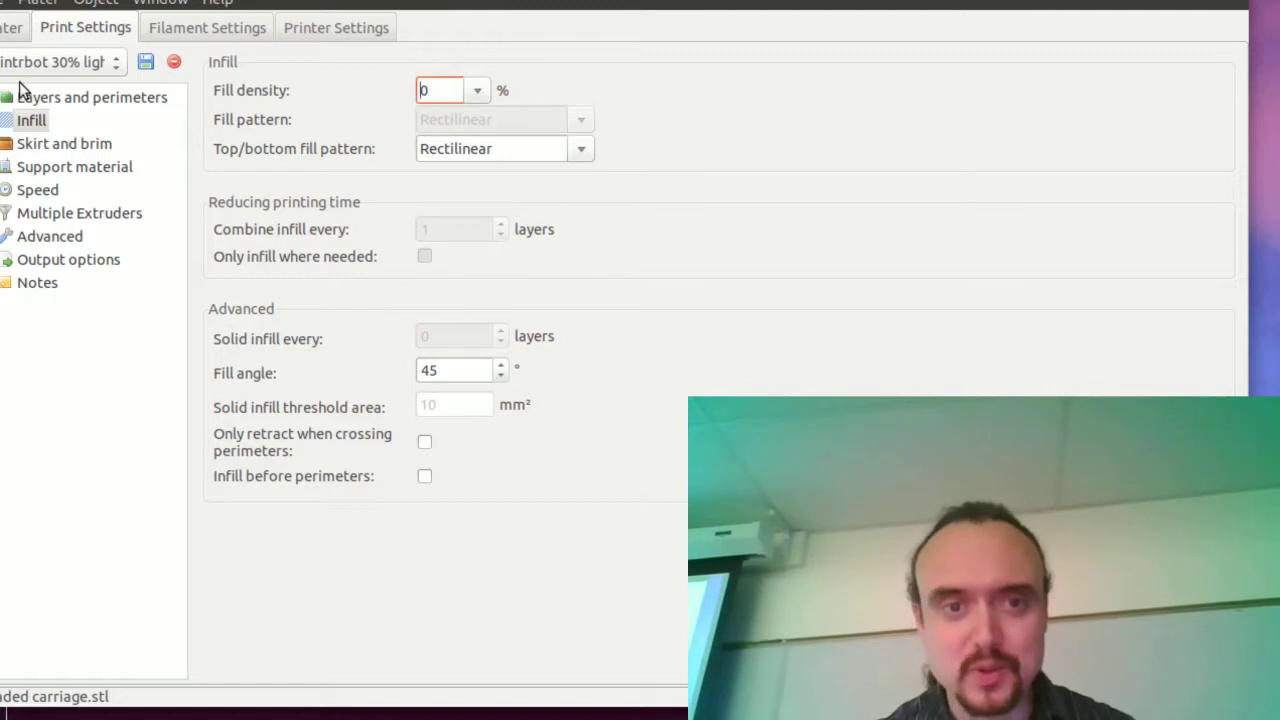
# - Export the sliced carriage as carriage.gcode in the rostock folder, replacing the existing file
pyautogui.click(11, 30)
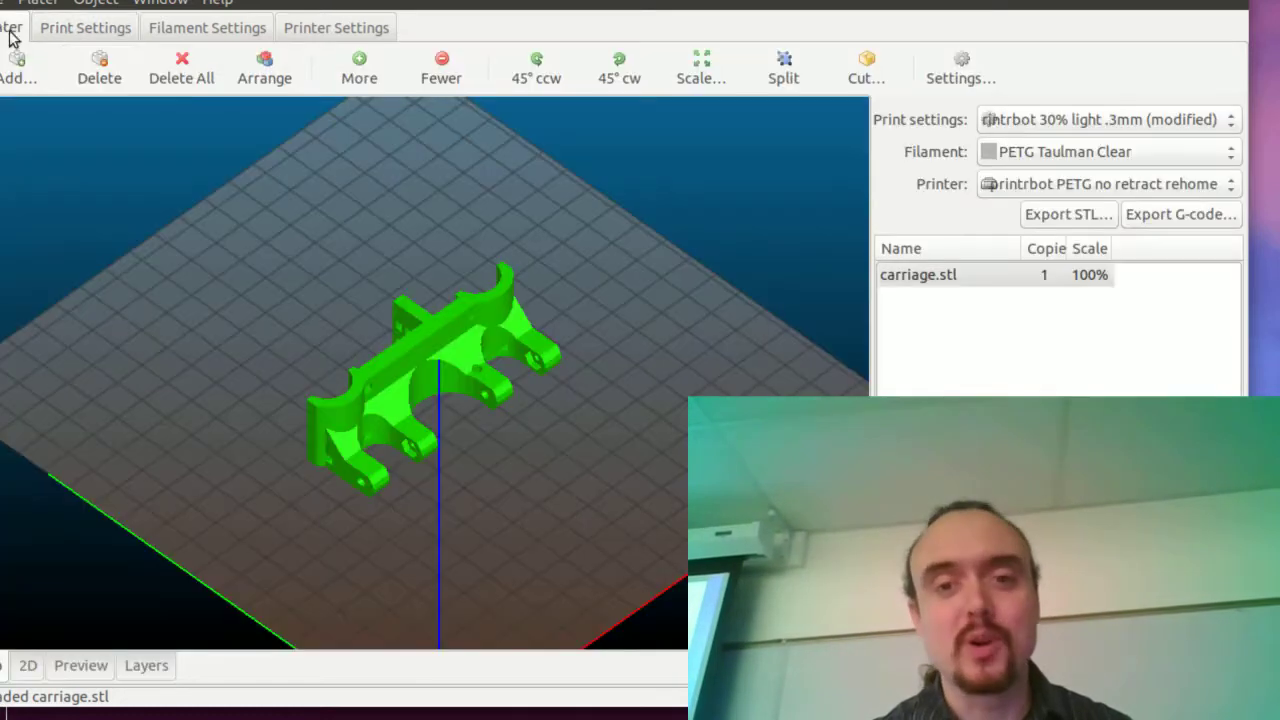
pyautogui.click(1194, 221)
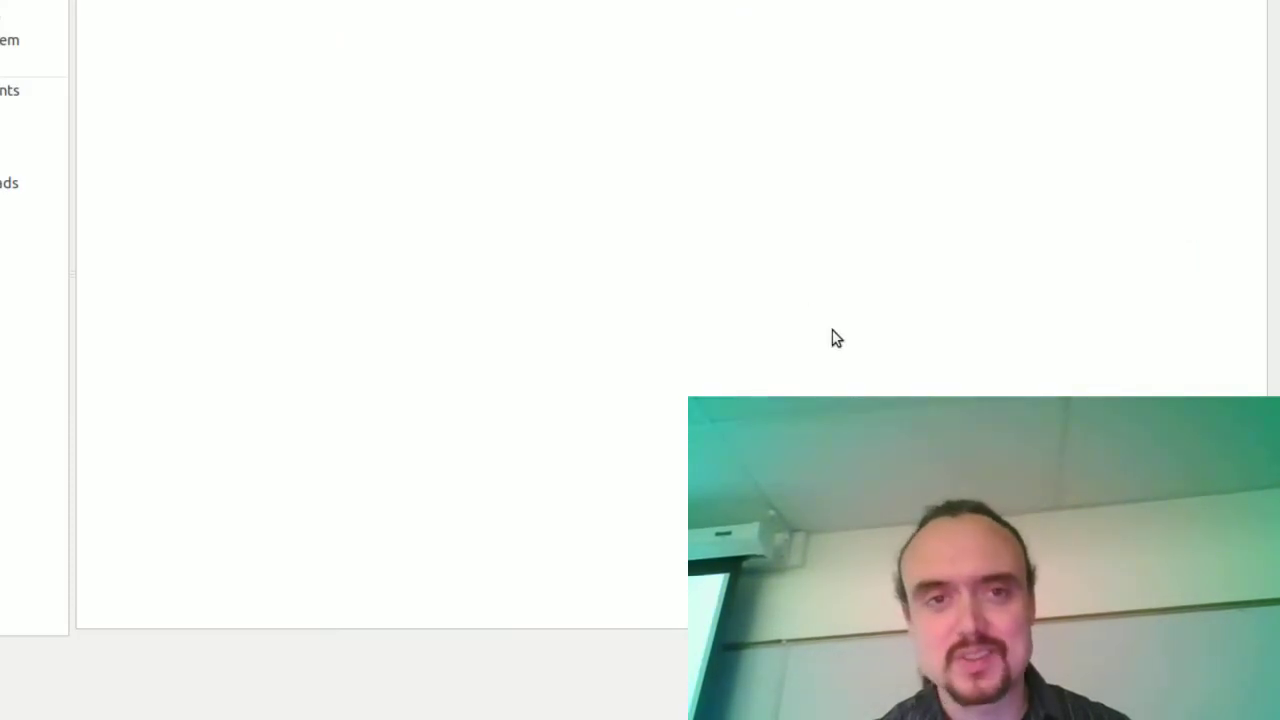
pyautogui.press('Return')
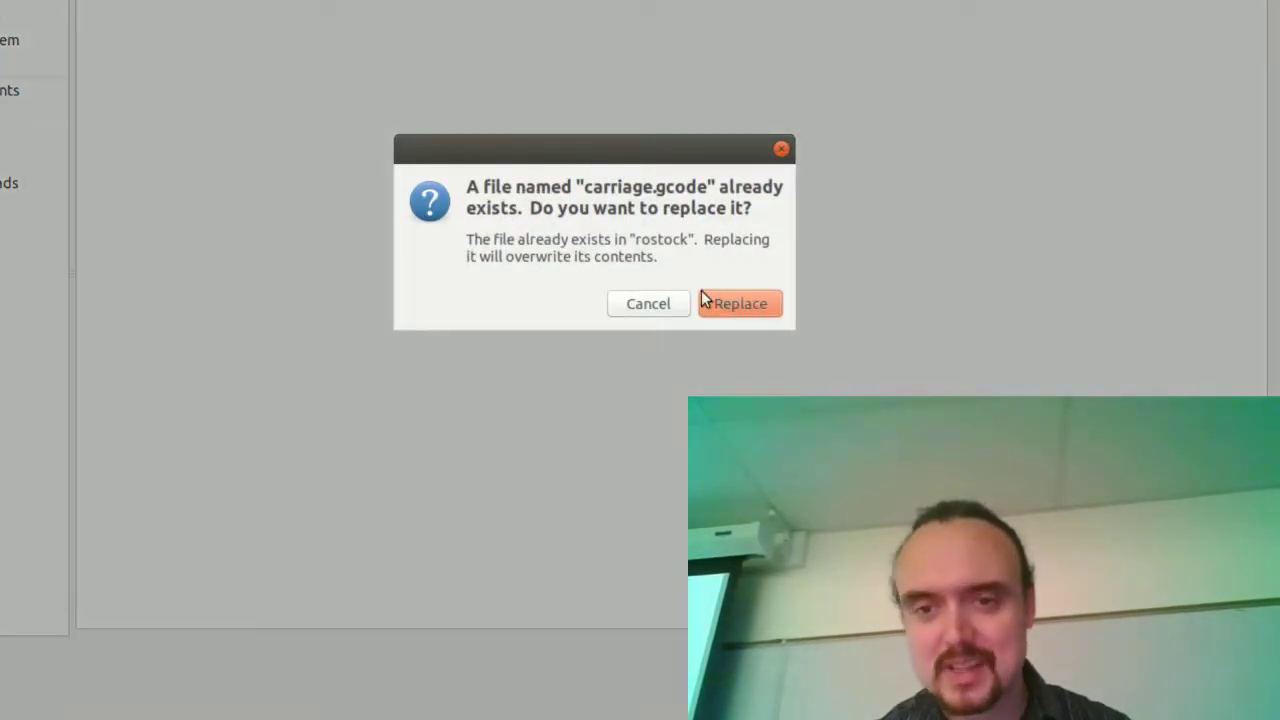
pyautogui.click(730, 303)
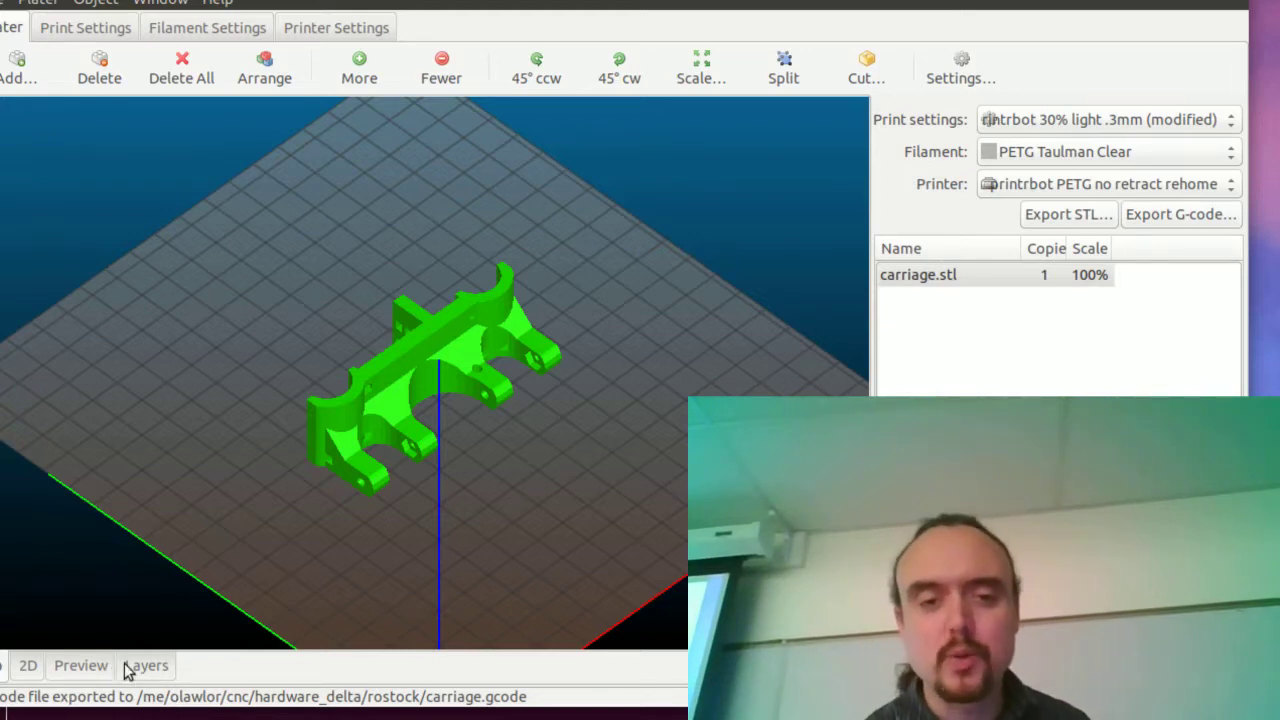
# - Preview the sliced carriage's toolpaths and examine the walls and joint arms up close
pyautogui.click(89, 669)
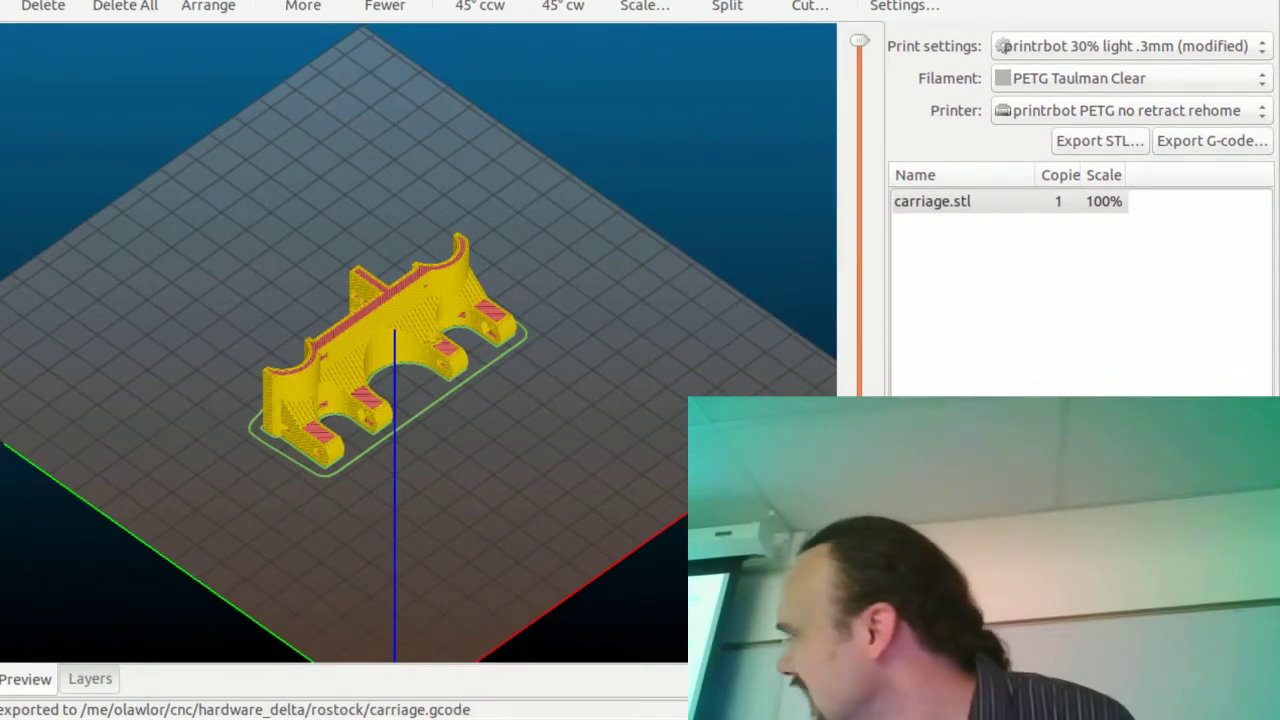
pyautogui.scroll(6, 548, 412)
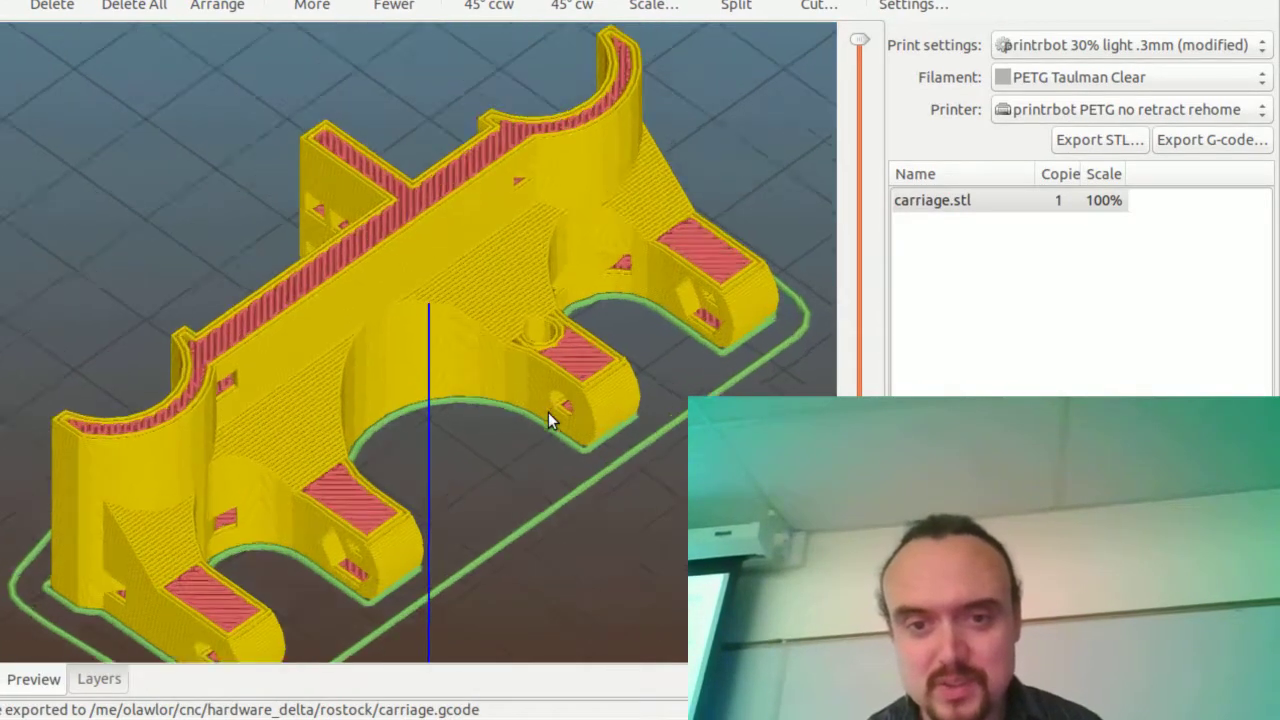
pyautogui.scroll(3, 548, 412)
pyautogui.scroll(4, 521, 508)
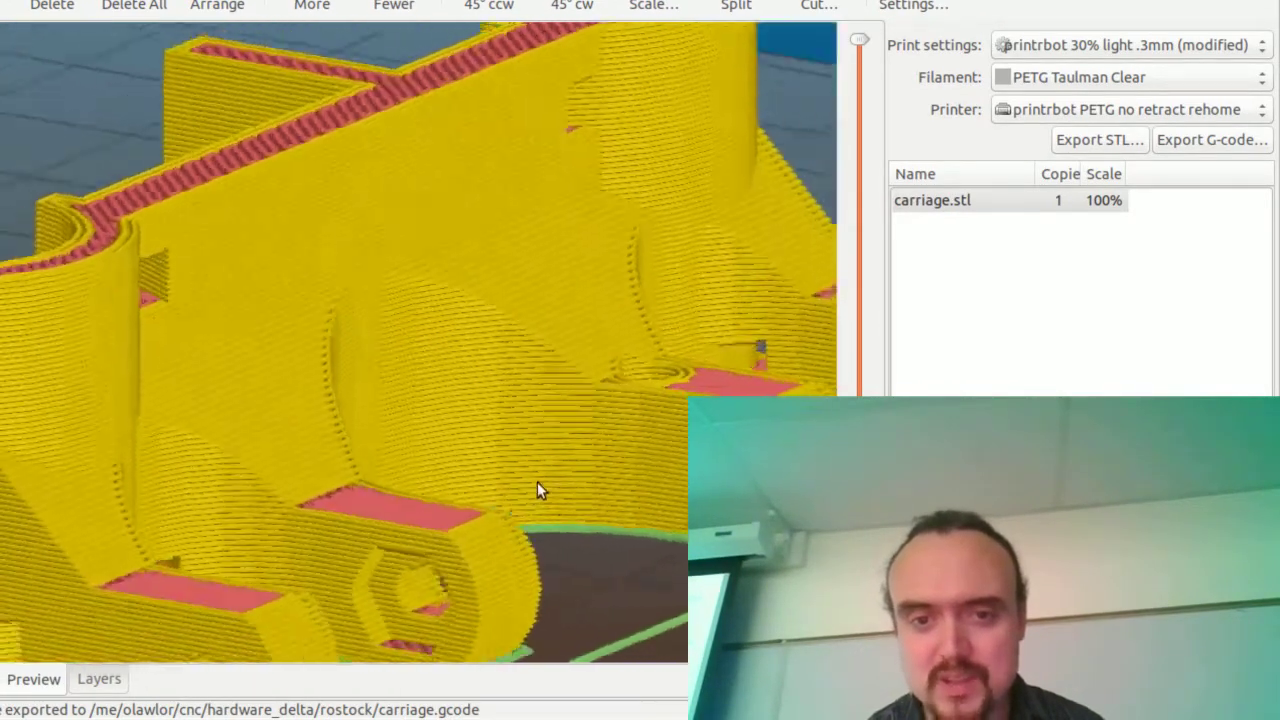
pyautogui.moveTo(537, 484)
pyautogui.mouseDown()
pyautogui.moveTo(555, 461)
pyautogui.moveTo(532, 484)
pyautogui.mouseUp()
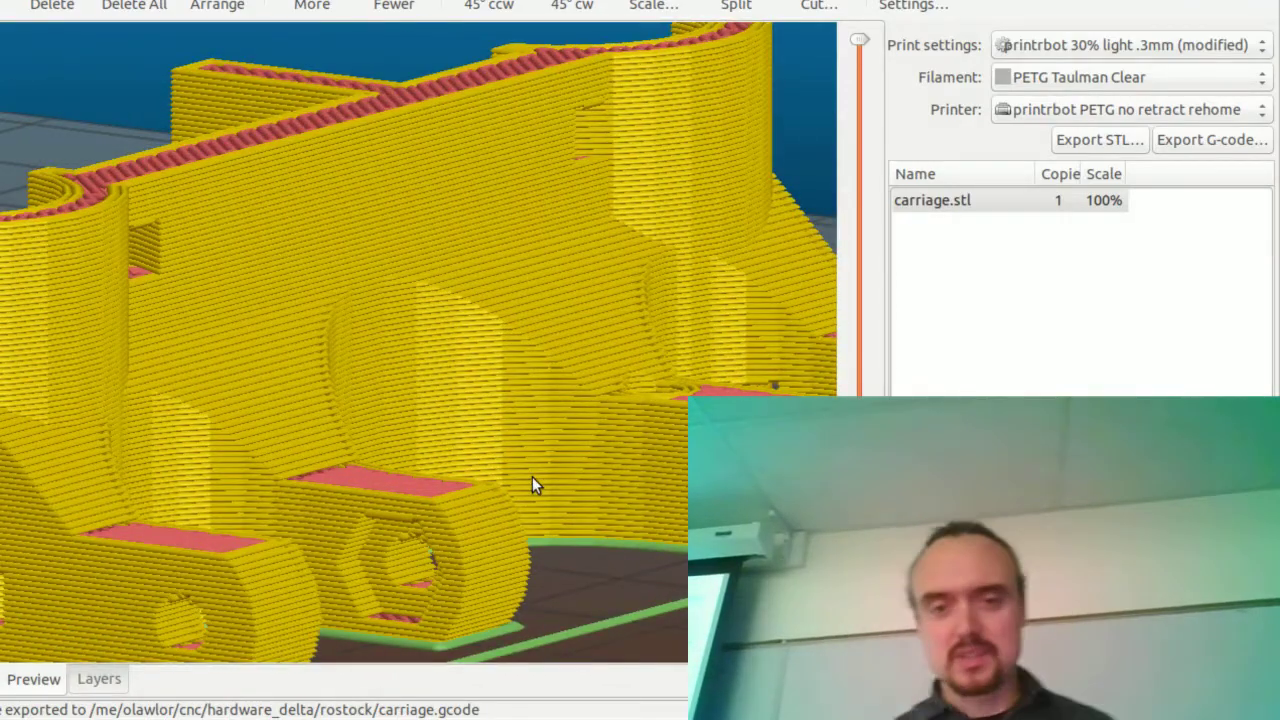
# - Lower the displayed layer range to about mid-height and examine the carriage's internal solid fill from above
pyautogui.moveTo(859, 40); pyautogui.dragTo(862, 402)
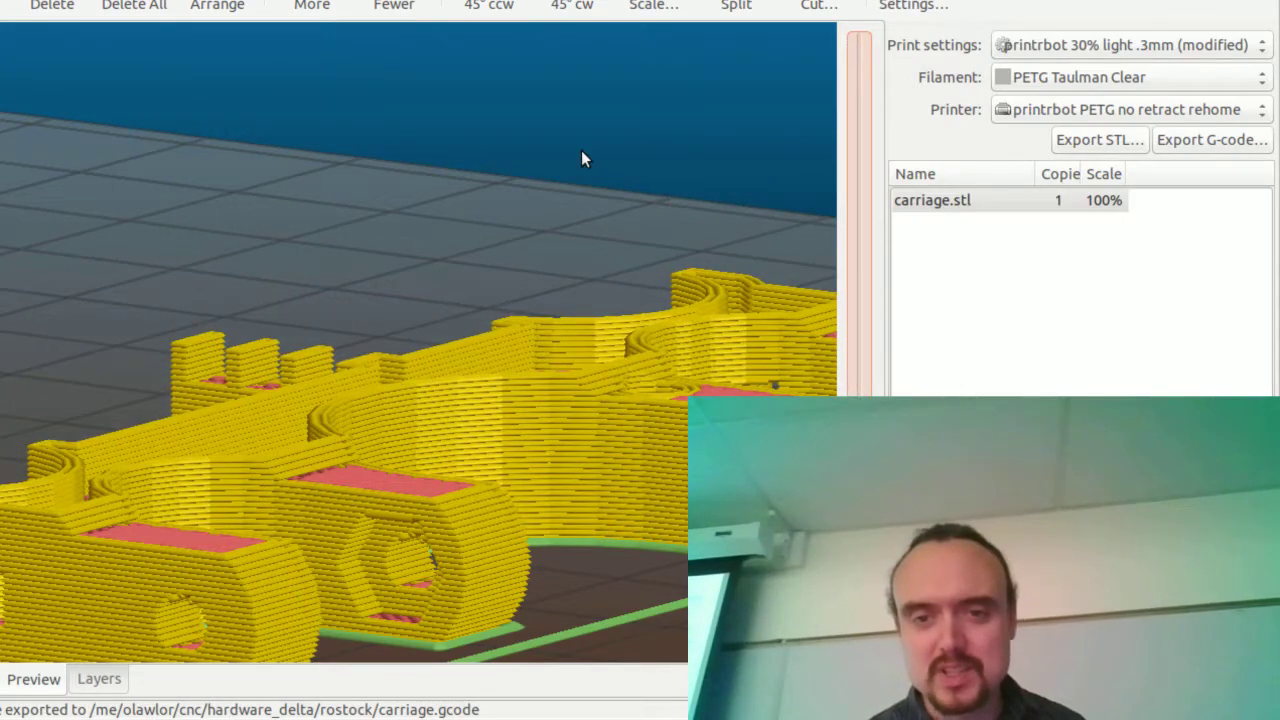
pyautogui.moveTo(583, 158); pyautogui.dragTo(557, 208)
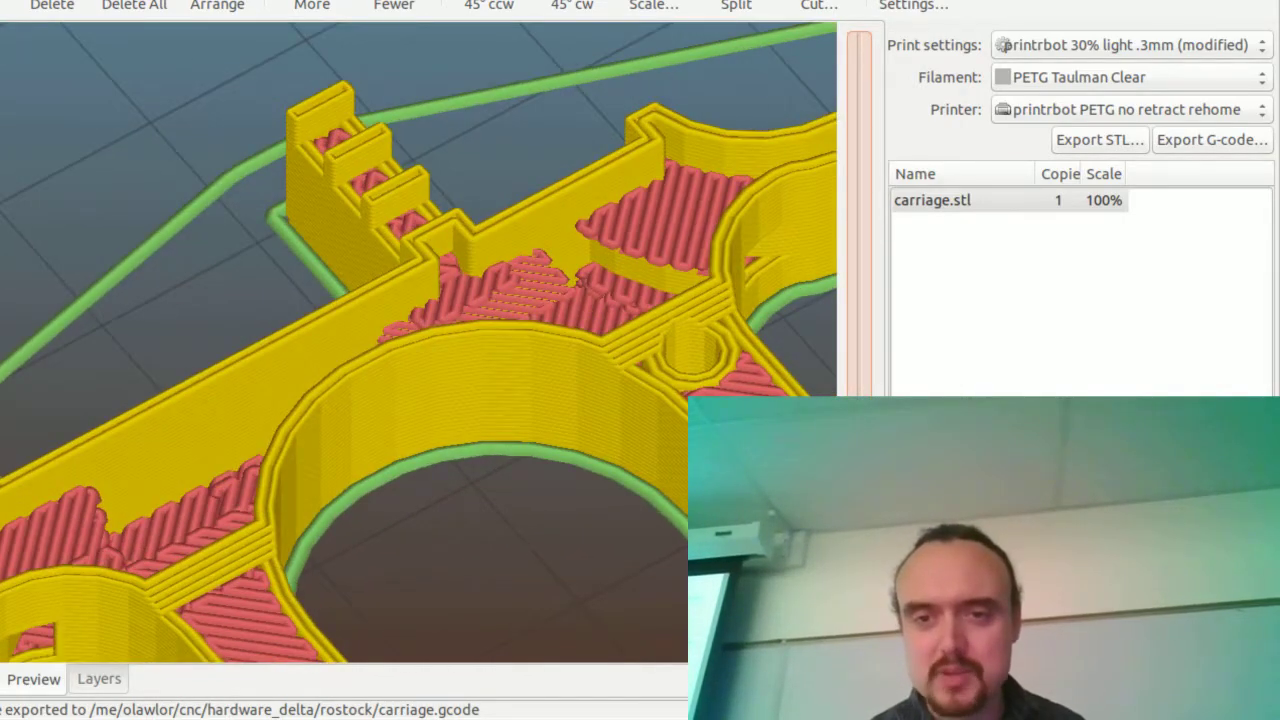
pyautogui.moveTo(858, 398); pyautogui.dragTo(838, 330)
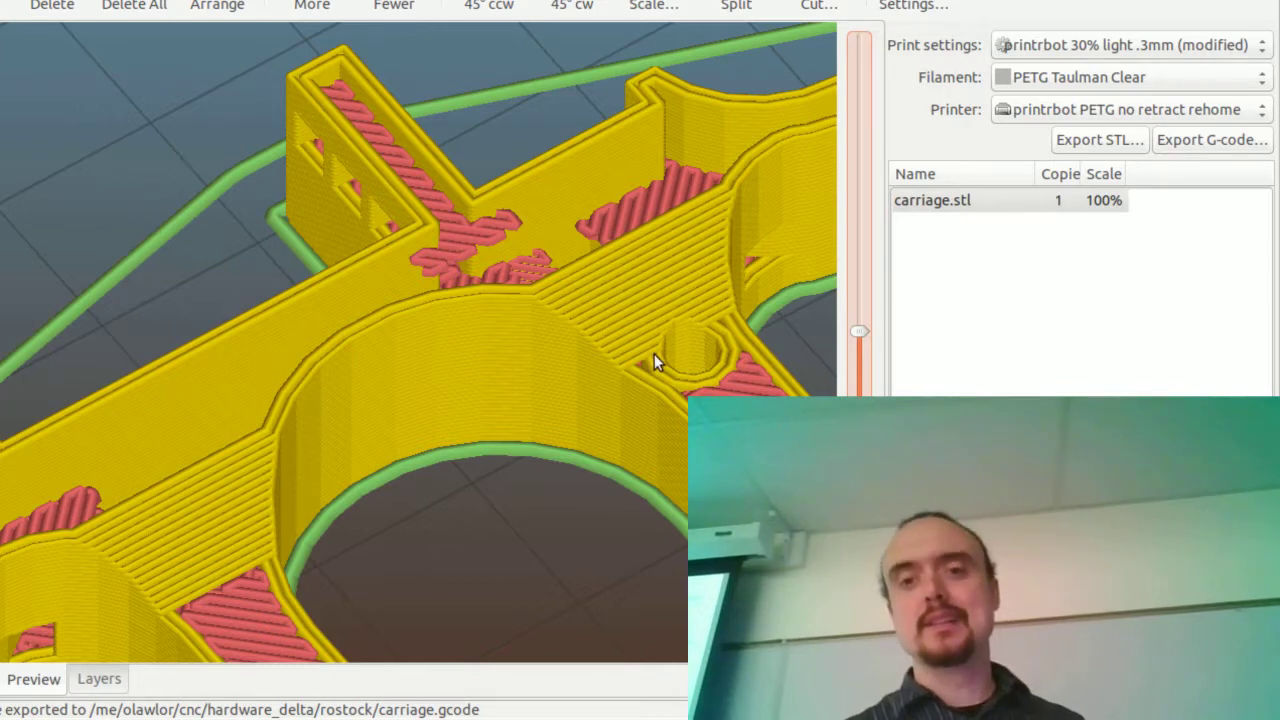
# - Step through the carriage's layers from the bottom layer up to about mid-height, examining the fill and the partly built part
pyautogui.moveTo(856, 331); pyautogui.dragTo(857, 600)
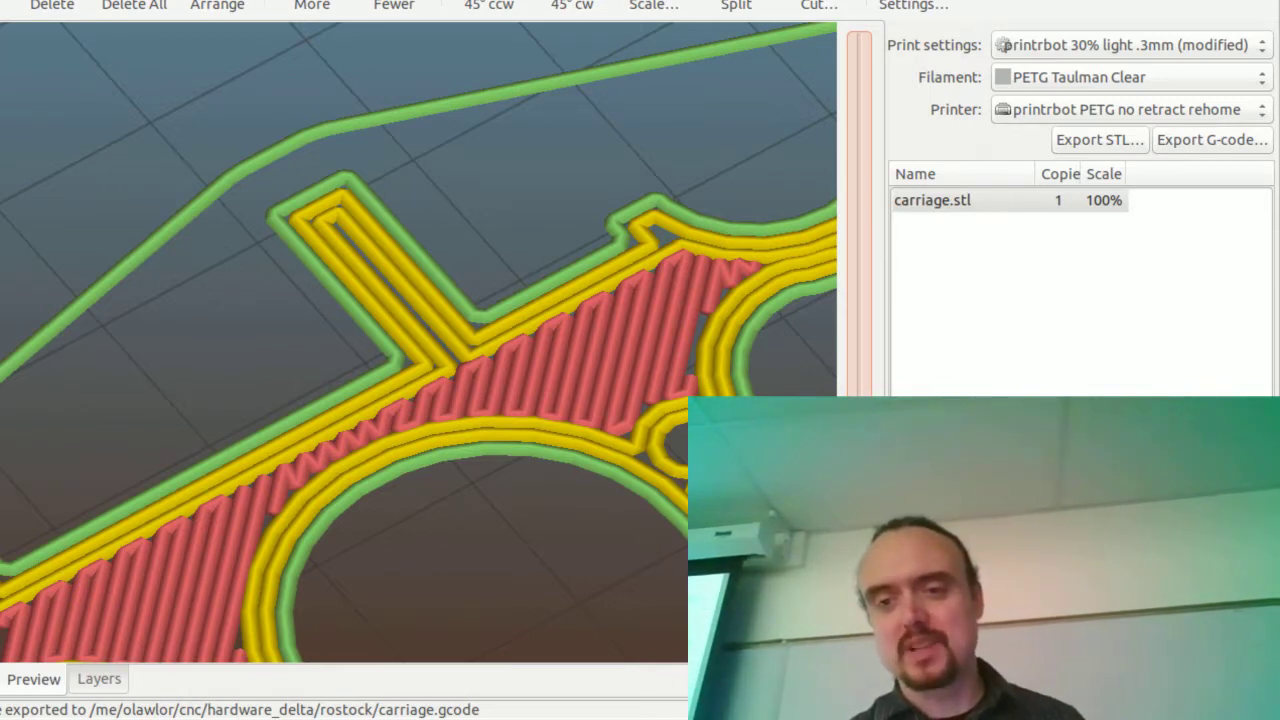
pyautogui.press('Up')
pyautogui.press('Up')
pyautogui.press('Up')
pyautogui.press('Up')
pyautogui.press('Up')
pyautogui.press('Up')
pyautogui.press('Up')
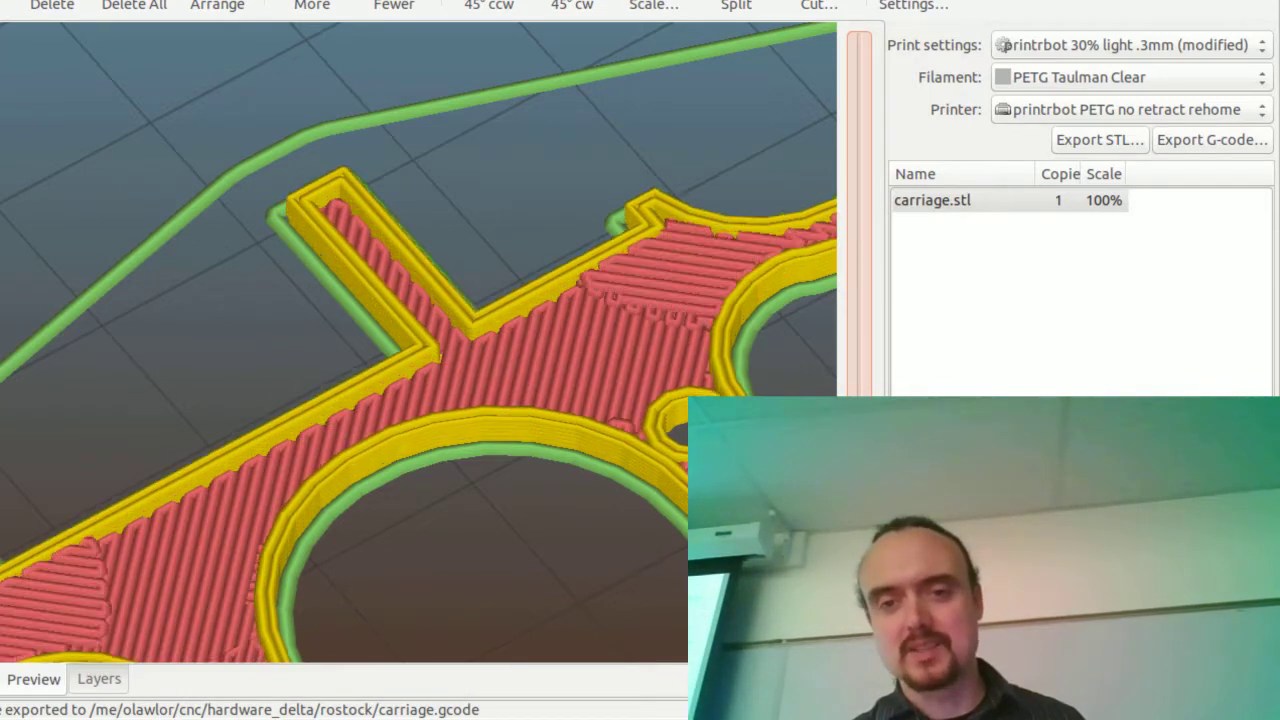
pyautogui.press('Up')
pyautogui.press('Up')
pyautogui.press('Up')
pyautogui.press('Up')
pyautogui.press('Up')
pyautogui.press('Up')
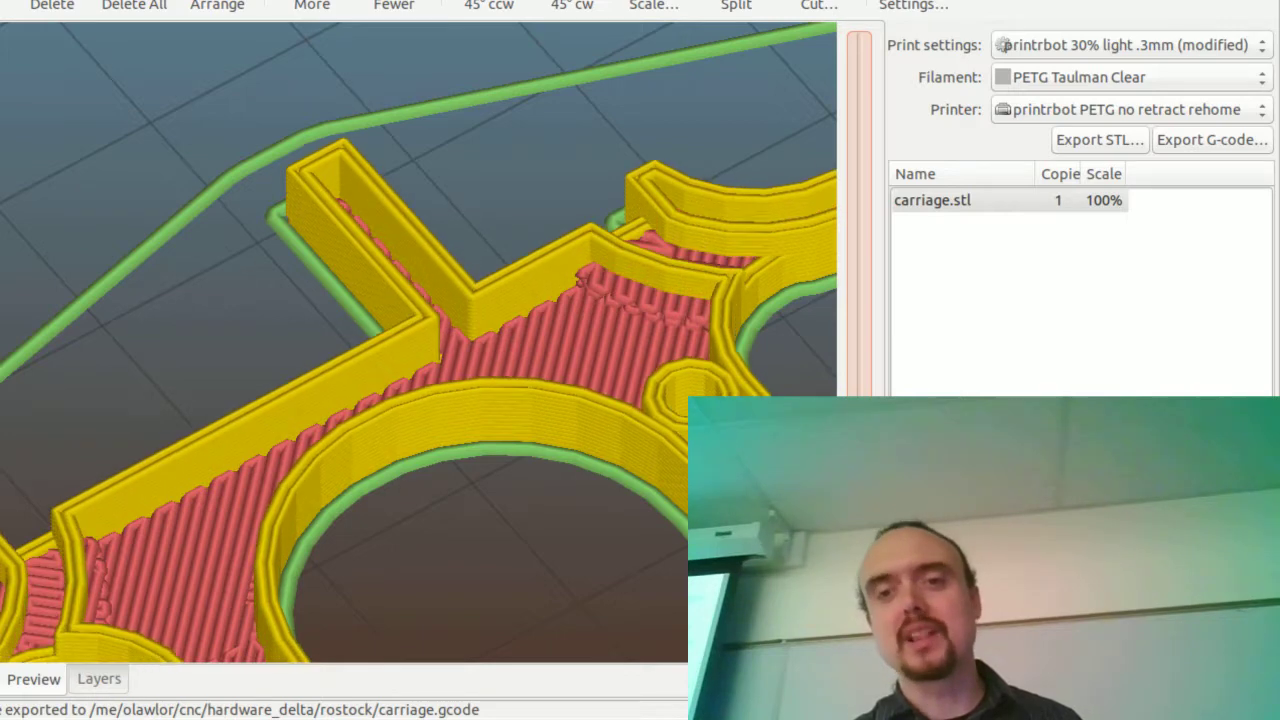
pyautogui.press('Up')
pyautogui.press('Up')
pyautogui.press('Up')
pyautogui.press('Up')
pyautogui.press('Up')
pyautogui.press('Up')
pyautogui.press('Up')
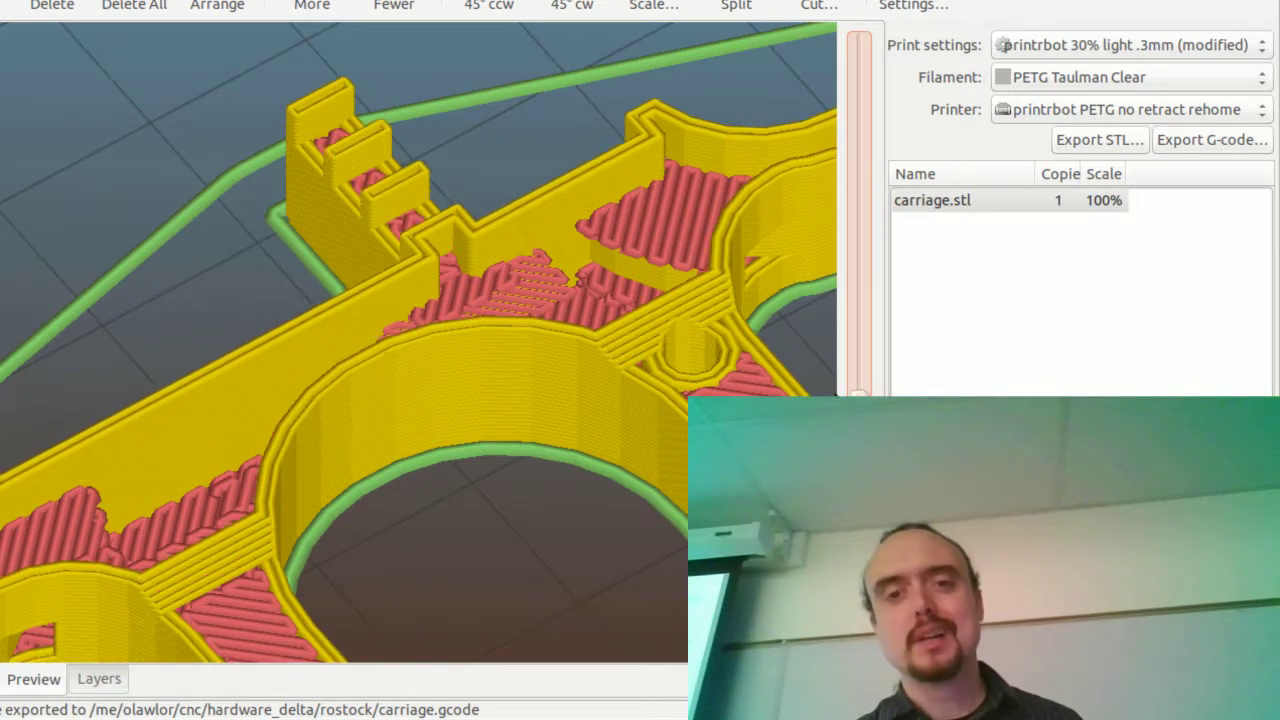
pyautogui.press('Down')
pyautogui.press('Down')
pyautogui.press('Down')
pyautogui.press('Down')
pyautogui.press('Down')
pyautogui.press('Down')
pyautogui.press('Down')
pyautogui.press('Down')
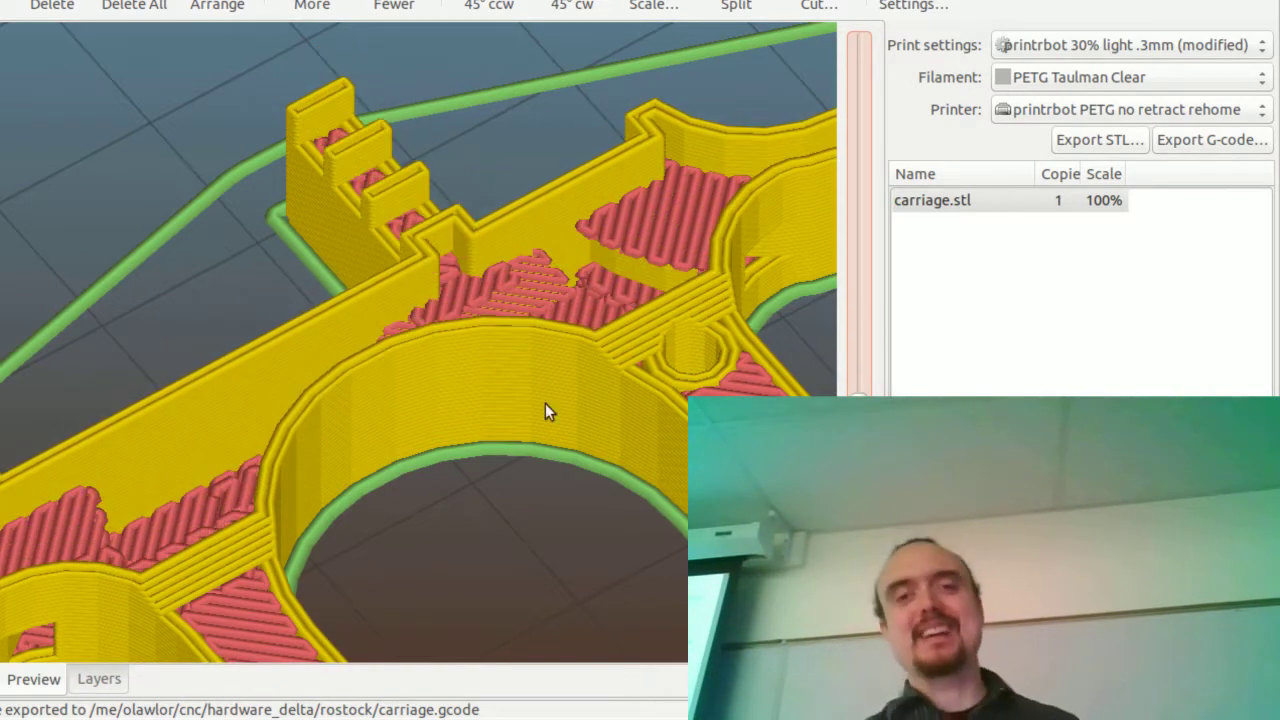
pyautogui.scroll(-2, 492, 503)
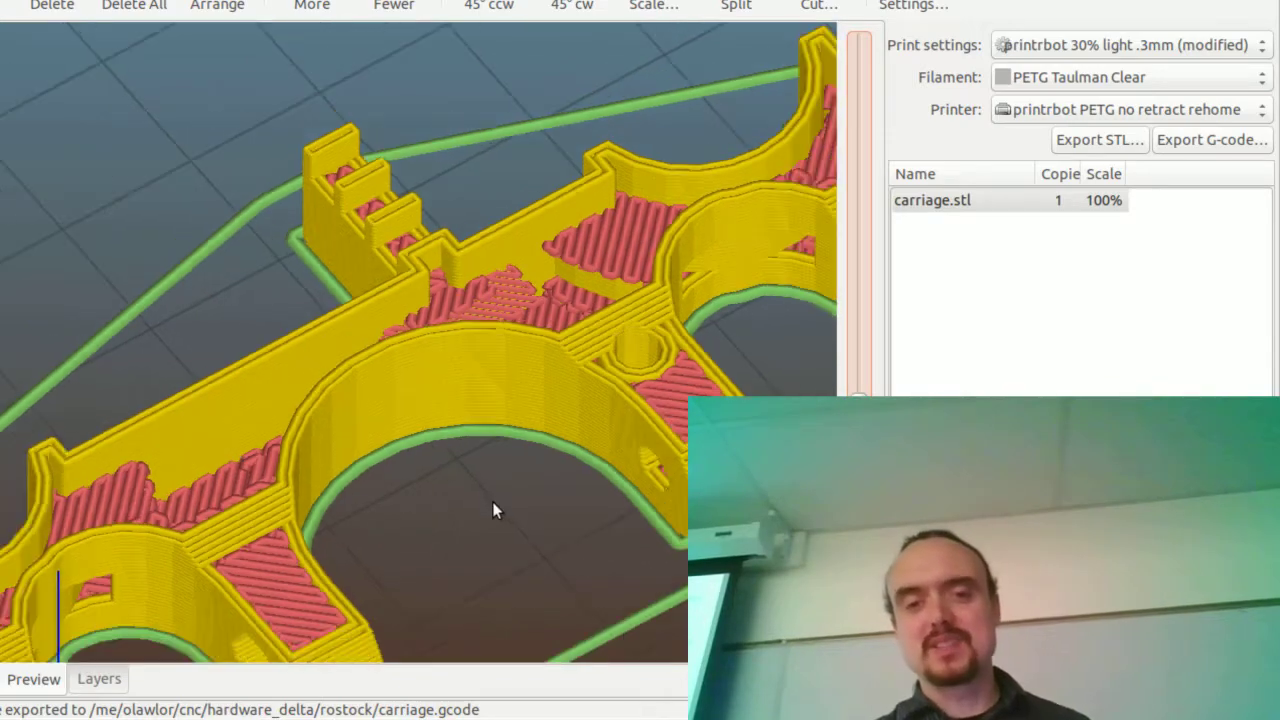
pyautogui.scroll(-5, 492, 501)
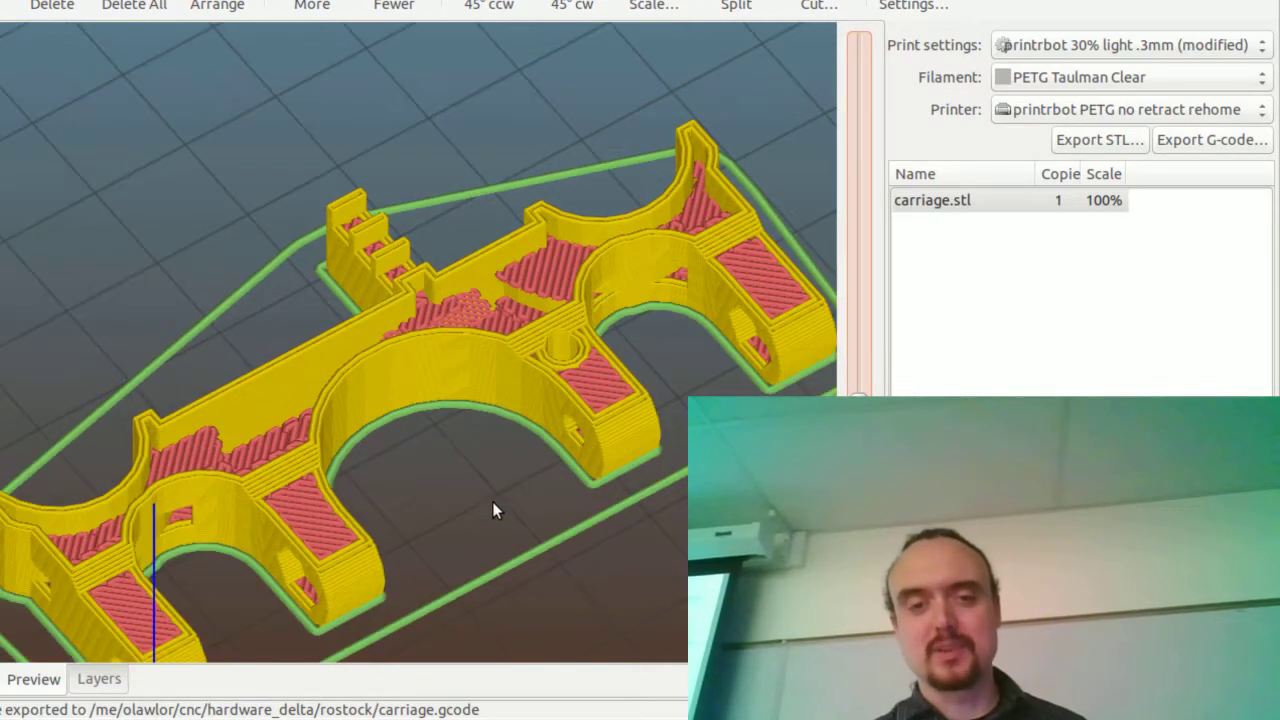
pyautogui.moveTo(472, 498); pyautogui.dragTo(345, 350)
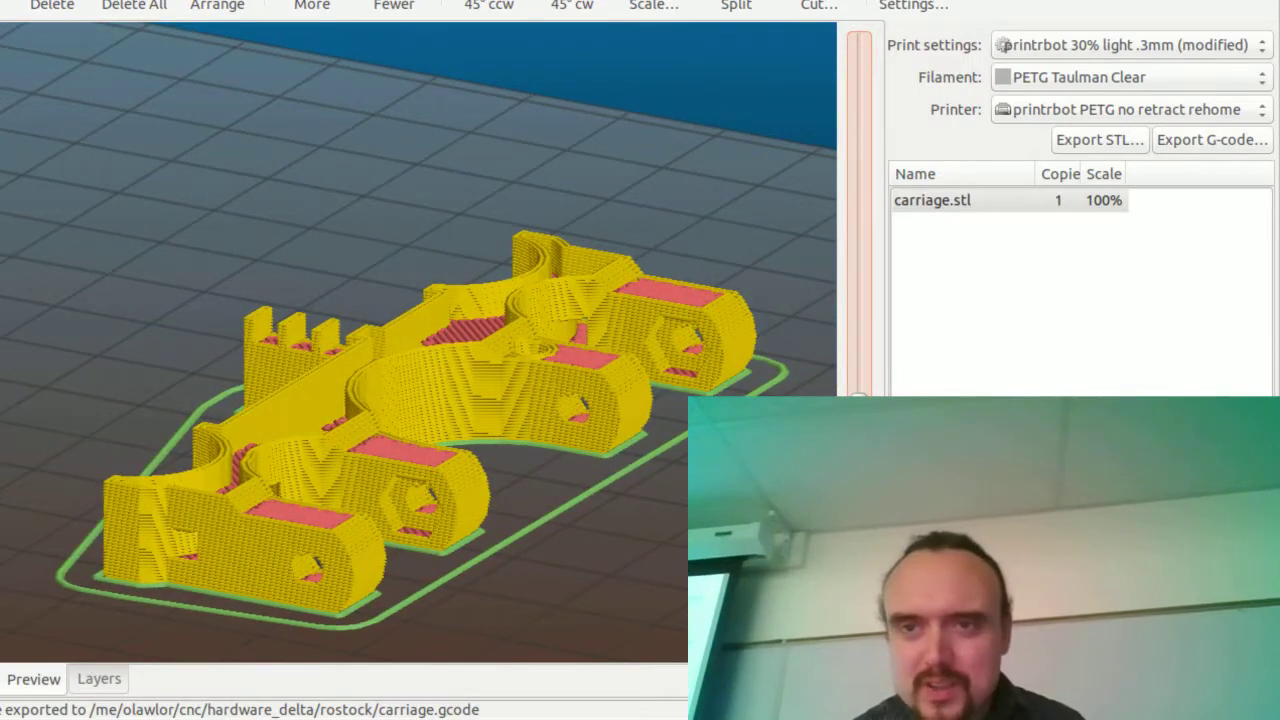
# - Switch to OpenSCAD and insert scale([1,1,-1]) on a new line before the carriage() call
pyautogui.hotkey('alt', 'Tab')
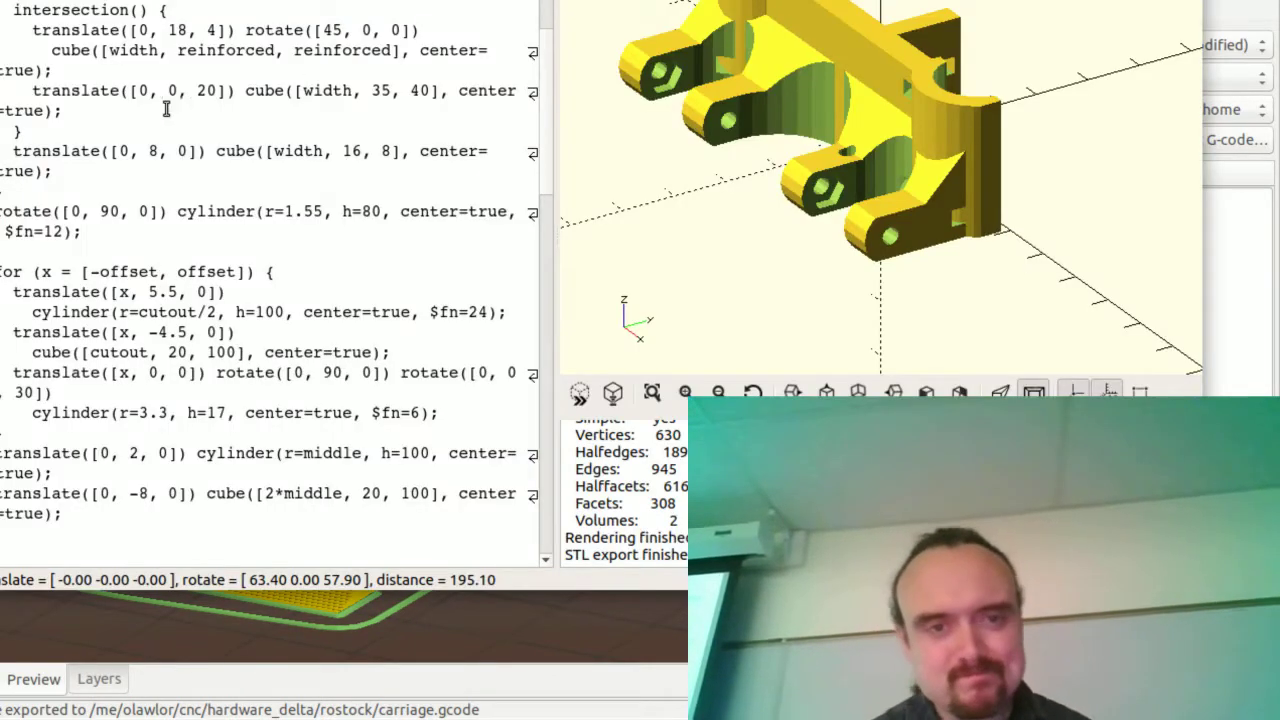
pyautogui.scroll(5, 405, 24)
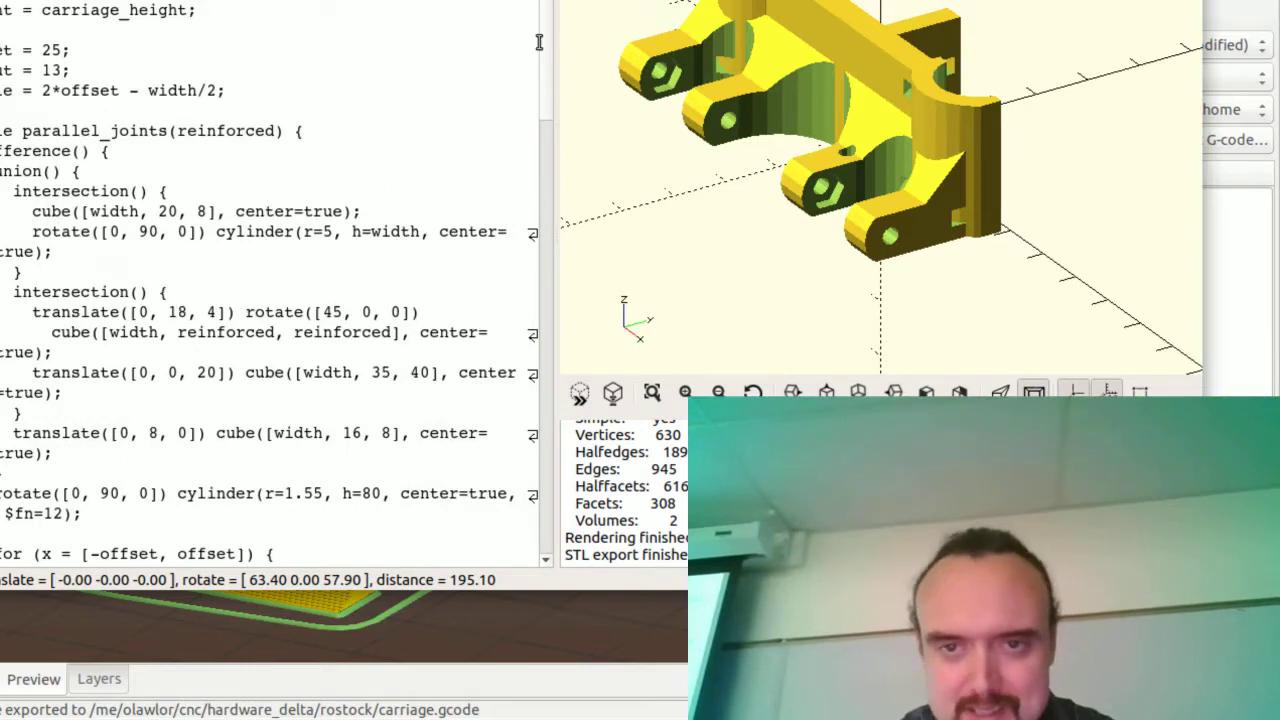
pyautogui.moveTo(544, 41); pyautogui.dragTo(471, 523)
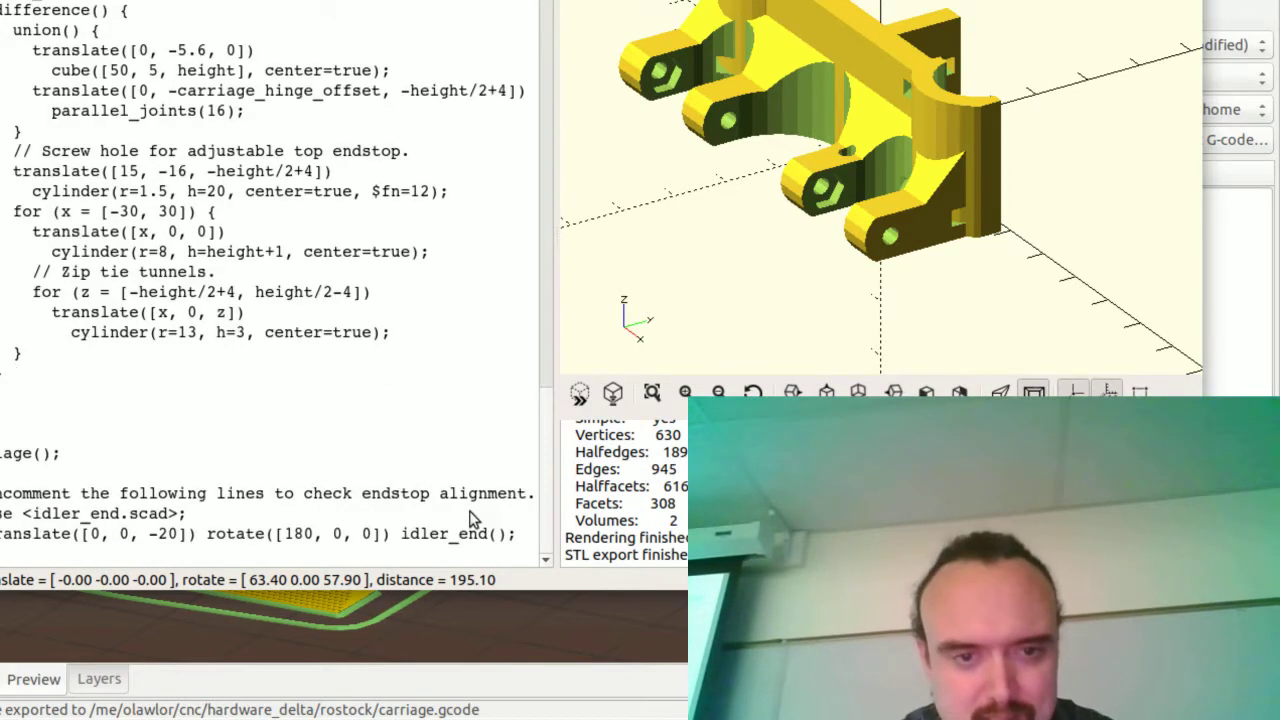
pyautogui.click(70, 438)
pyautogui.press('Return')
pyautogui.write('rotate([')
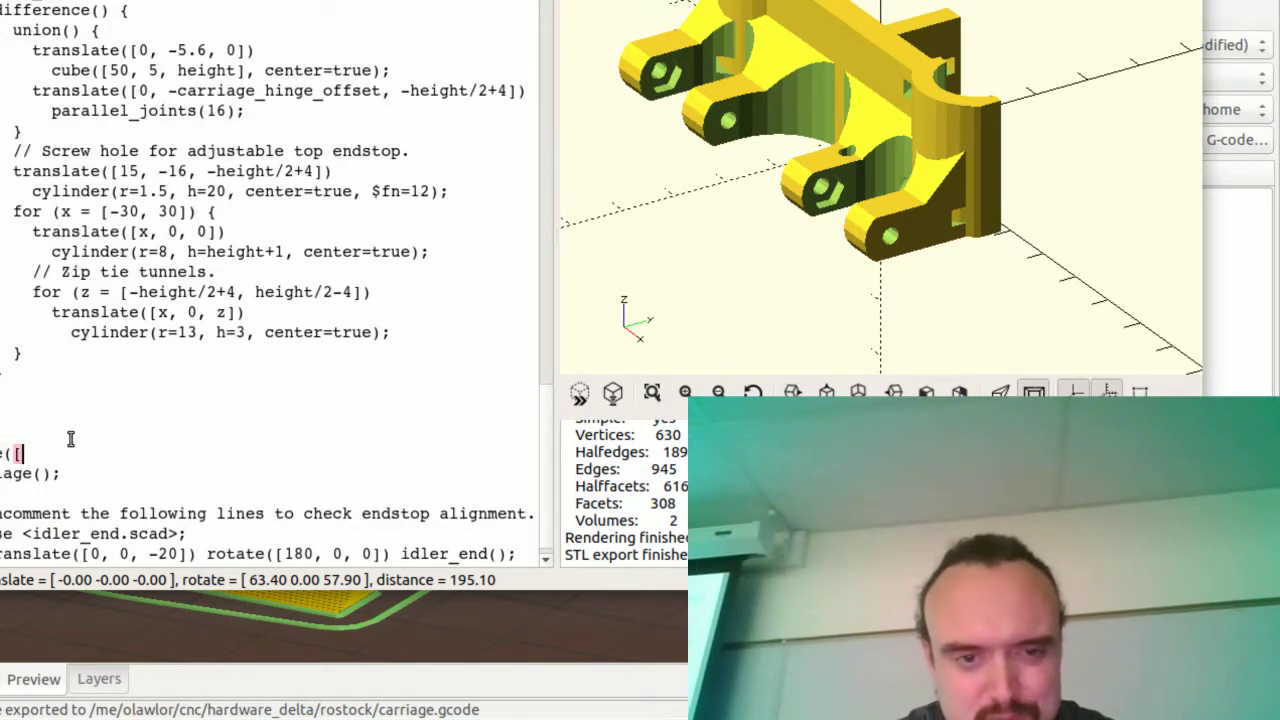
pyautogui.write('1,1,-1]);')
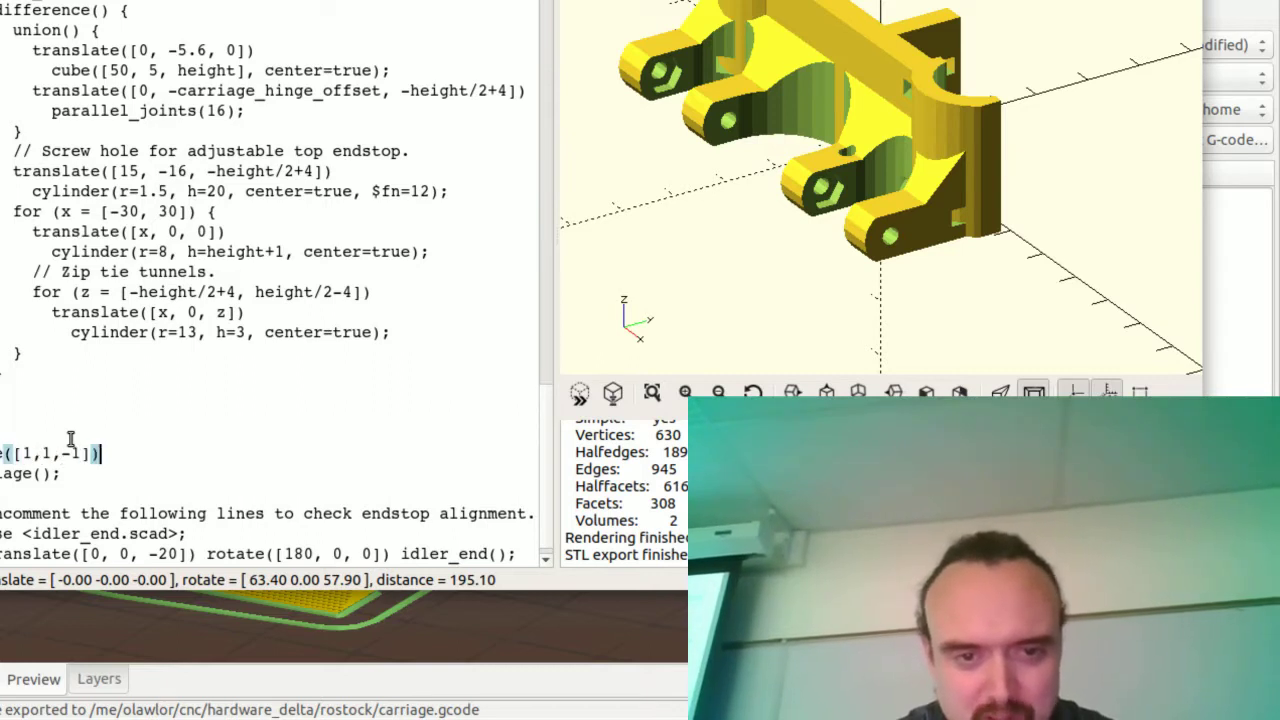
pyautogui.press('BackSpace')
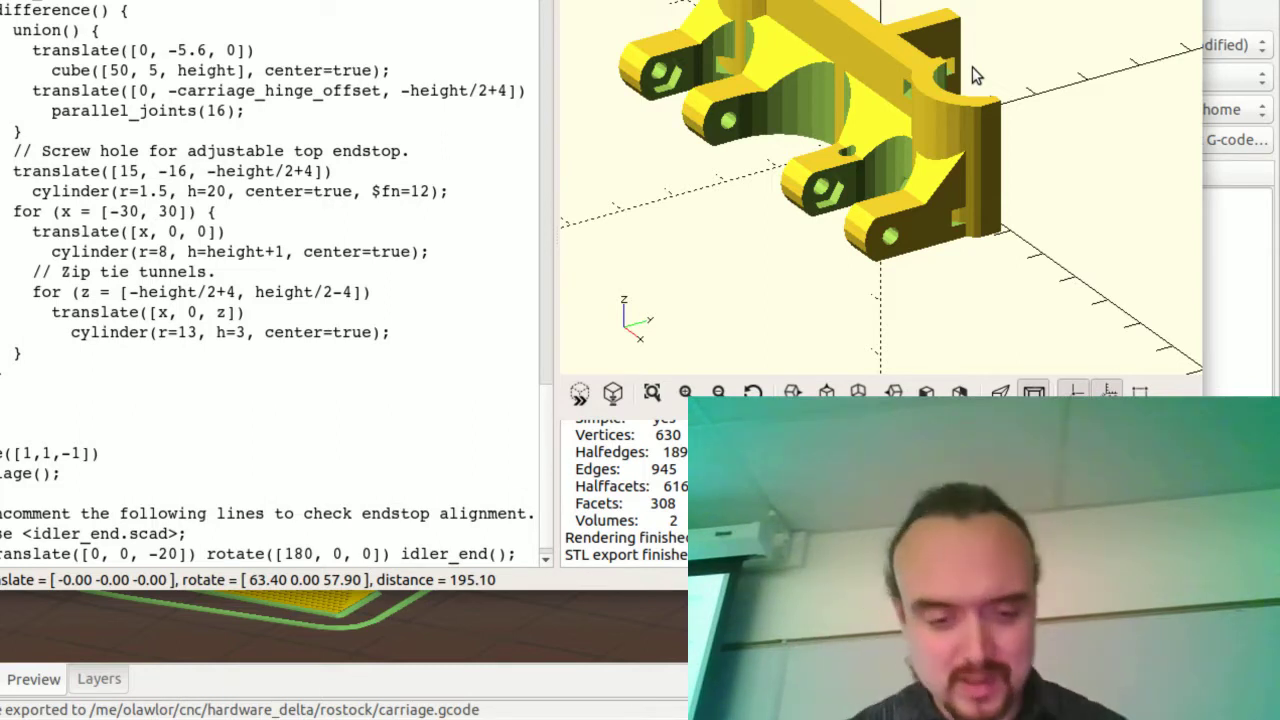
# - Preview and fully render the flipped carriage, and export it as carriage_upside.stl
pyautogui.press('F5')
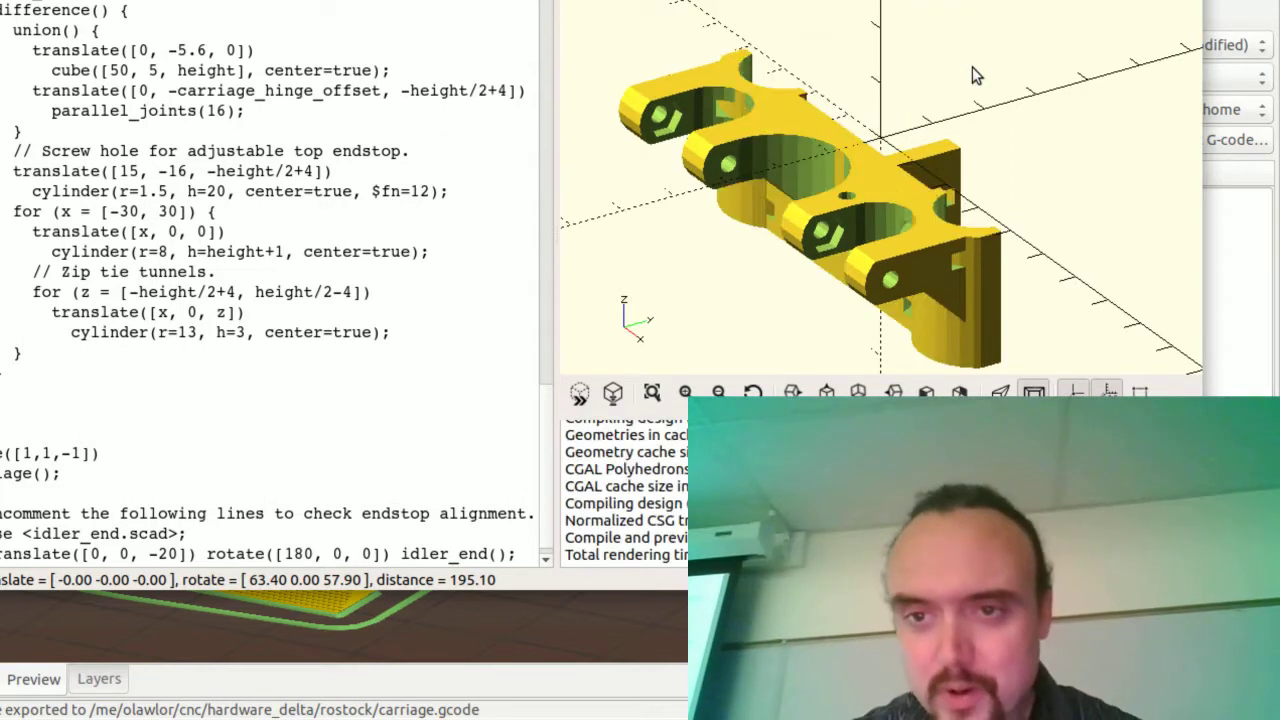
pyautogui.moveTo(983, 203); pyautogui.dragTo(950, 167)
pyautogui.press('F6')
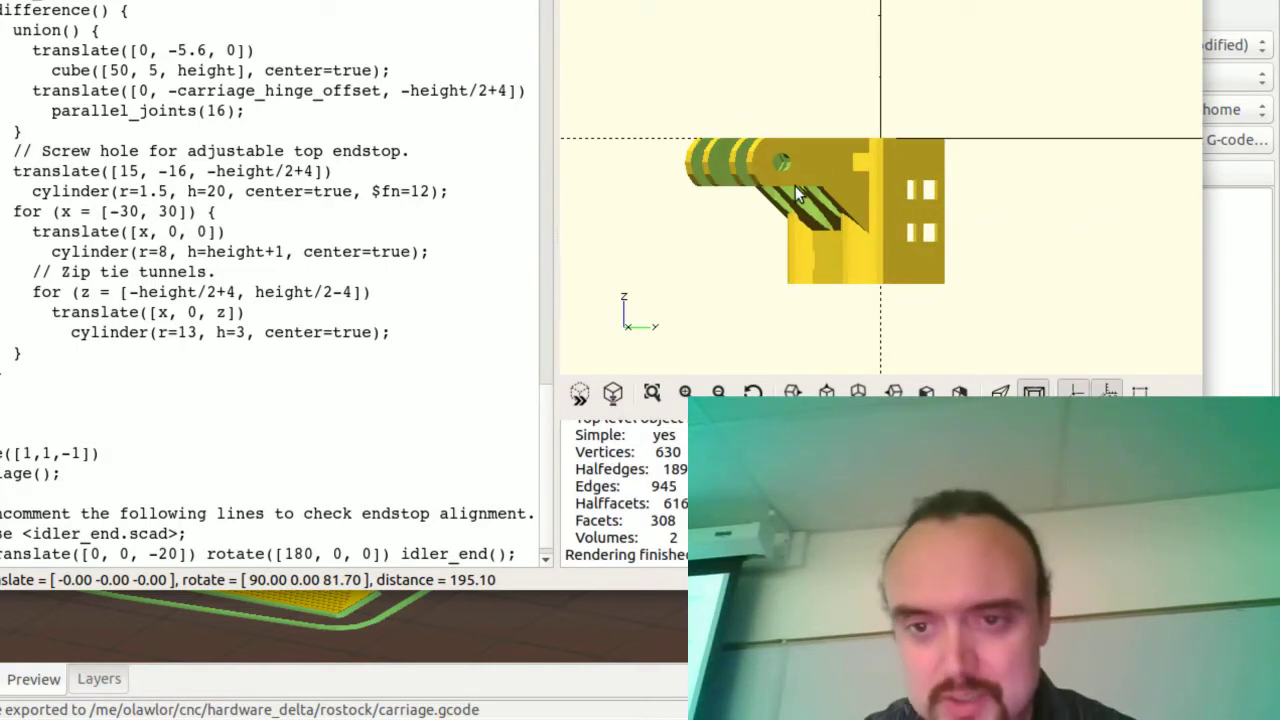
pyautogui.hotkey('alt', 'f')
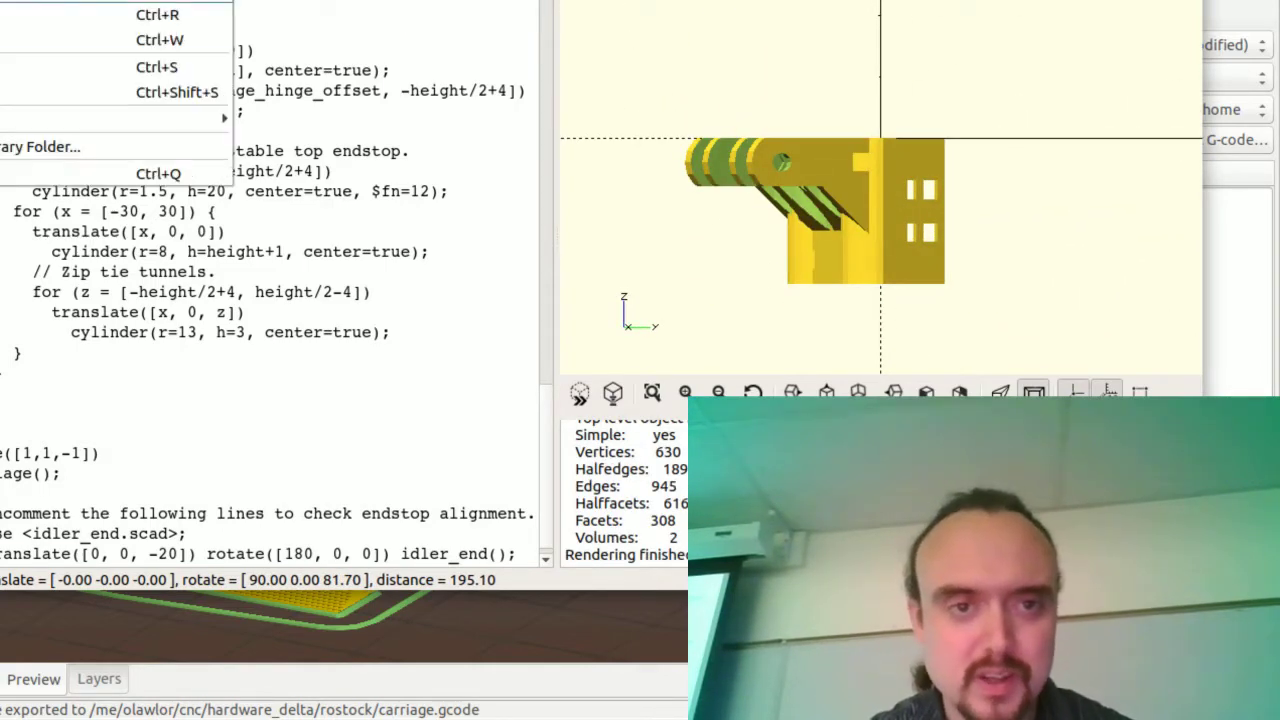
pyautogui.moveTo(12, 120)
pyautogui.click(290, 119)
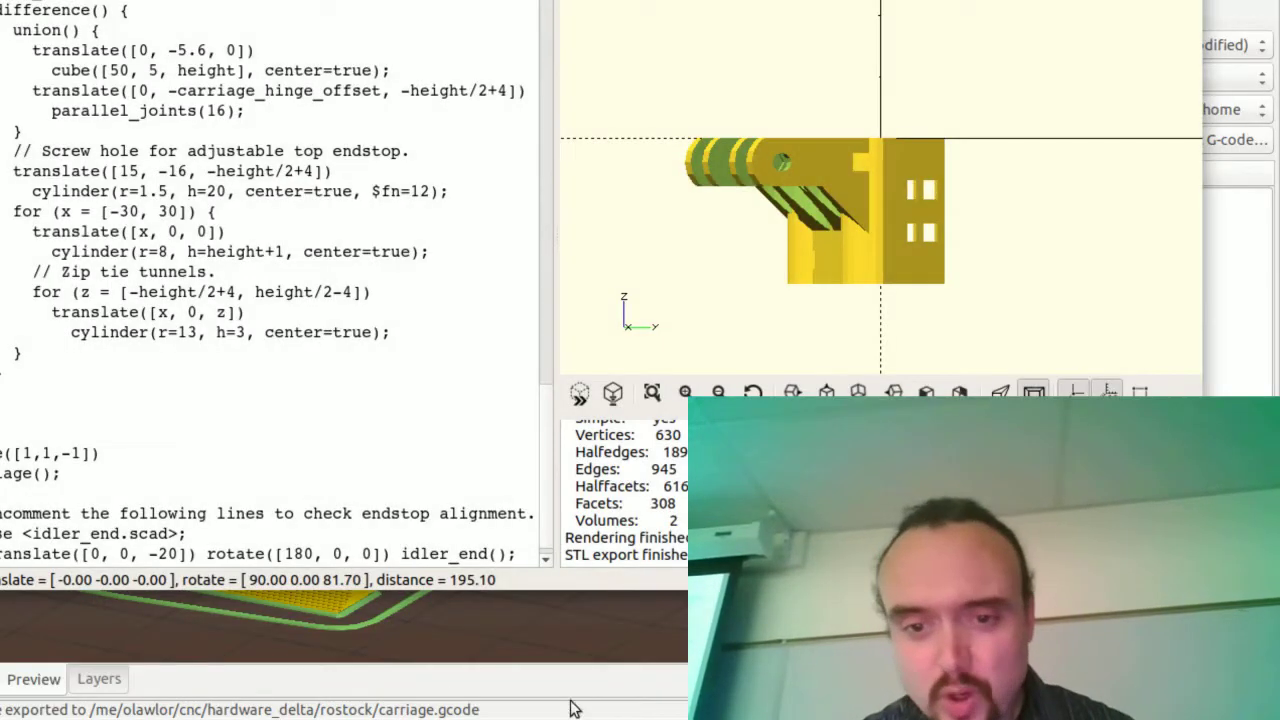
# - Switch to Slic3r, replace carriage.stl on the print bed with carriage_upside.stl and export it as carriage_upside.gcode in the rostock folder
pyautogui.click(574, 708)
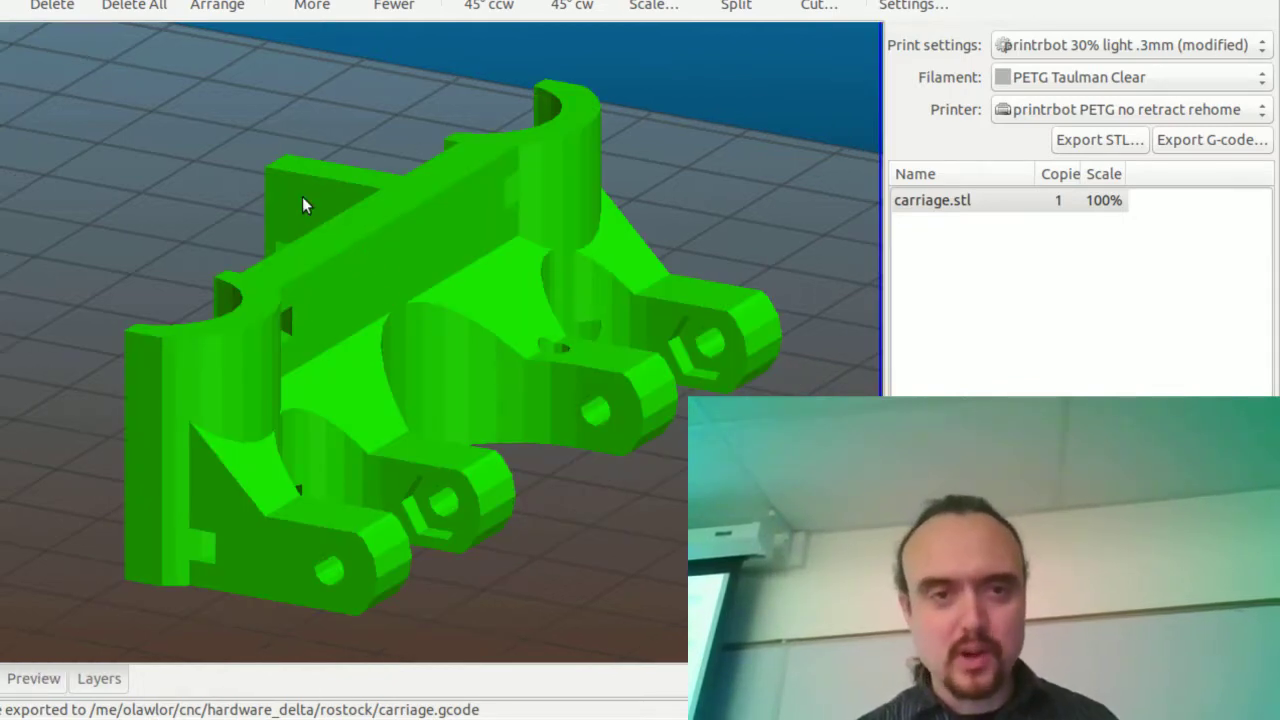
pyautogui.click(52, 6)
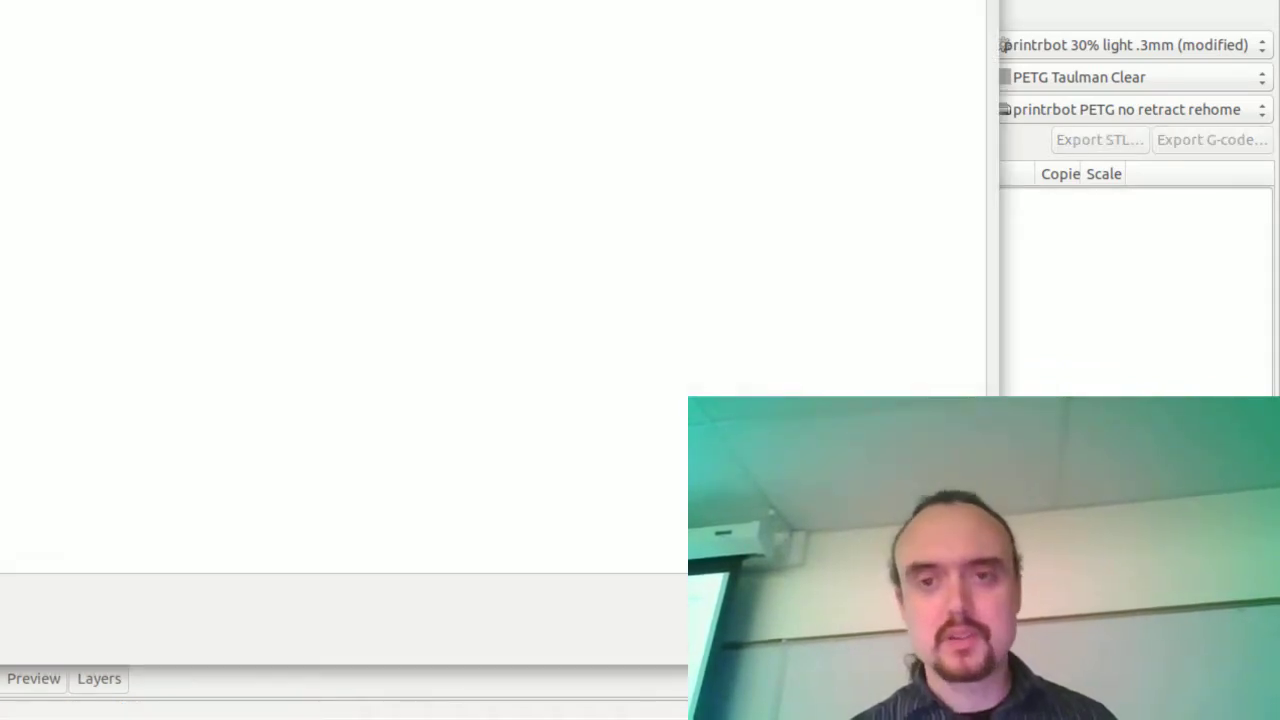
pyautogui.press('Return')
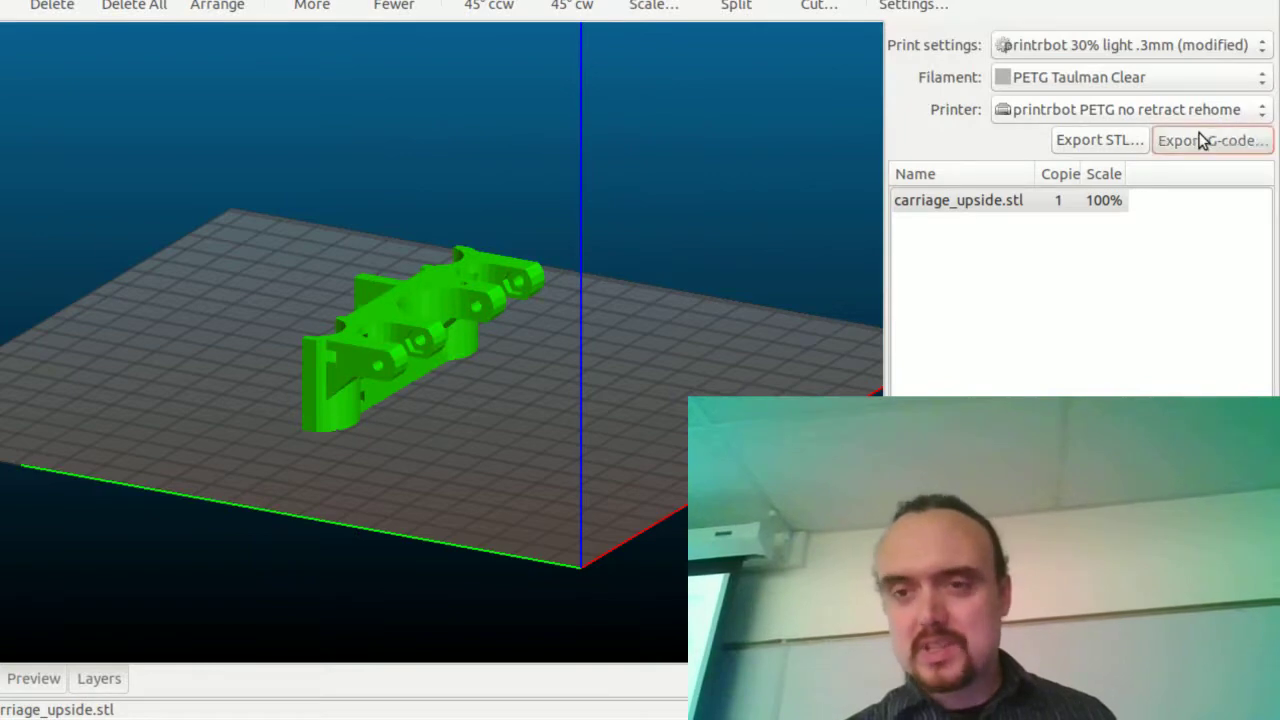
pyautogui.click(1200, 136)
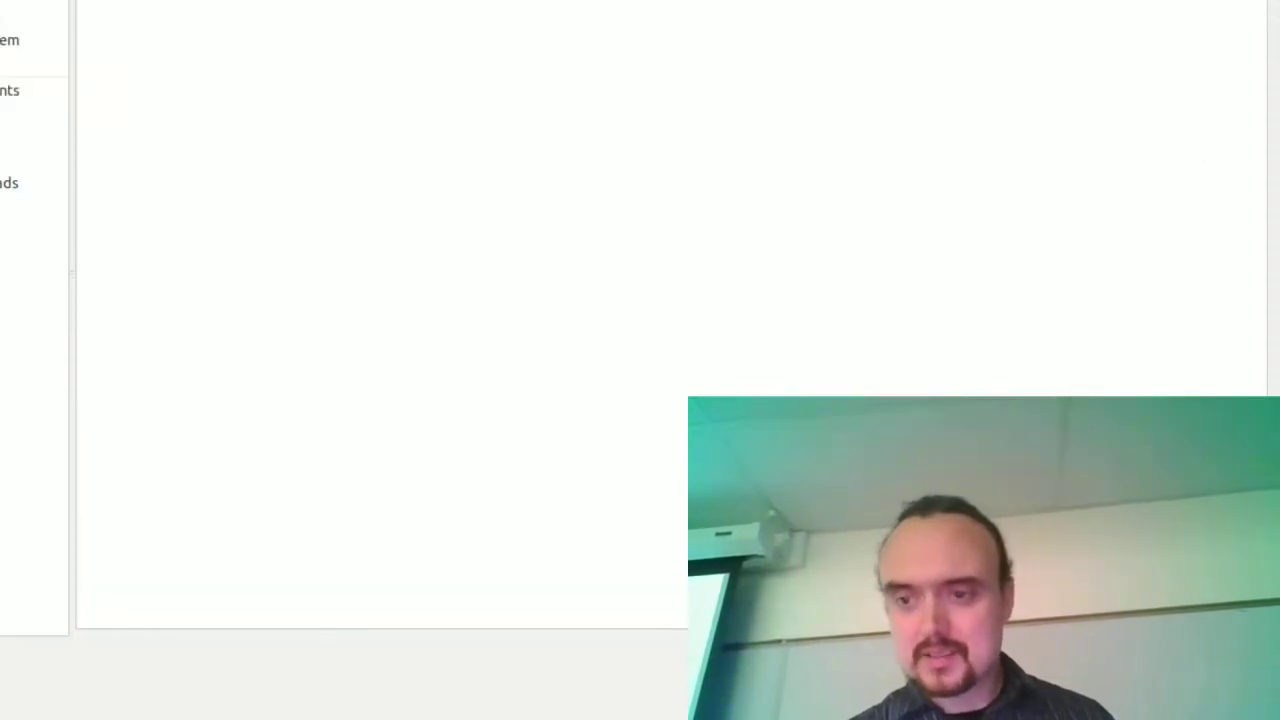
pyautogui.press('Return')
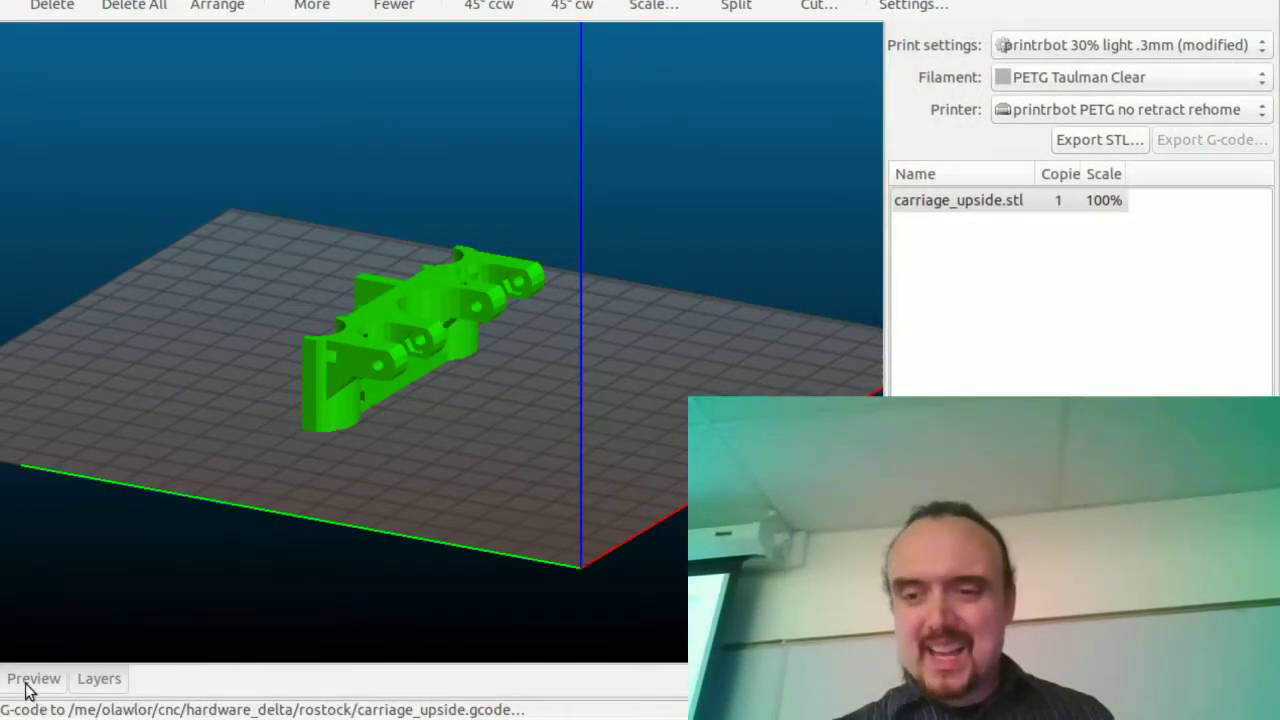
# - Preview the flipped carriage's toolpaths and compare the layers just below and at the start of the overhanging joint arms
pyautogui.click(27, 684)
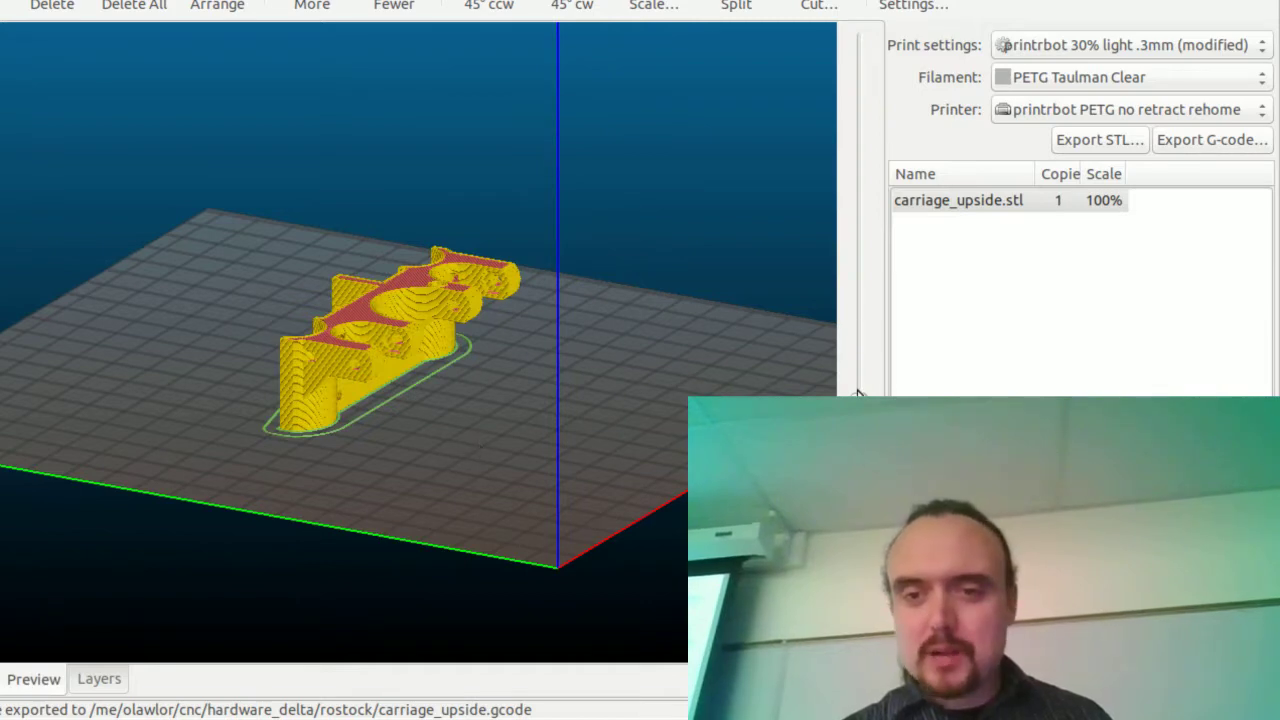
pyautogui.scroll(-5, 859, 394)
pyautogui.scroll(5, 858, 393)
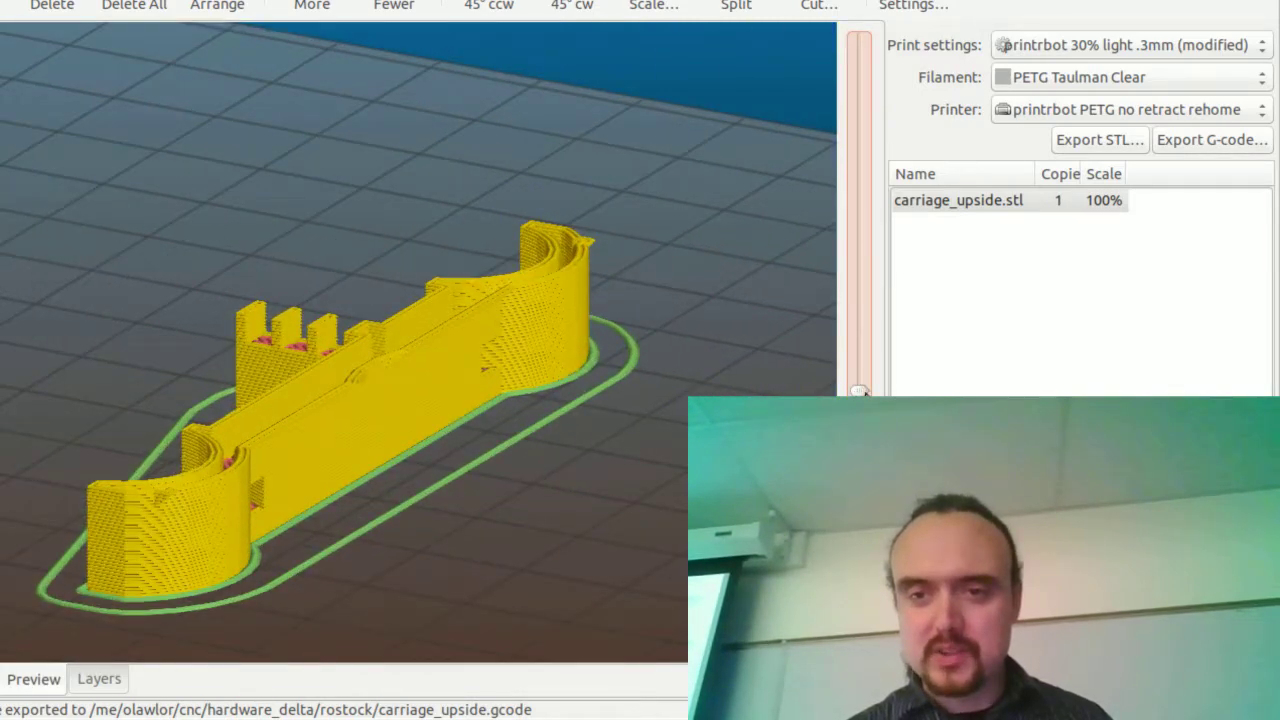
pyautogui.moveTo(859, 392); pyautogui.dragTo(858, 242)
pyautogui.moveTo(760, 320); pyautogui.dragTo(652, 386)
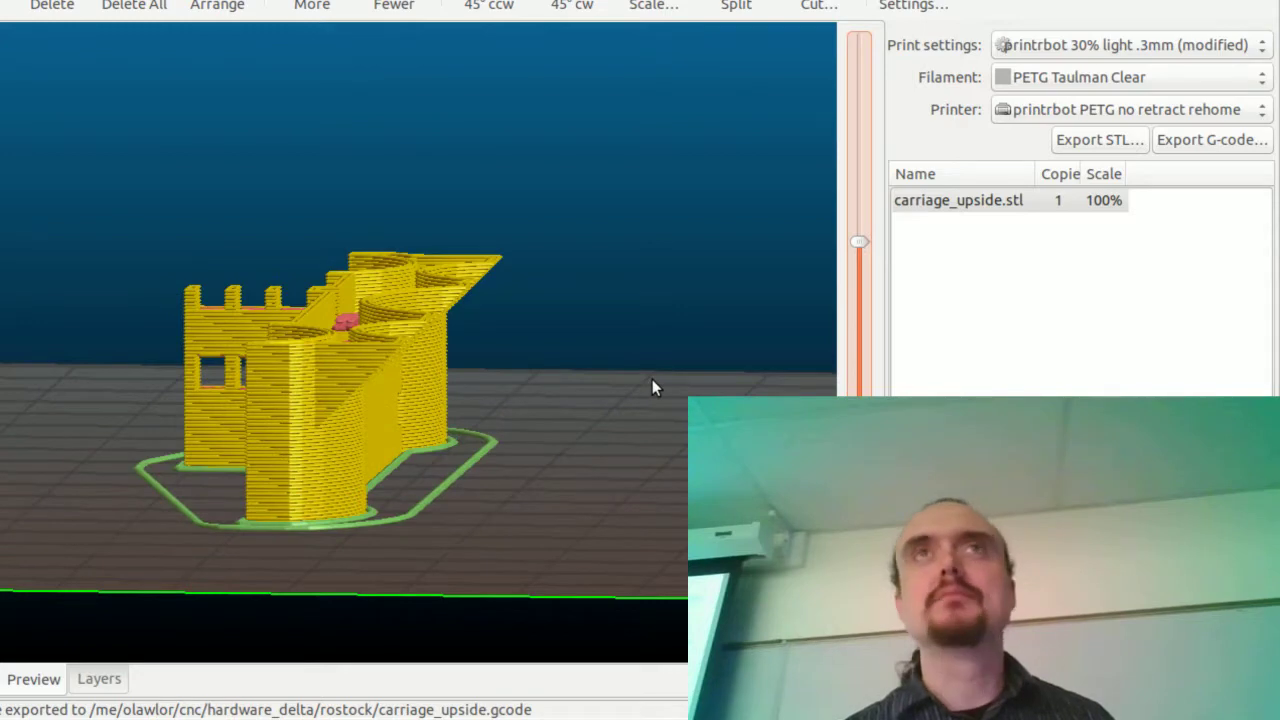
pyautogui.press('0')
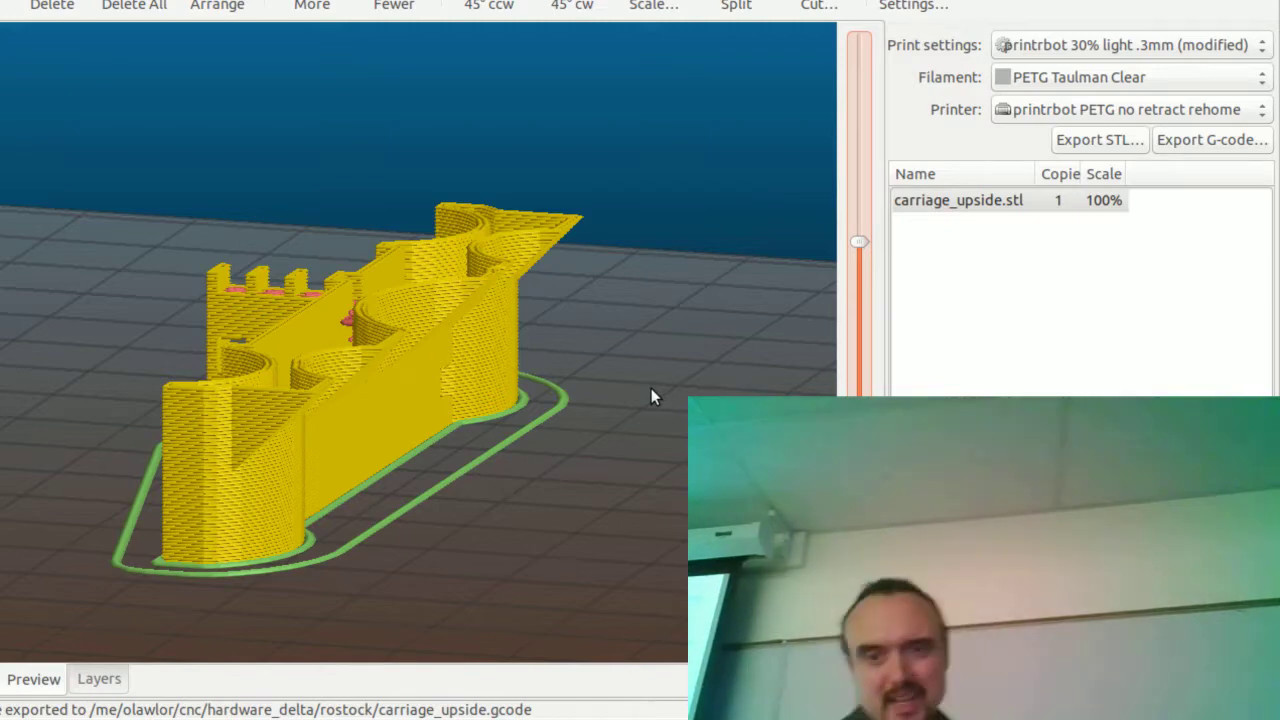
pyautogui.moveTo(861, 240); pyautogui.dragTo(860, 225)
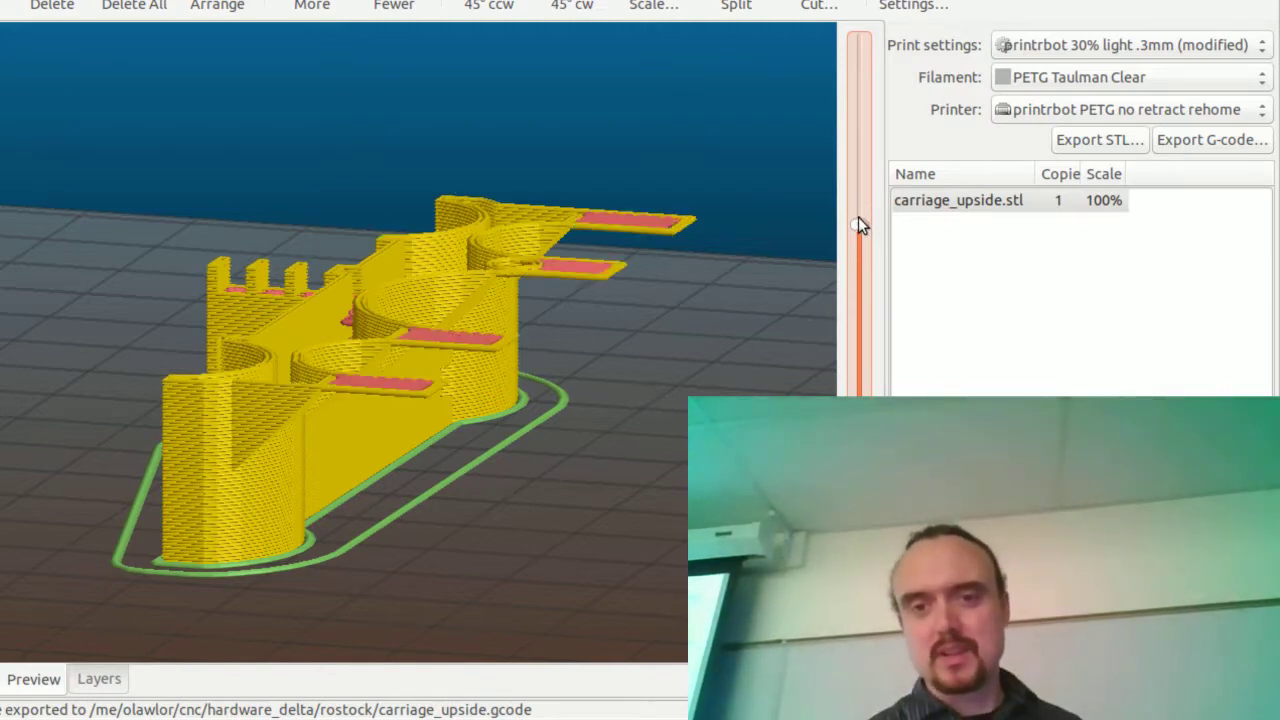
# - Examine the flipped carriage's toolpaths from the side and layer by layer, from the overhanging joint arms up to the closing top surface
pyautogui.press('3')
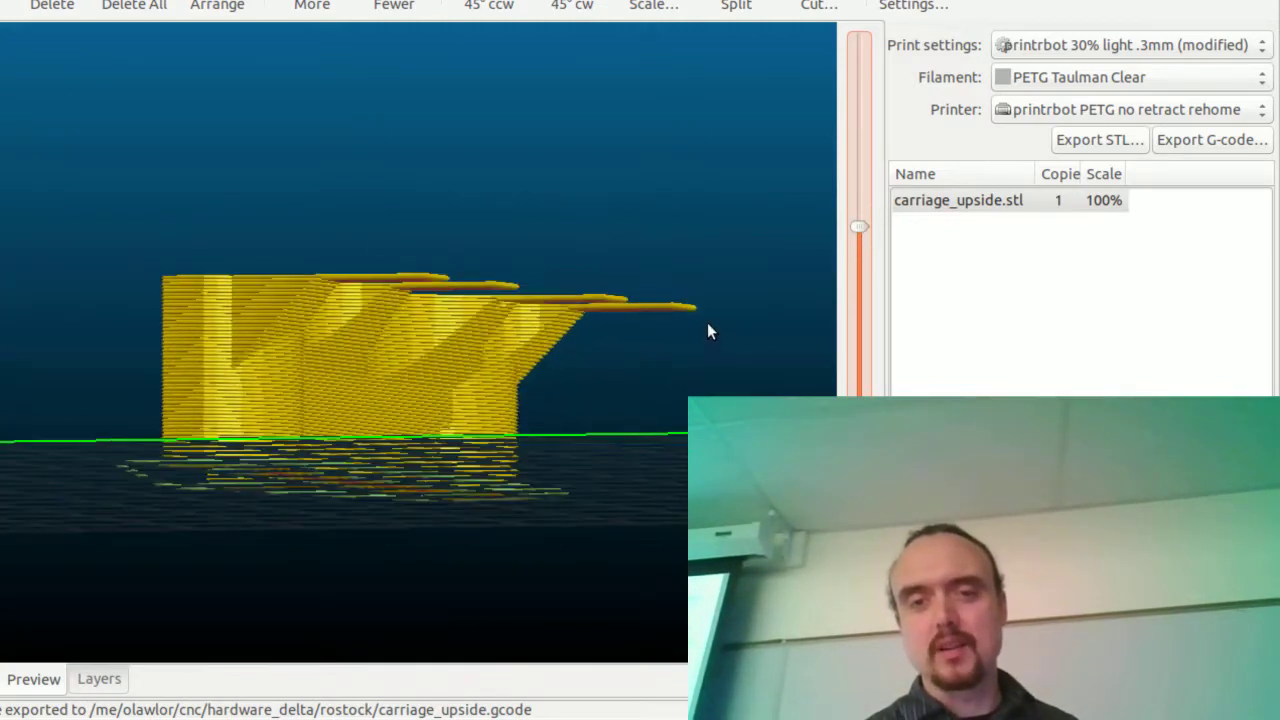
pyautogui.moveTo(708, 322); pyautogui.dragTo(729, 338)
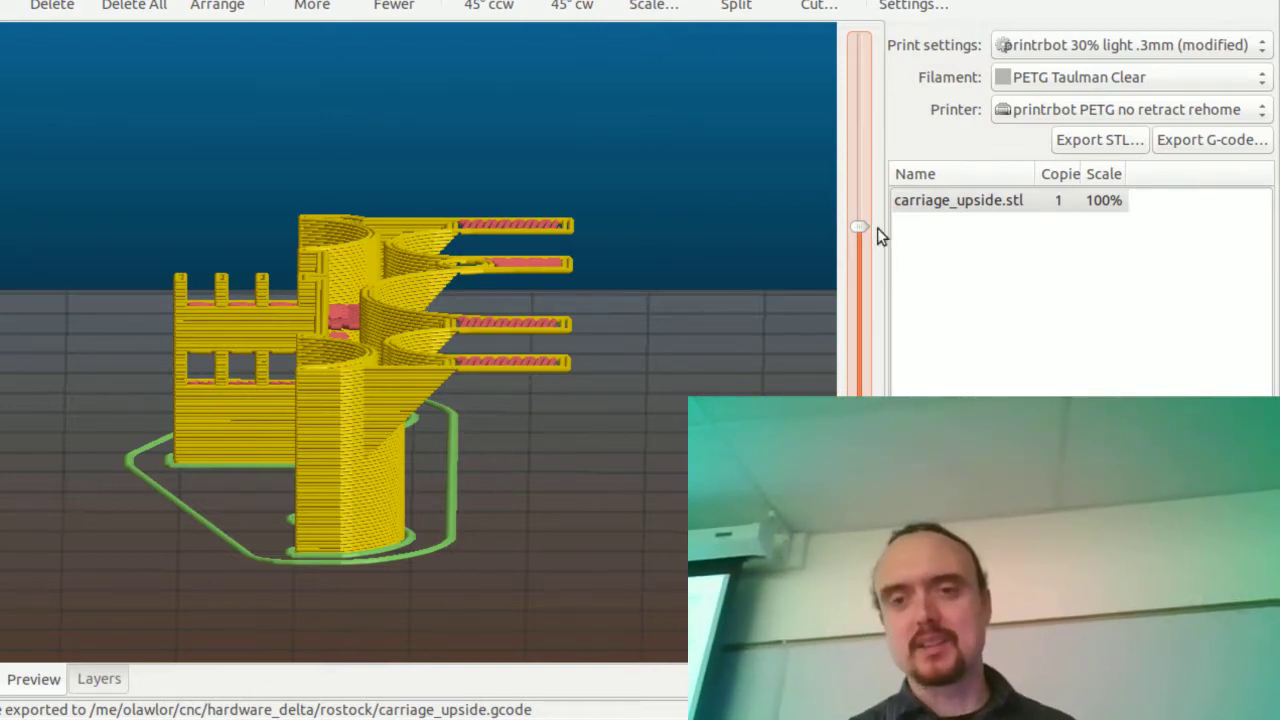
pyautogui.moveTo(860, 226); pyautogui.dragTo(858, 180)
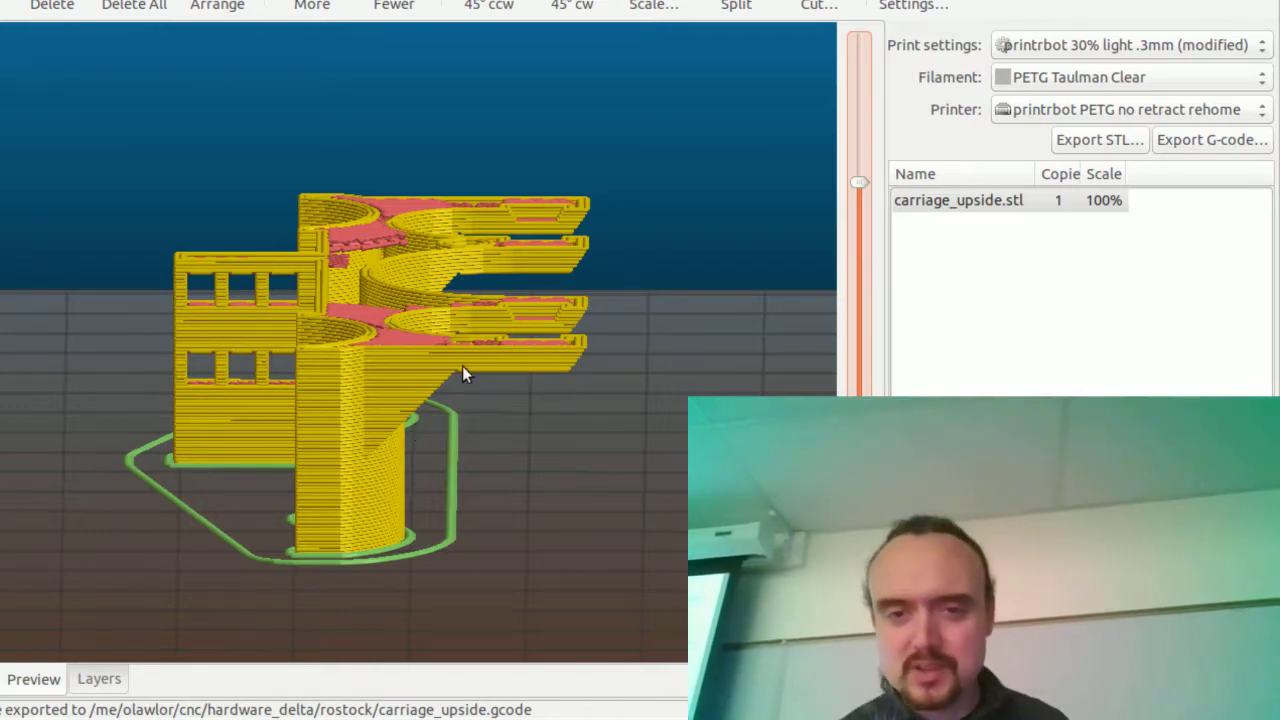
pyautogui.moveTo(855, 185); pyautogui.dragTo(857, 92)
pyautogui.moveTo(632, 246); pyautogui.dragTo(459, 358)
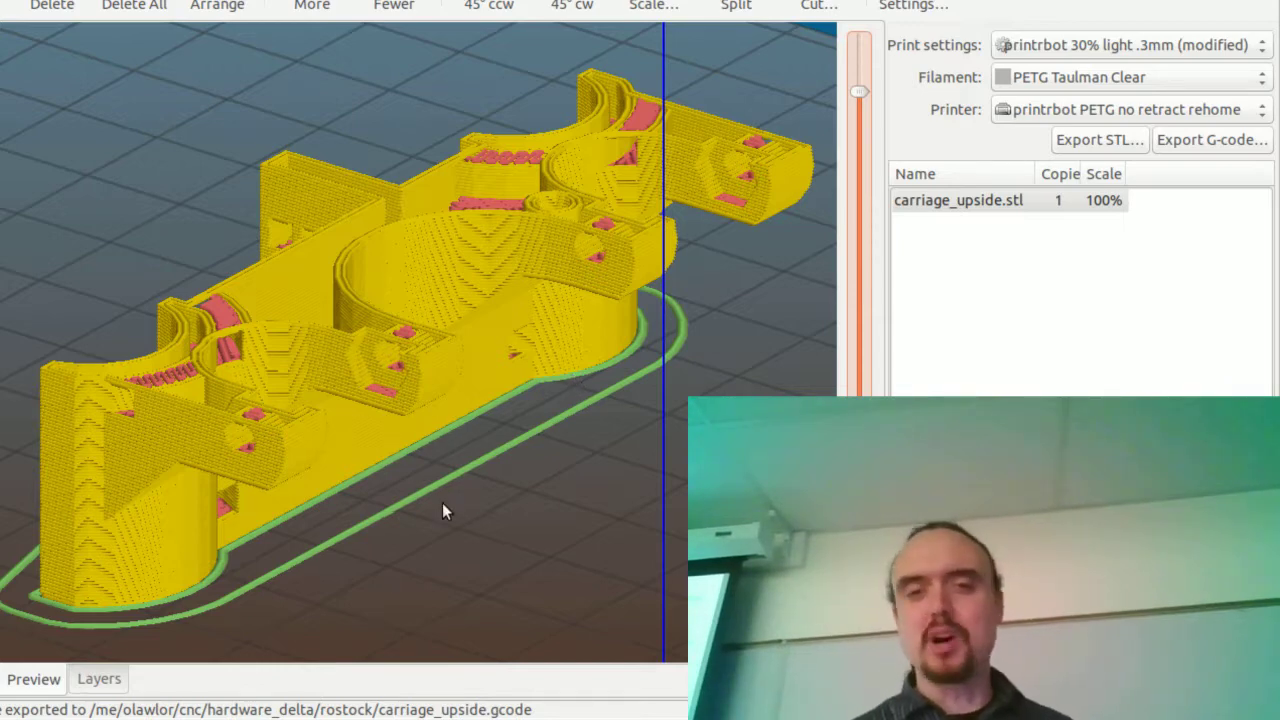
pyautogui.moveTo(442, 503); pyautogui.dragTo(535, 495)
pyautogui.moveTo(860, 97); pyautogui.dragTo(858, 70)
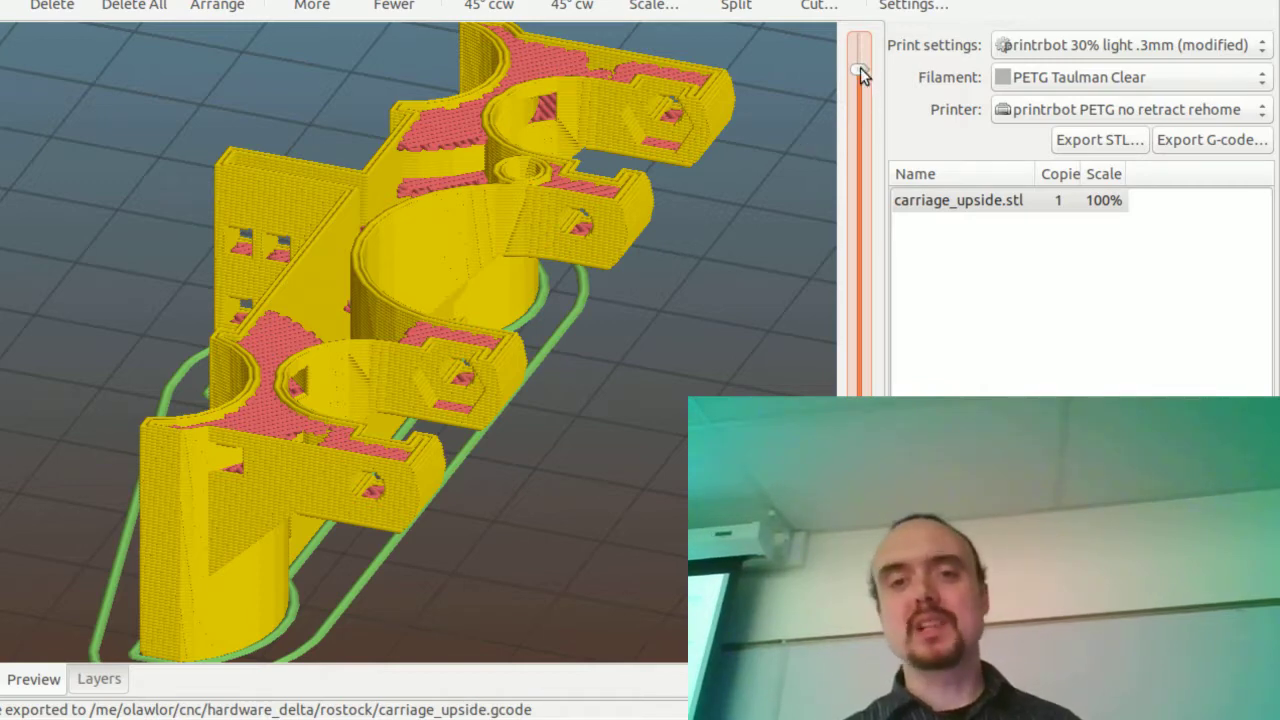
pyautogui.moveTo(860, 68); pyautogui.dragTo(860, 60)
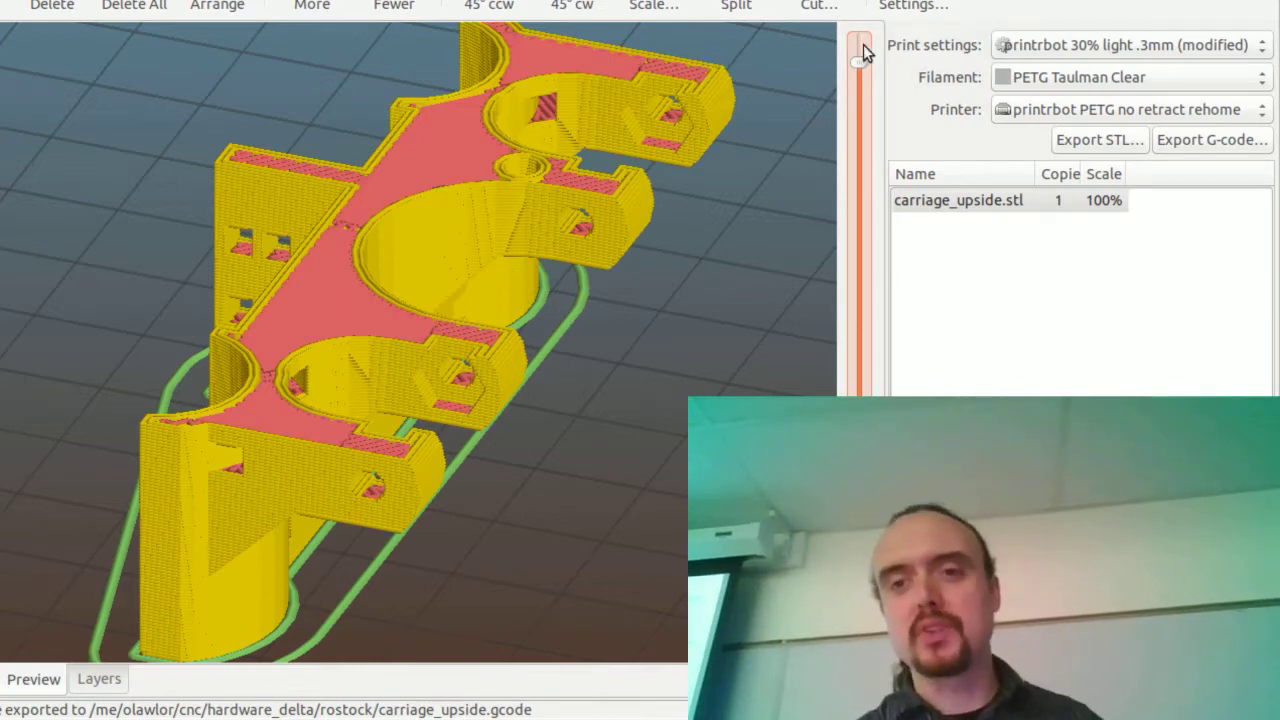
pyautogui.moveTo(858, 57); pyautogui.dragTo(858, 66)
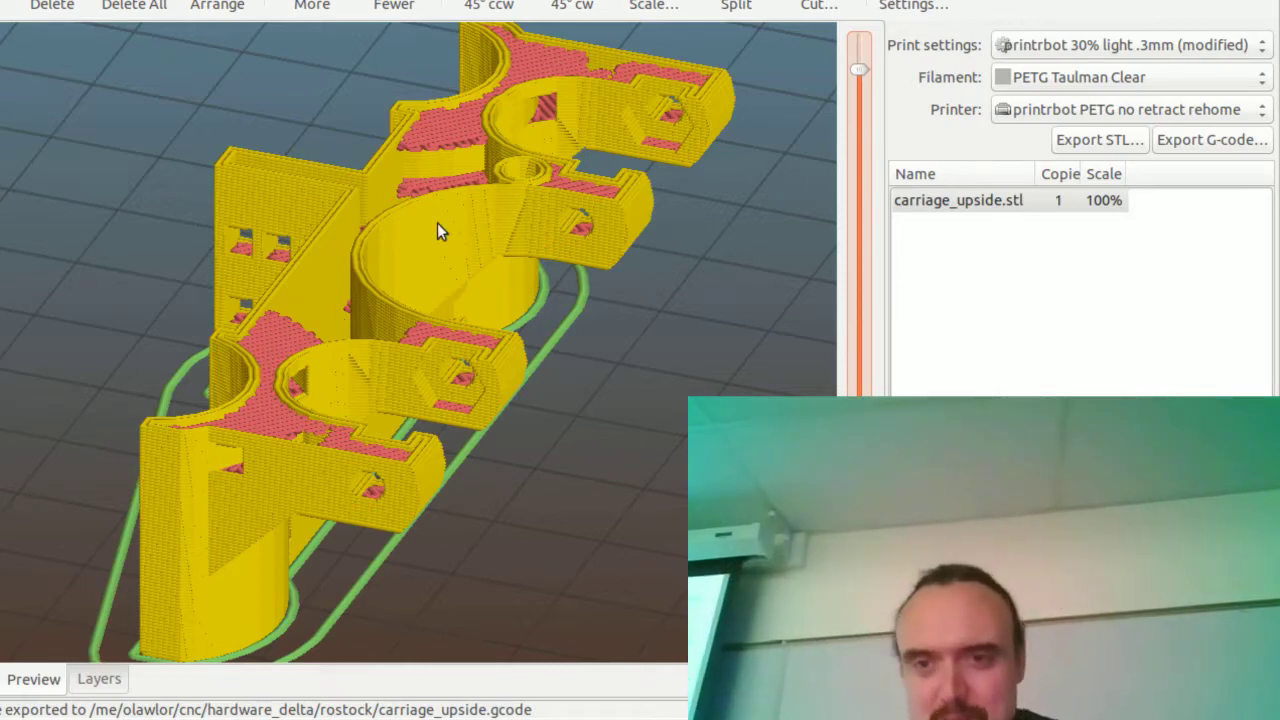
# - Return to the layer where the joint arms begin and inspect the layers just above it
pyautogui.moveTo(861, 68); pyautogui.dragTo(859, 226)
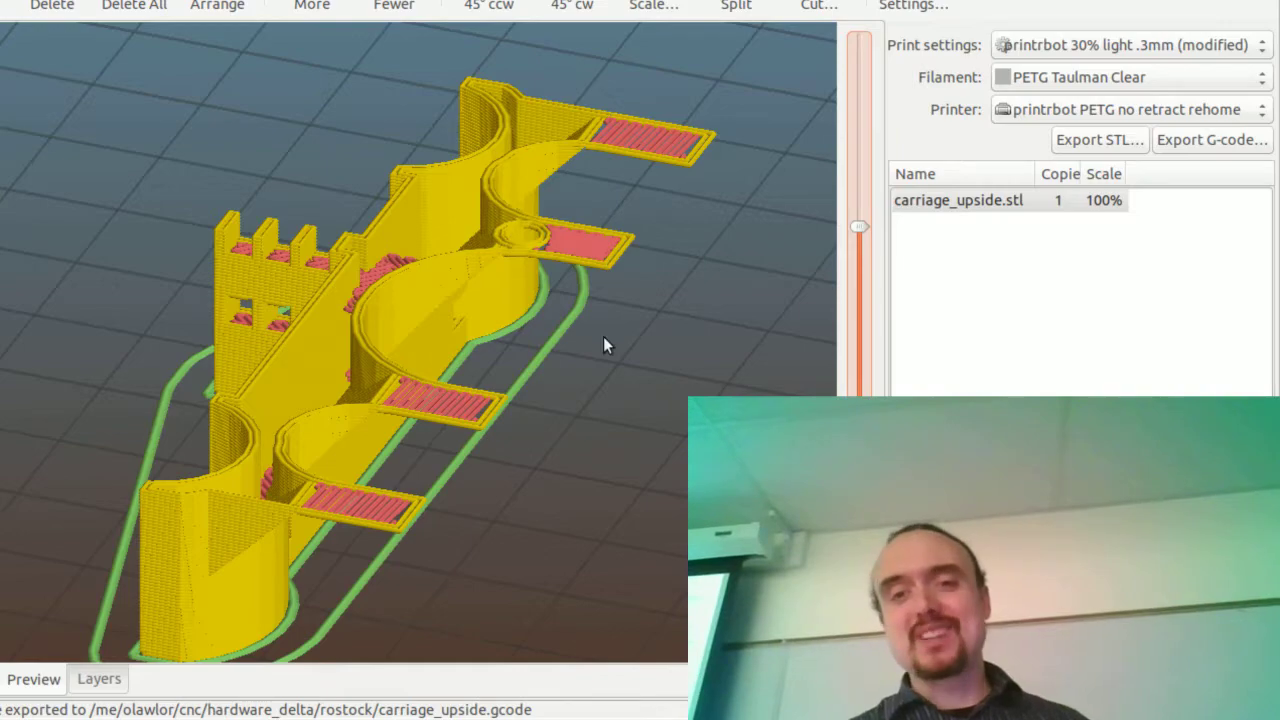
pyautogui.moveTo(861, 228); pyautogui.dragTo(859, 196)
pyautogui.moveTo(720, 395); pyautogui.dragTo(688, 378)
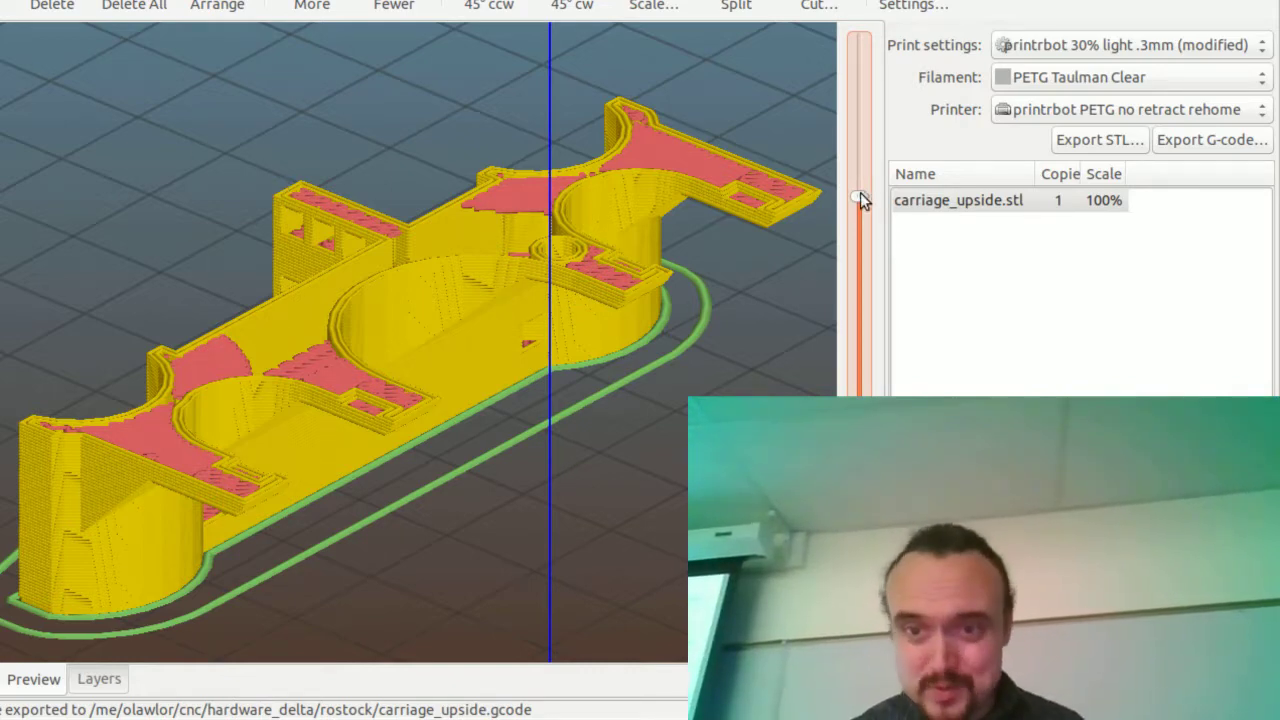
pyautogui.moveTo(858, 197)
pyautogui.mouseDown()
pyautogui.moveTo(855, 258)
pyautogui.moveTo(855, 182)
pyautogui.mouseUp()
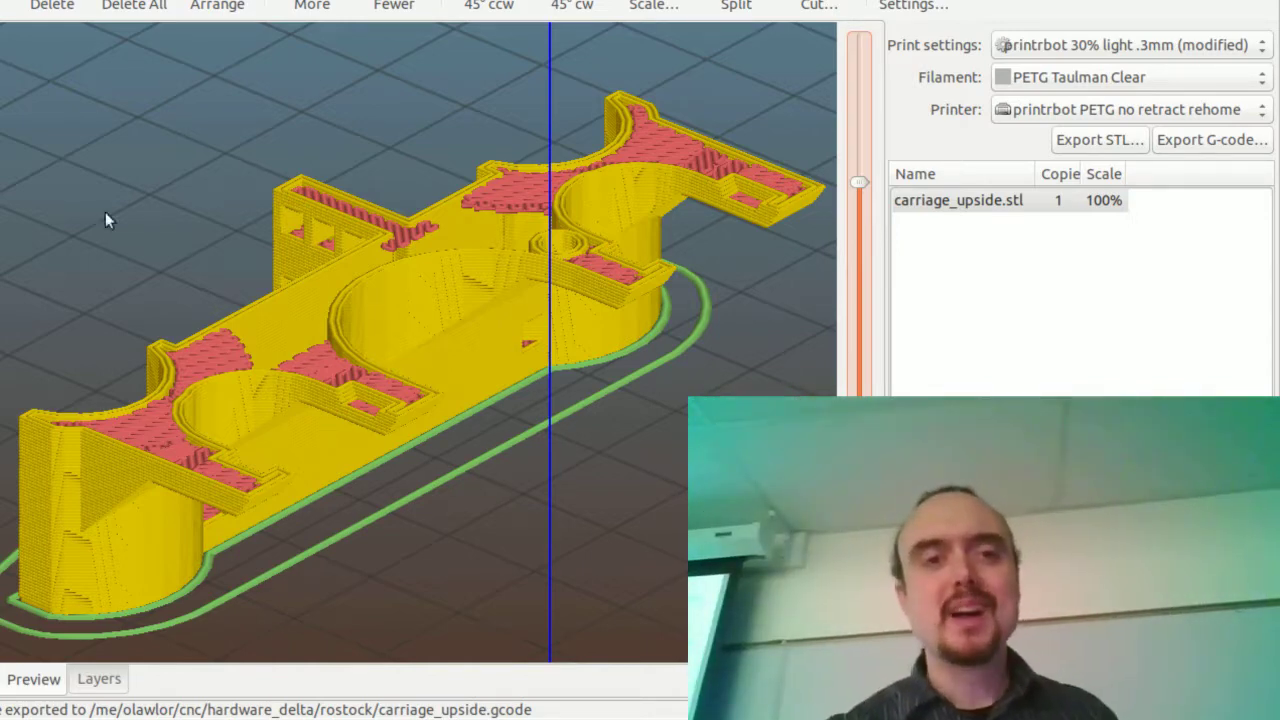
# - Enable support material generation and export the flipped carriage's G-code again, replacing the existing carriage_upside.gcode
pyautogui.click(70, 2)
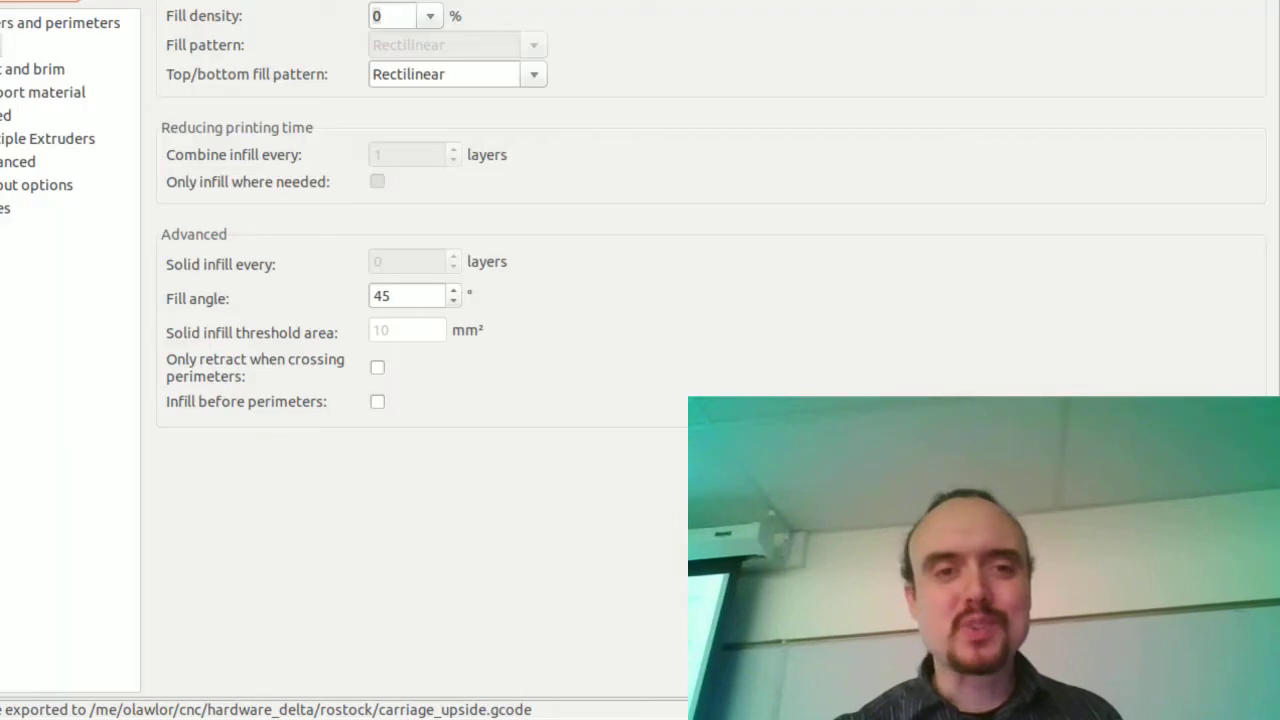
pyautogui.click(10, 95)
pyautogui.click(378, 15)
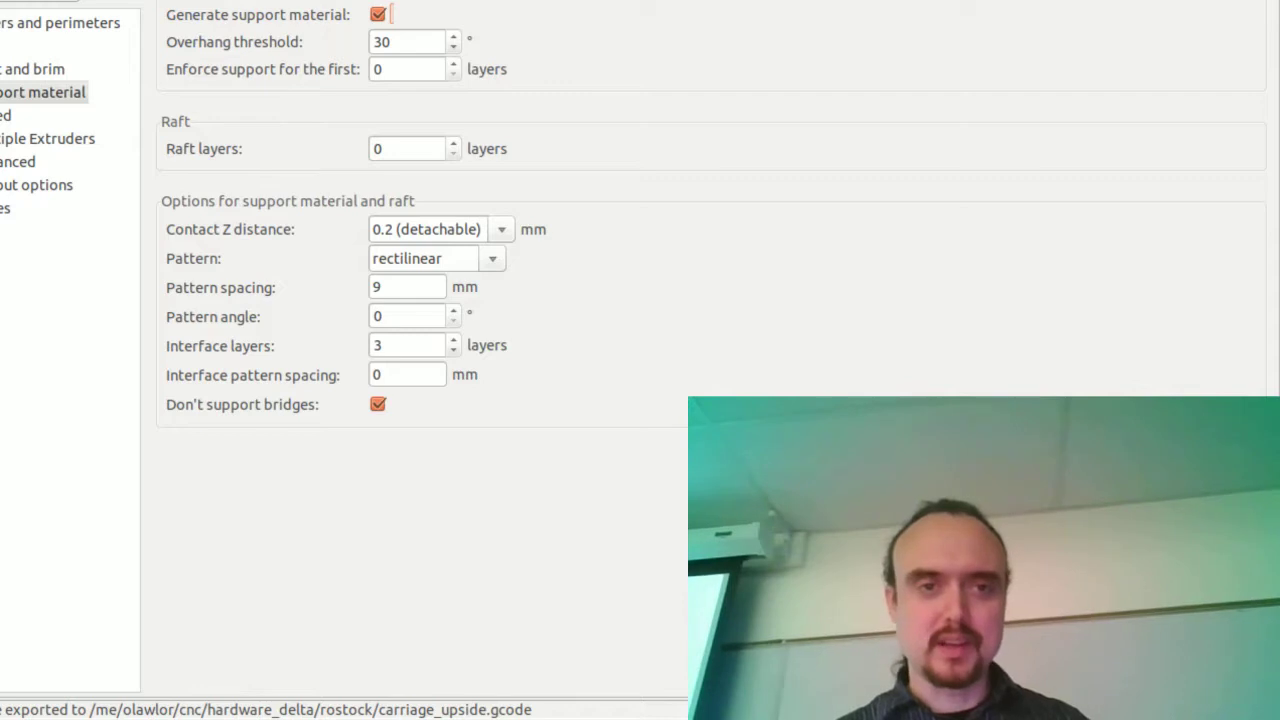
pyautogui.hotkey('ctrl', '1')
pyautogui.click(1212, 142)
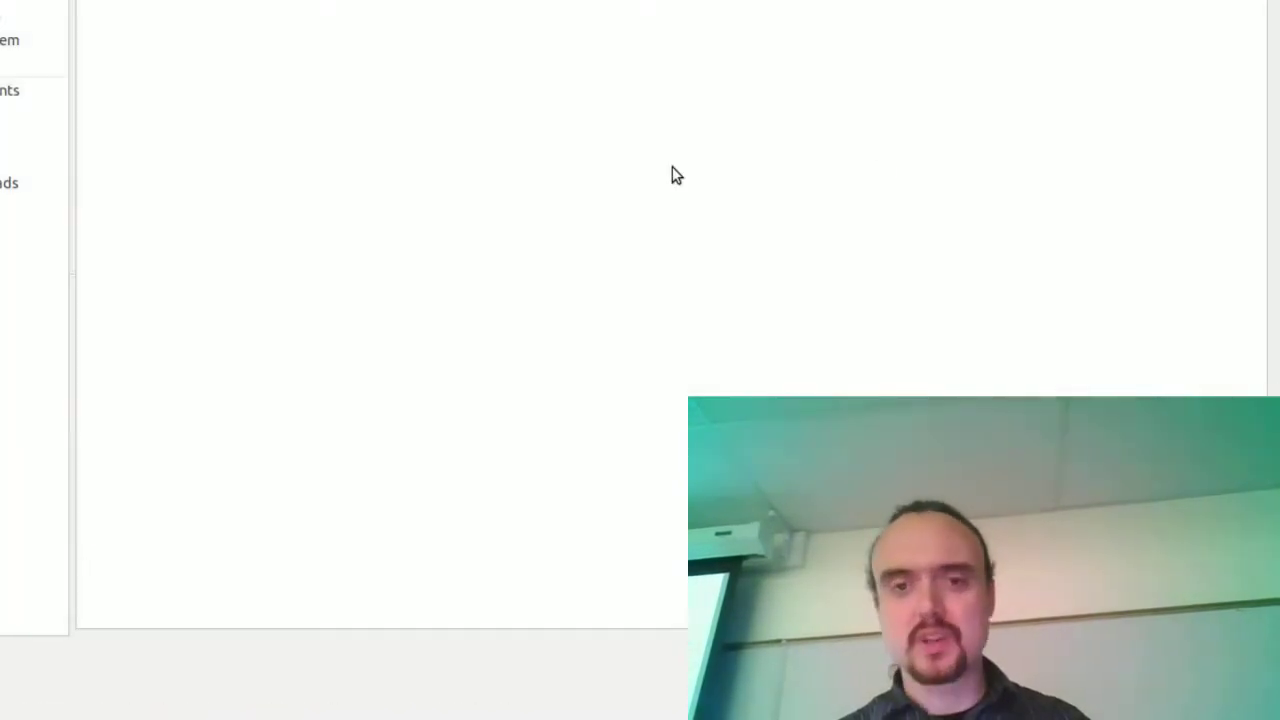
pyautogui.press('Return')
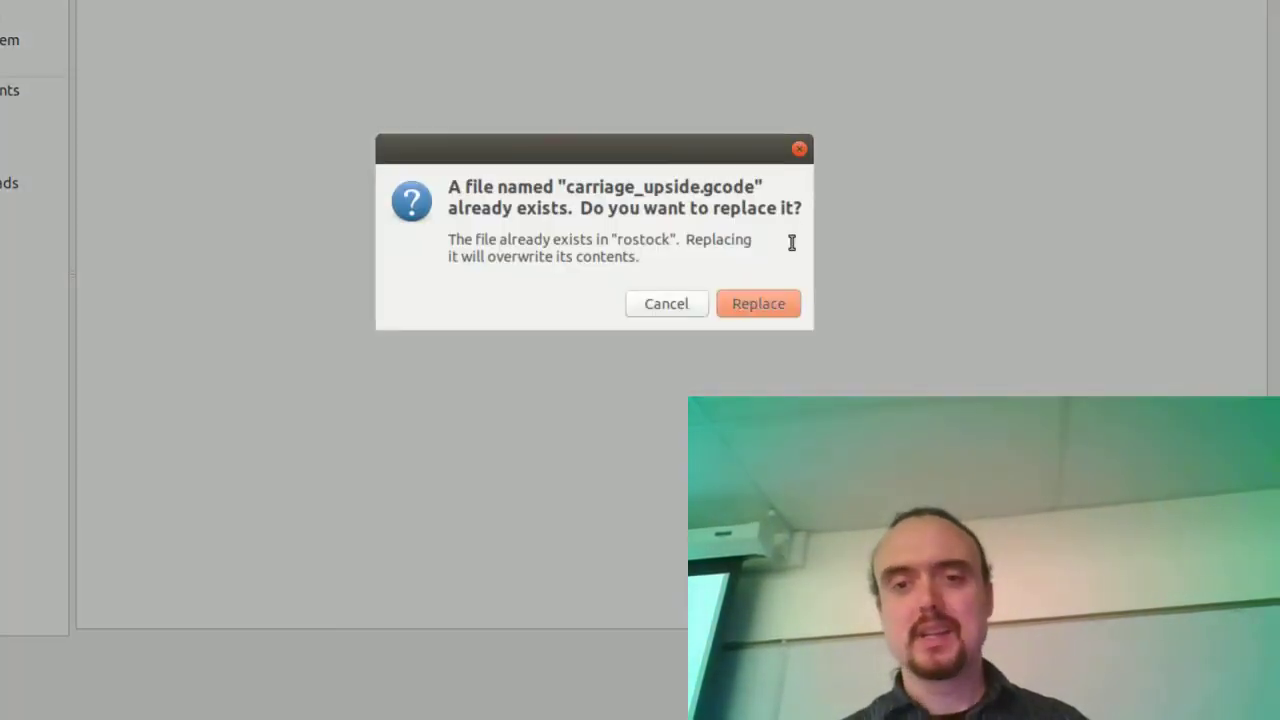
pyautogui.click(763, 301)
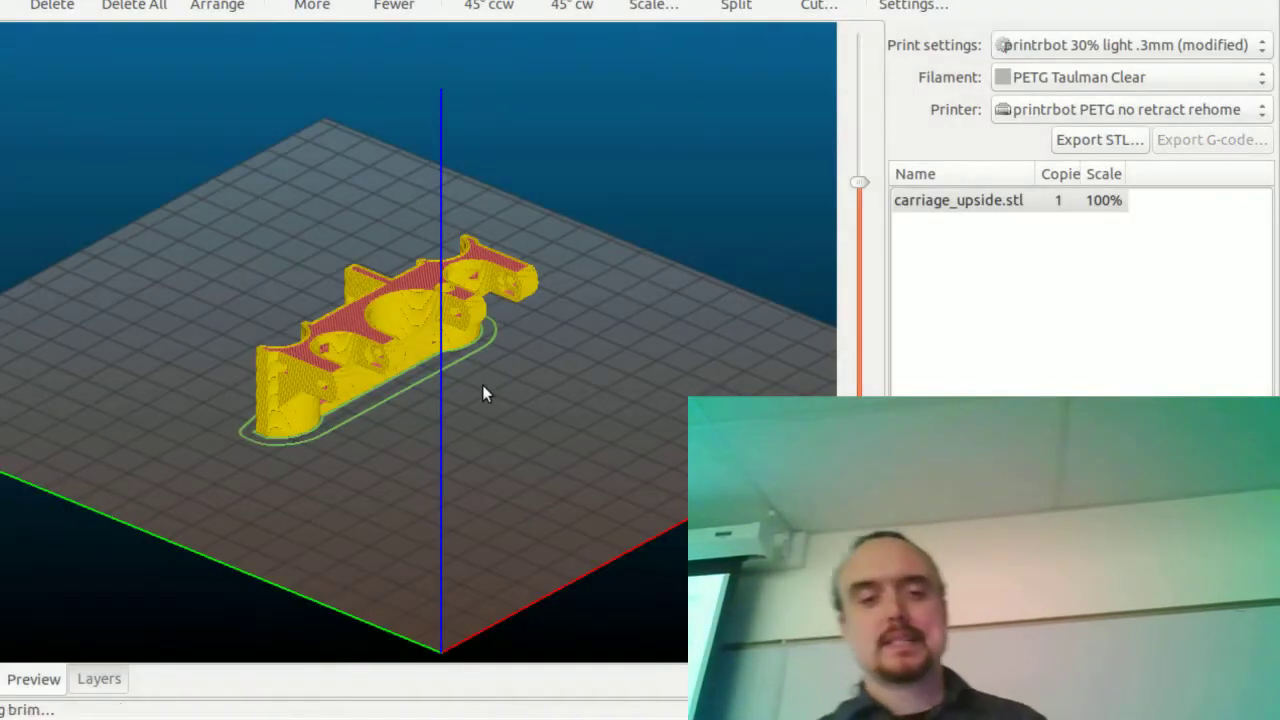
# - Inspect the support structures under the joint arms, from their sparse lower layers up to the dense interface layers
pyautogui.scroll(6, 534, 428)
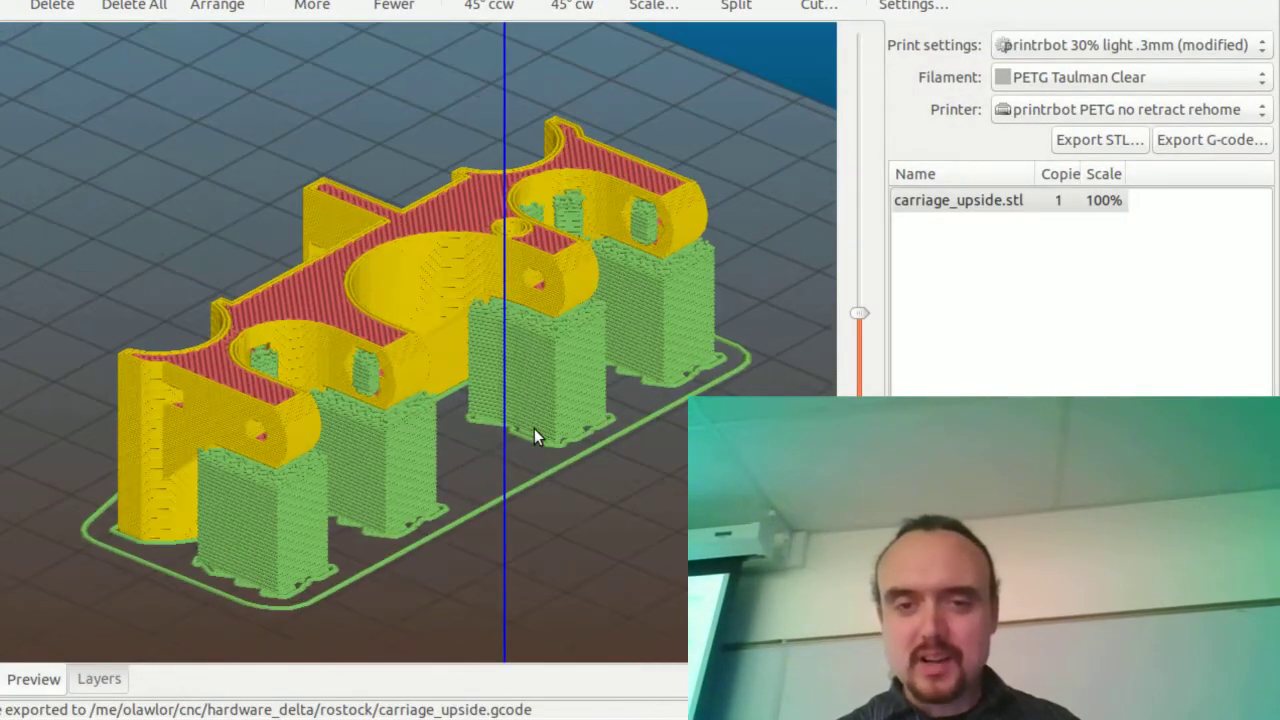
pyautogui.scroll(2, 534, 428)
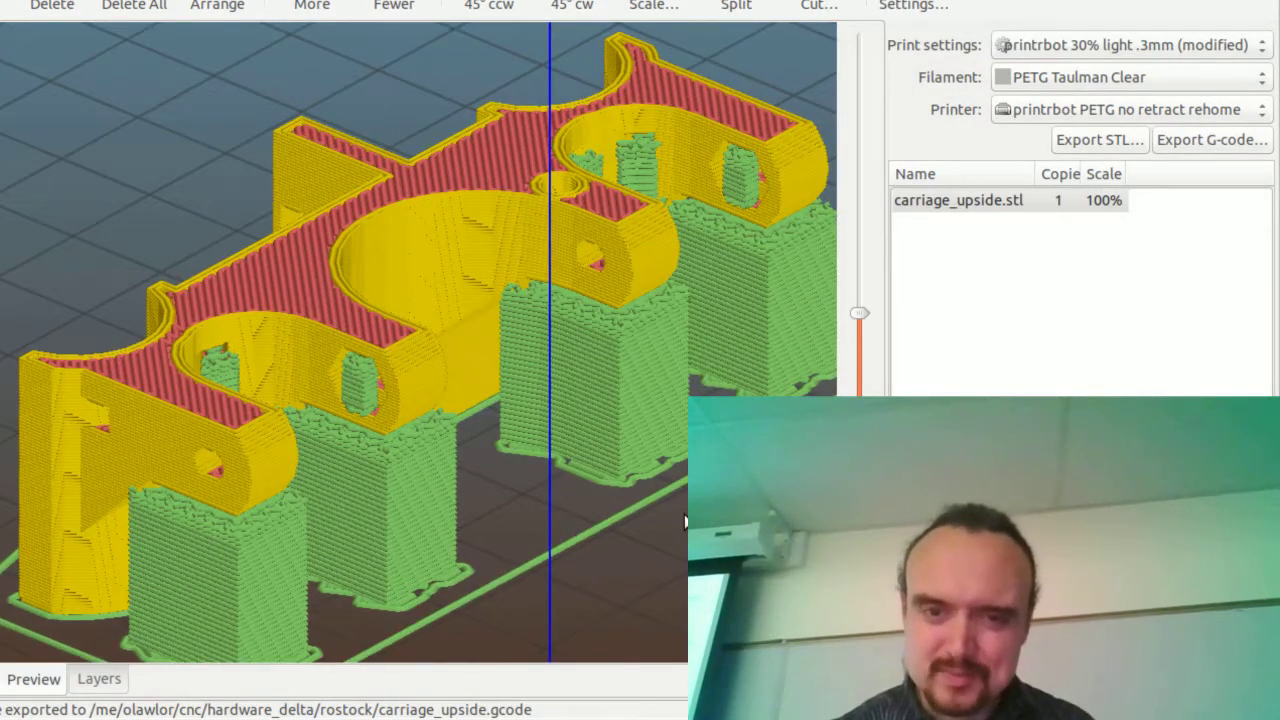
pyautogui.moveTo(684, 516); pyautogui.dragTo(862, 339)
pyautogui.scroll(3, 646, 374)
pyautogui.scroll(-5, 673, 518)
pyautogui.moveTo(450, 350); pyautogui.dragTo(475, 430)
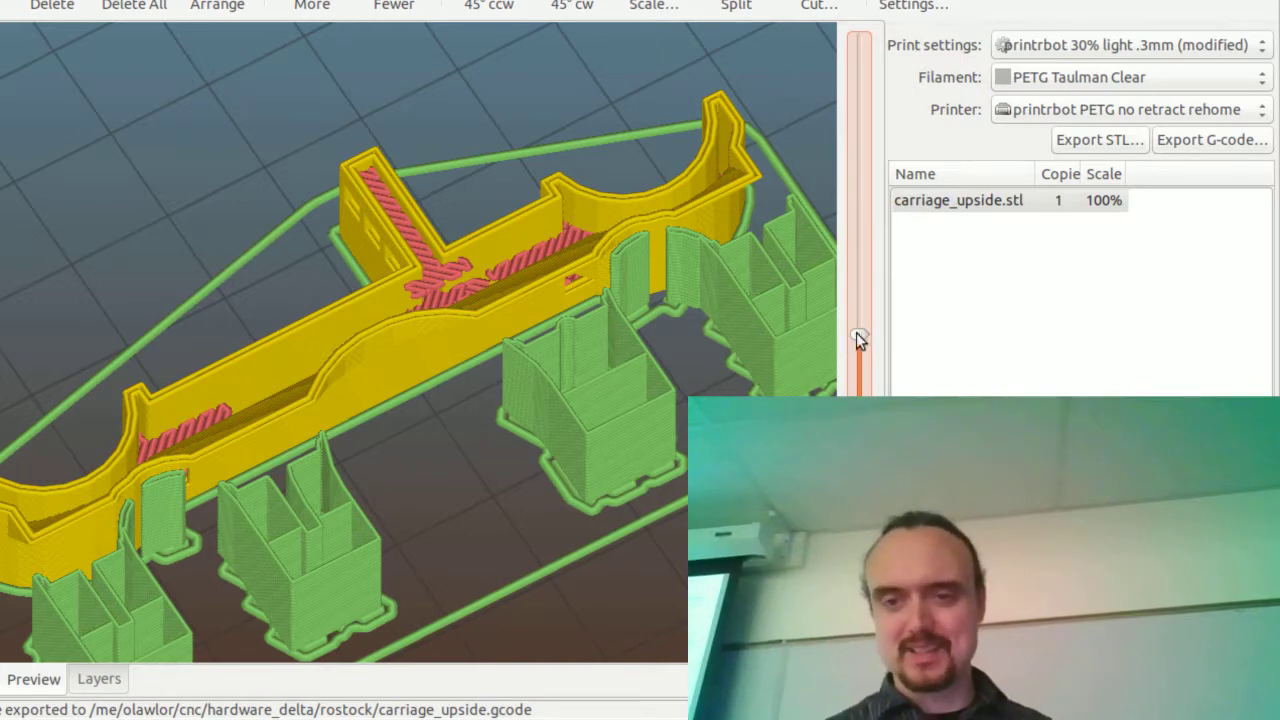
pyautogui.moveTo(858, 333); pyautogui.dragTo(848, 241)
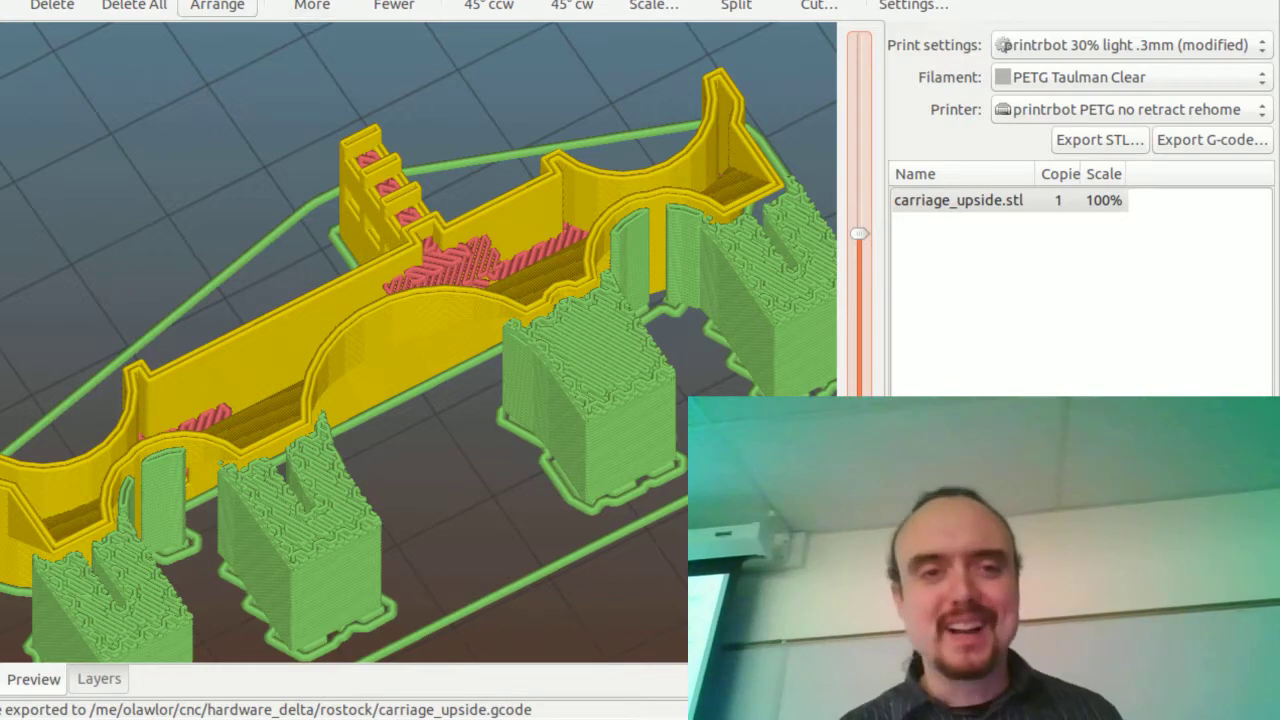
# - Set the support material's contact Z distance to 0.5 mm and re-export the G-code over carriage_upside.gcode
pyautogui.hotkey('ctrl', '2')
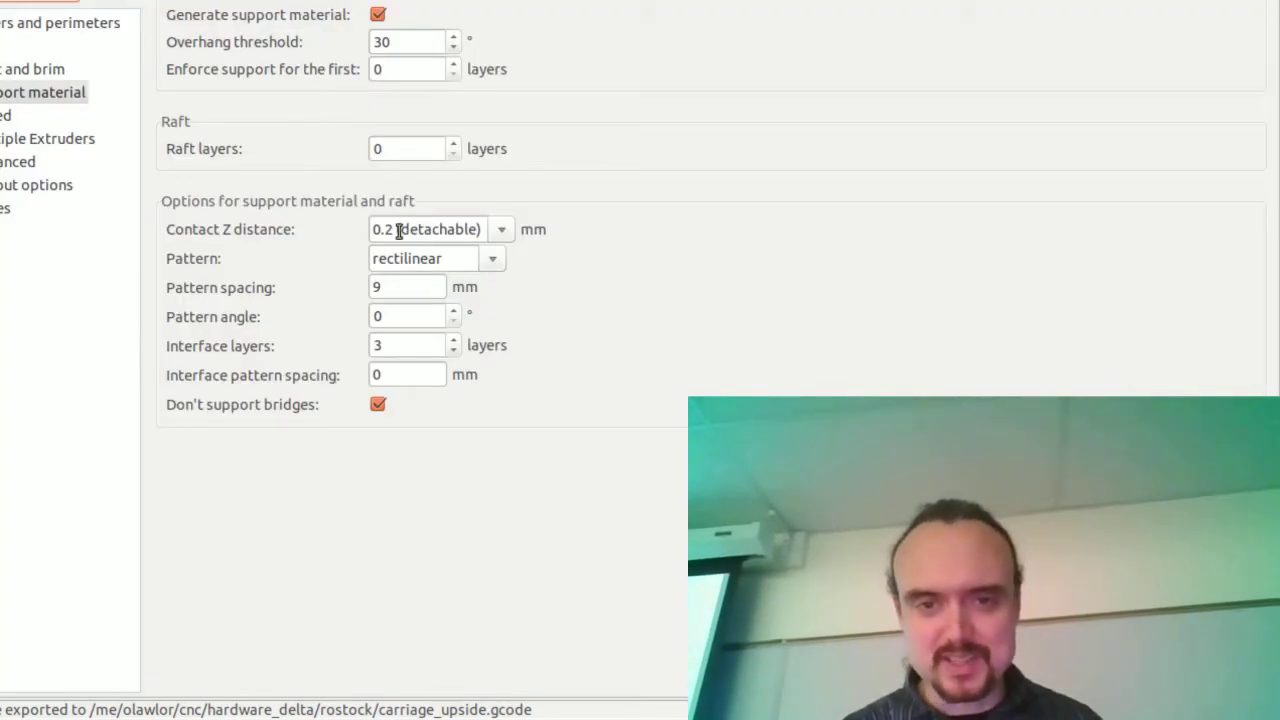
pyautogui.moveTo(391, 231); pyautogui.dragTo(475, 231)
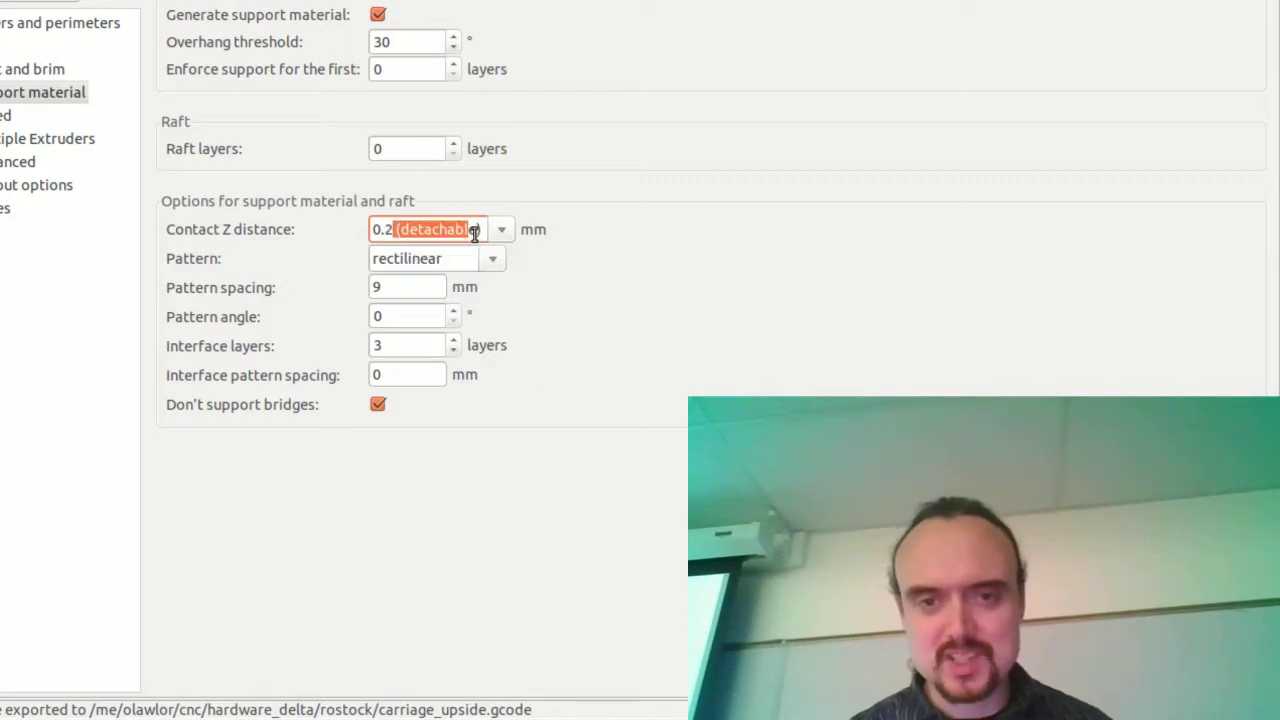
pyautogui.press('BackSpace')
pyautogui.press('BackSpace')
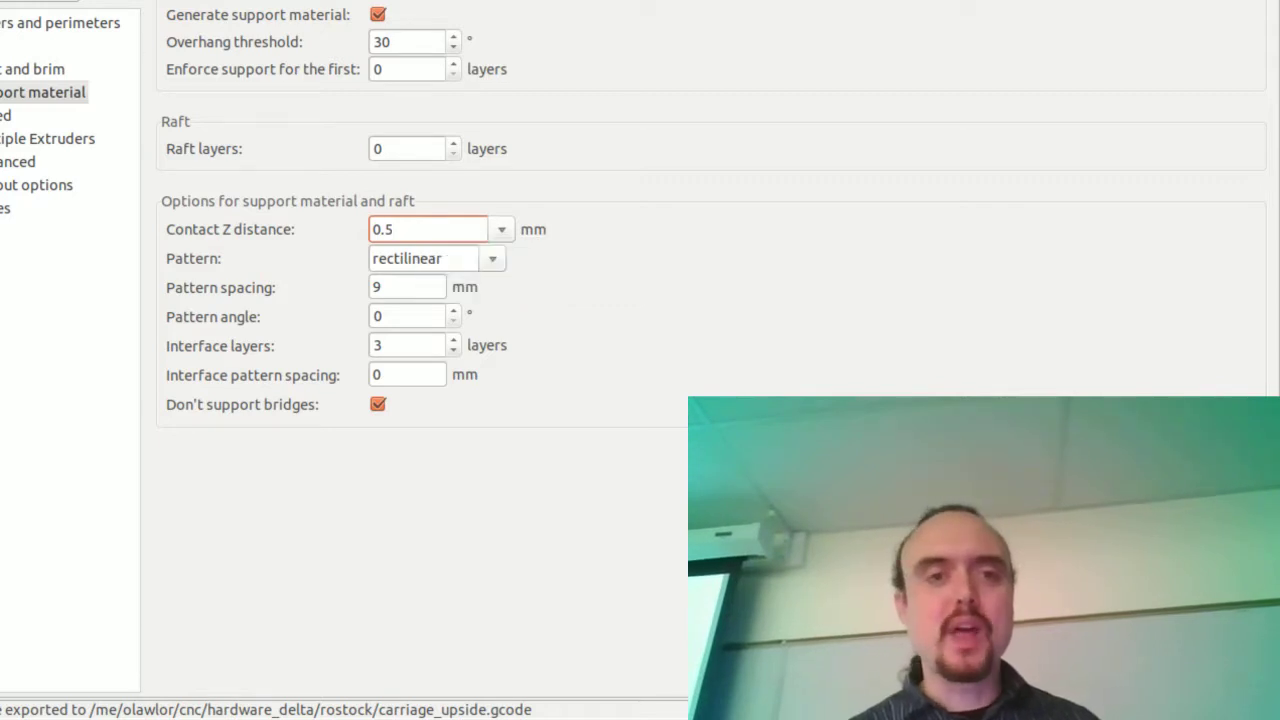
pyautogui.hotkey('ctrl', '1')
pyautogui.click(1212, 139)
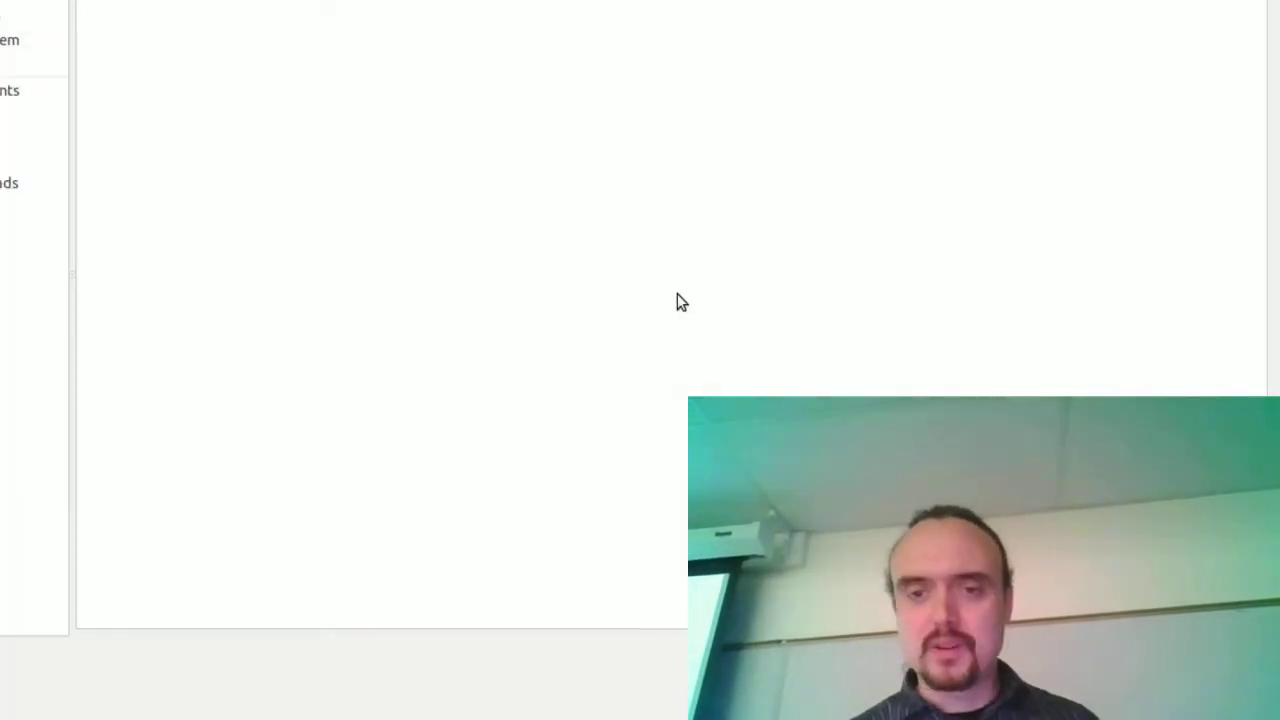
pyautogui.press('Return')
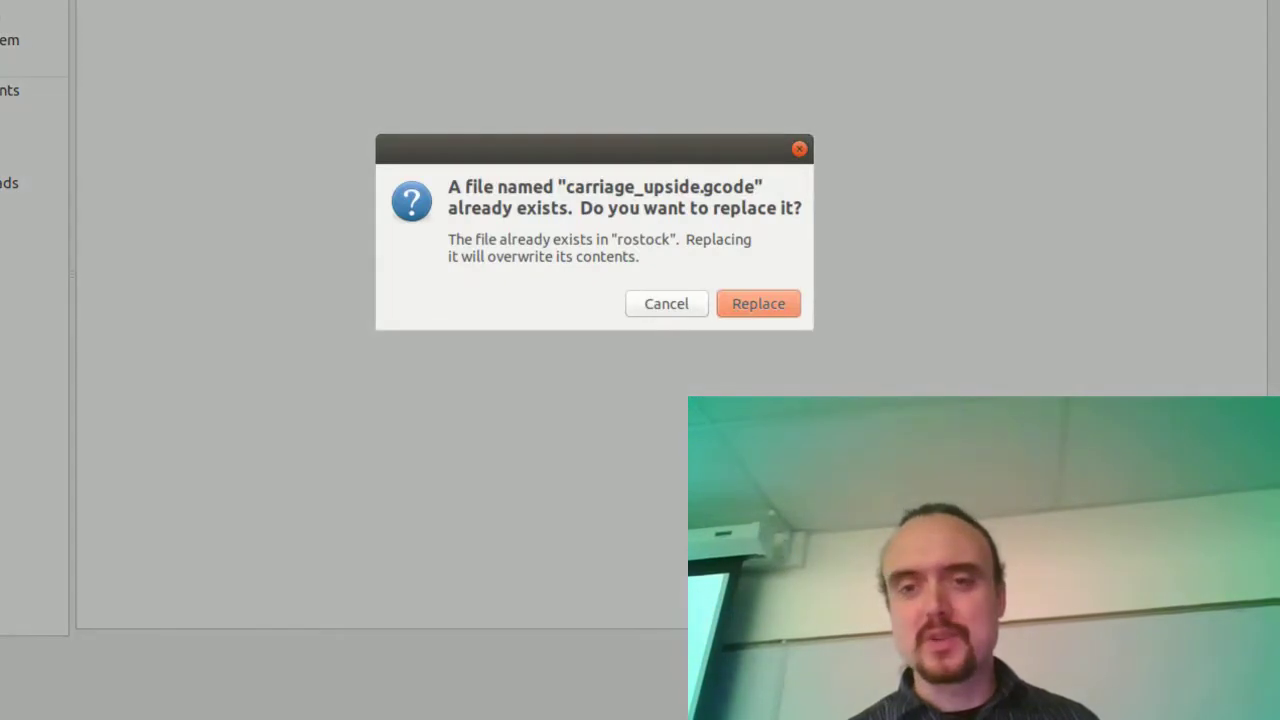
pyautogui.click(762, 304)
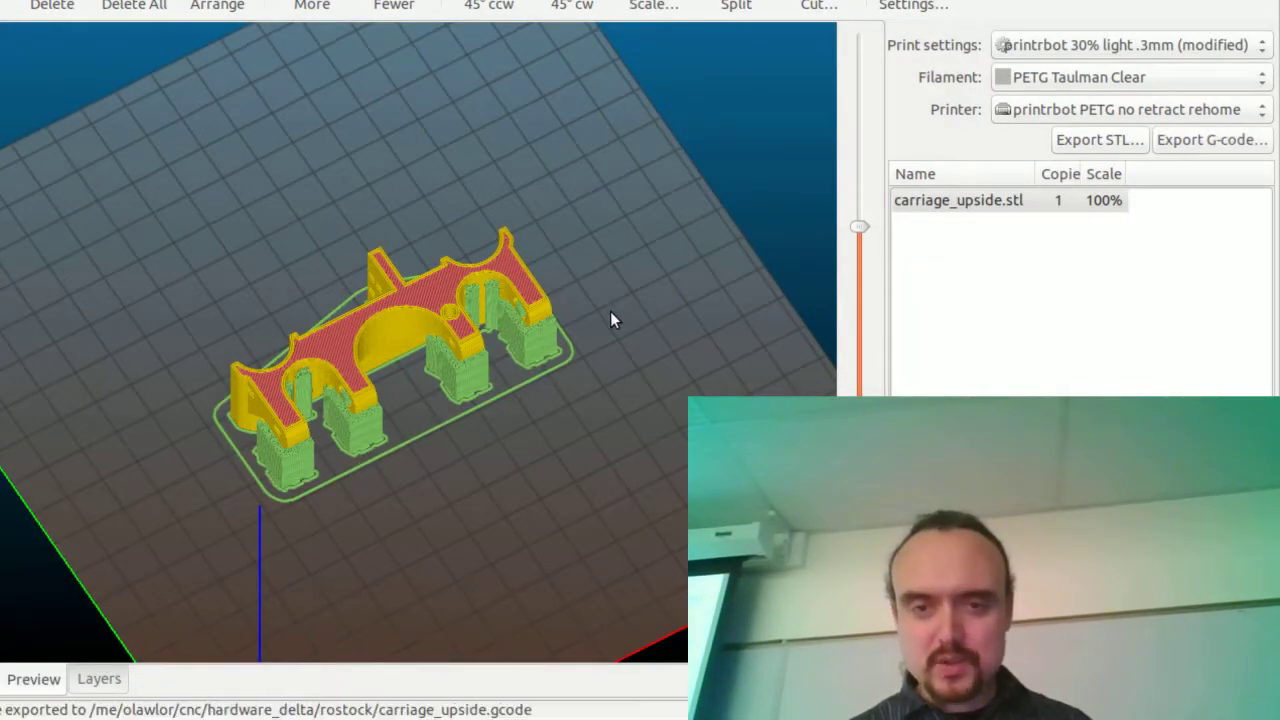
# - Examine the gap between the supports and joint arms side-on, and the supports inside the arm holes and curved pockets
pyautogui.scroll(6, 610, 311)
pyautogui.moveTo(647, 493); pyautogui.dragTo(766, 407)
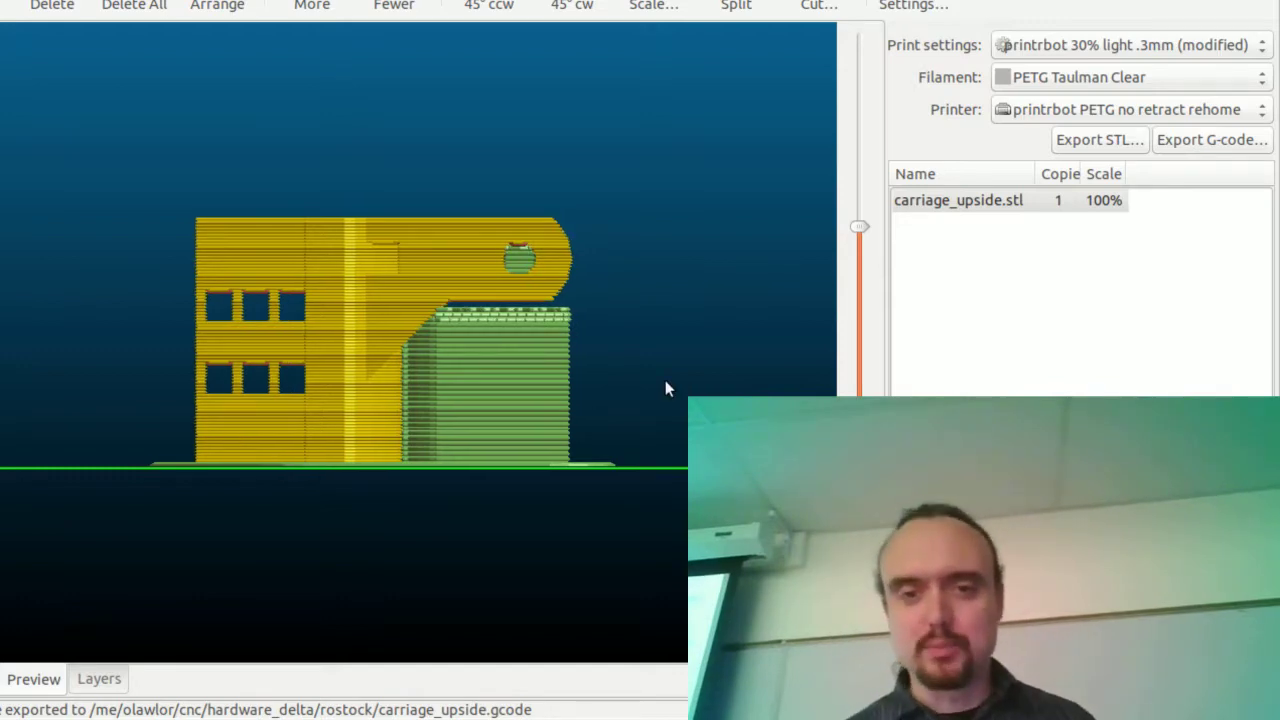
pyautogui.moveTo(663, 386); pyautogui.dragTo(564, 413)
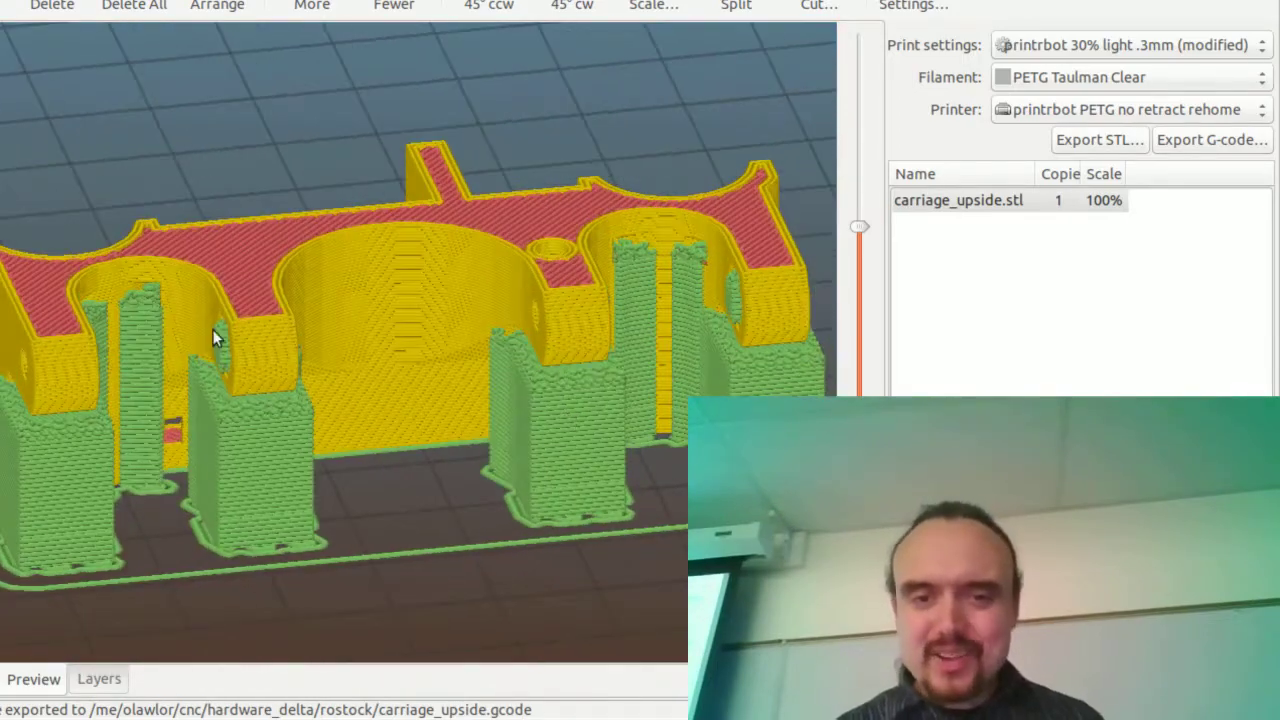
pyautogui.moveTo(225, 343); pyautogui.dragTo(148, 283)
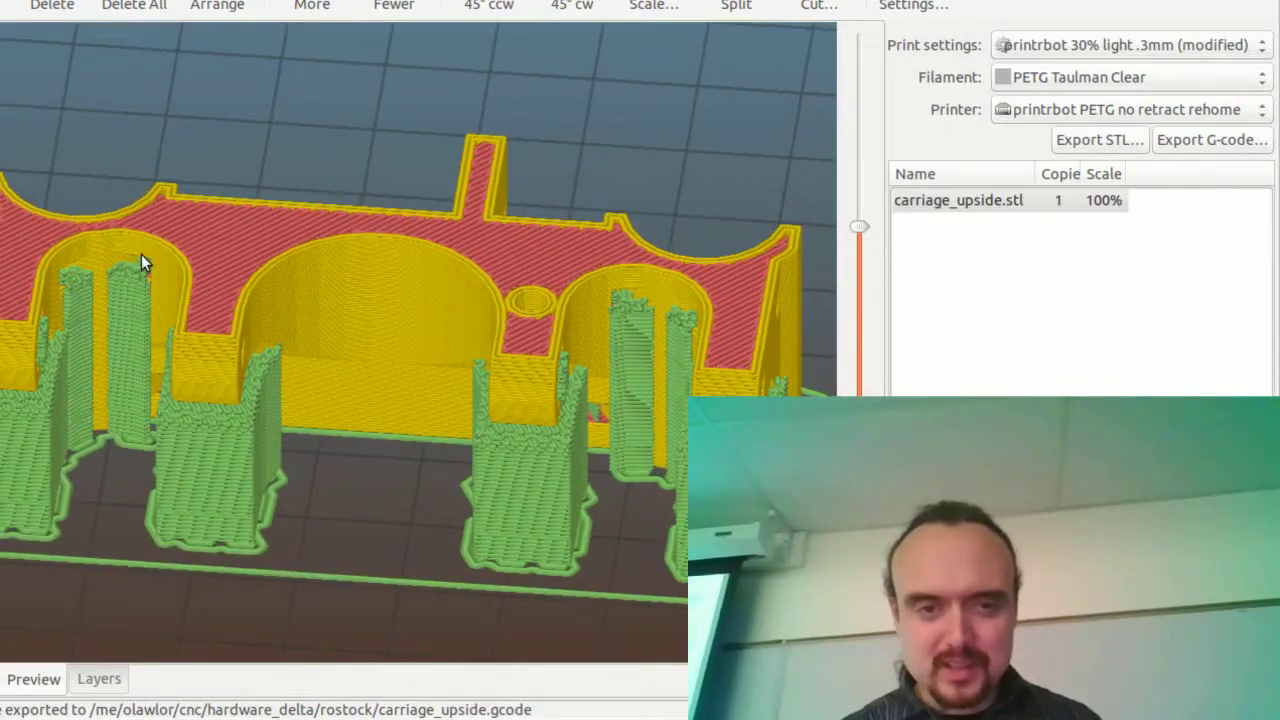
pyautogui.scroll(5, 142, 283)
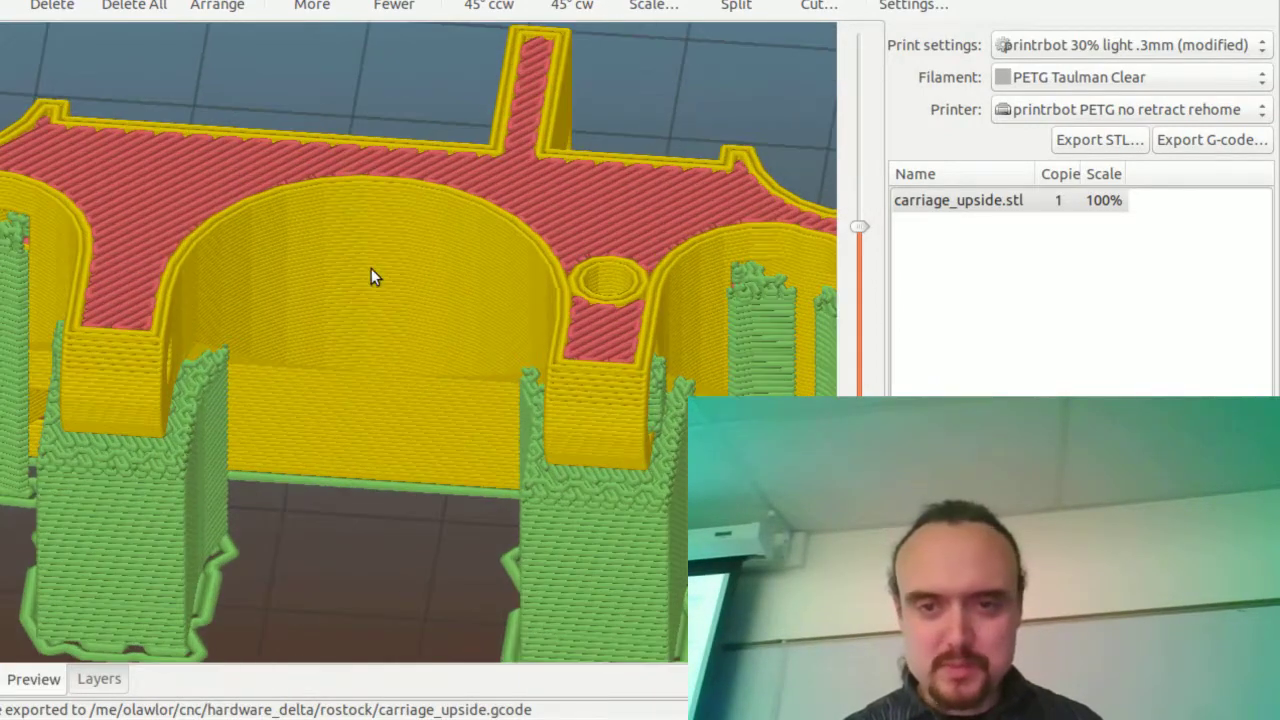
pyautogui.moveTo(834, 258); pyautogui.dragTo(725, 300)
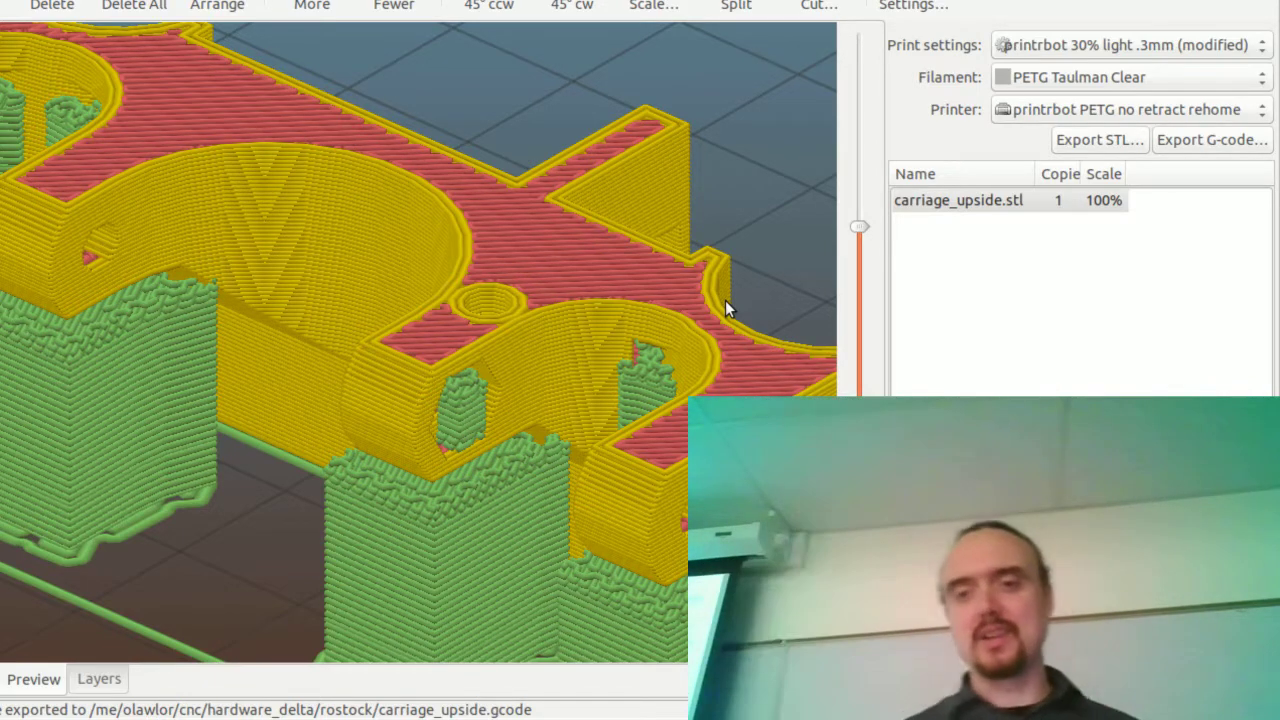
pyautogui.moveTo(725, 300); pyautogui.dragTo(704, 364)
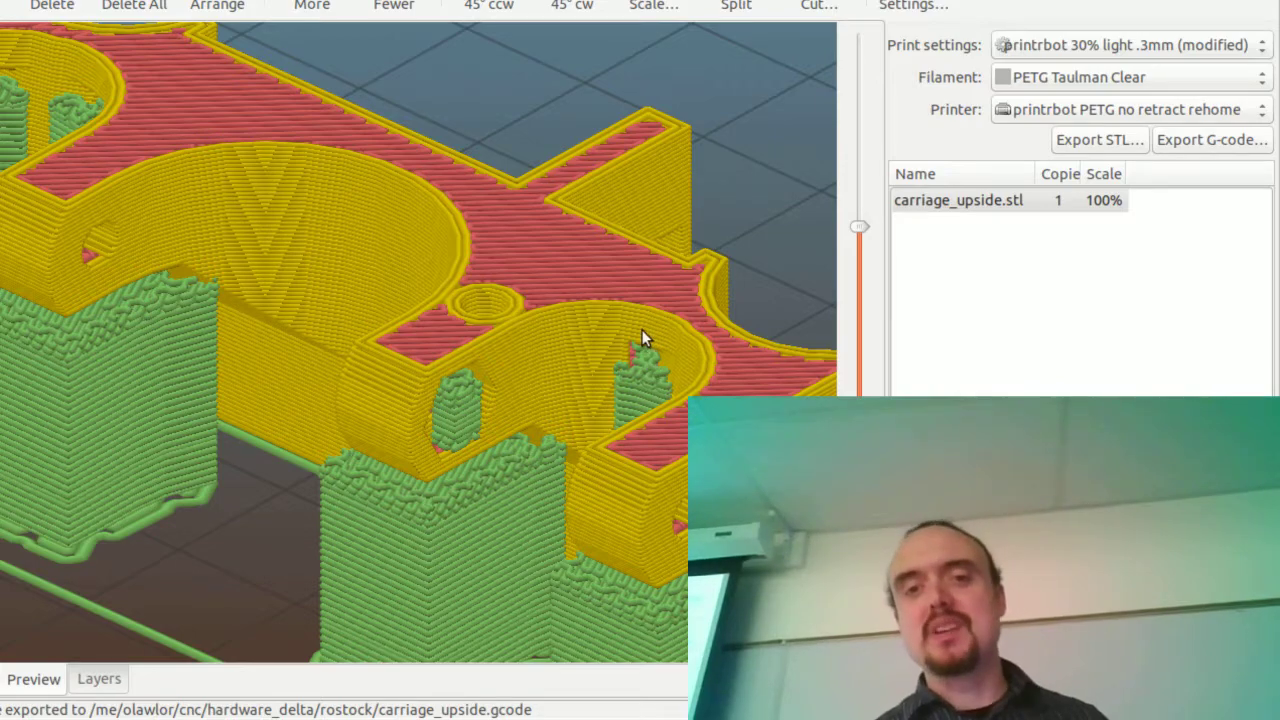
pyautogui.moveTo(474, 438); pyautogui.dragTo(406, 424)
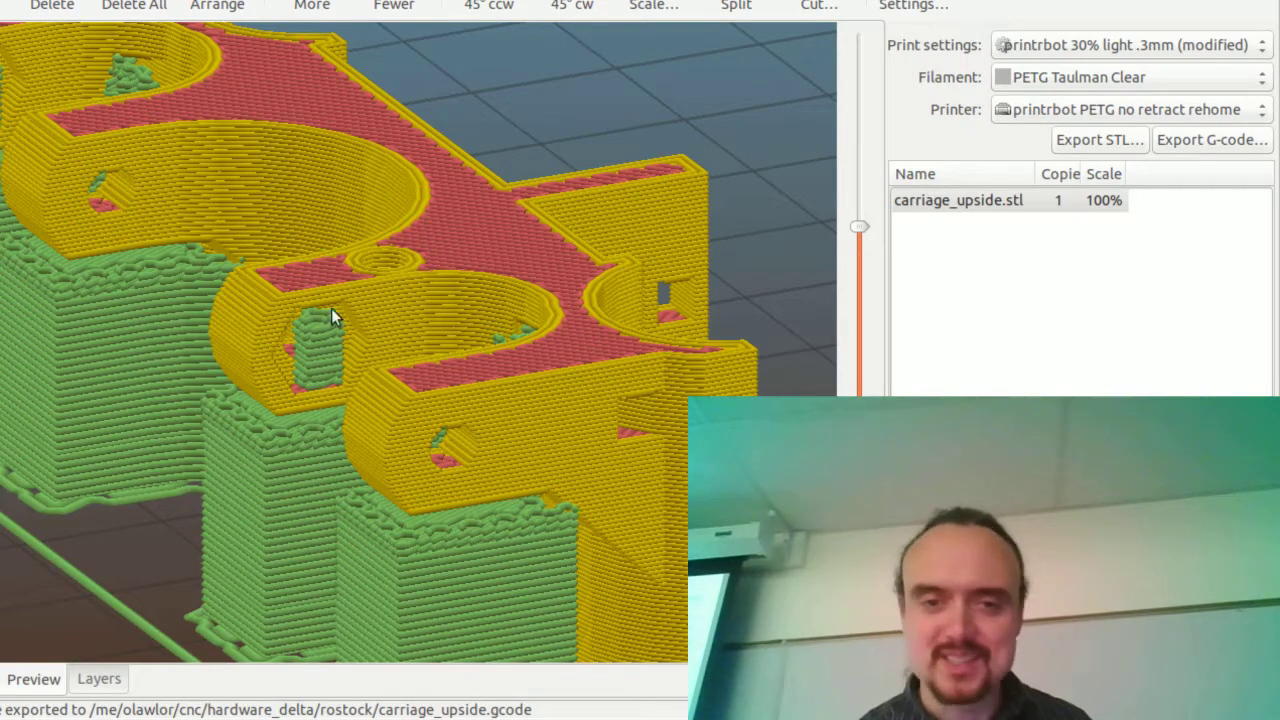
pyautogui.moveTo(347, 321); pyautogui.dragTo(536, 321)
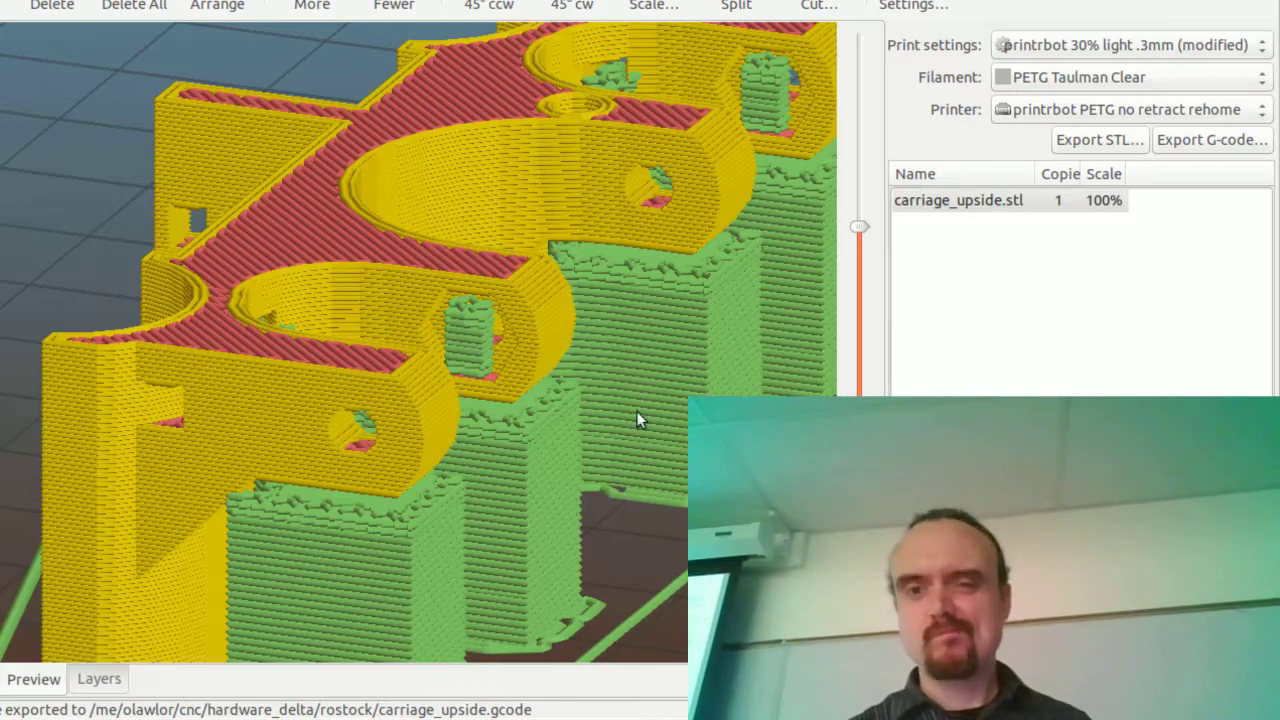
pyautogui.moveTo(636, 411); pyautogui.dragTo(391, 421)
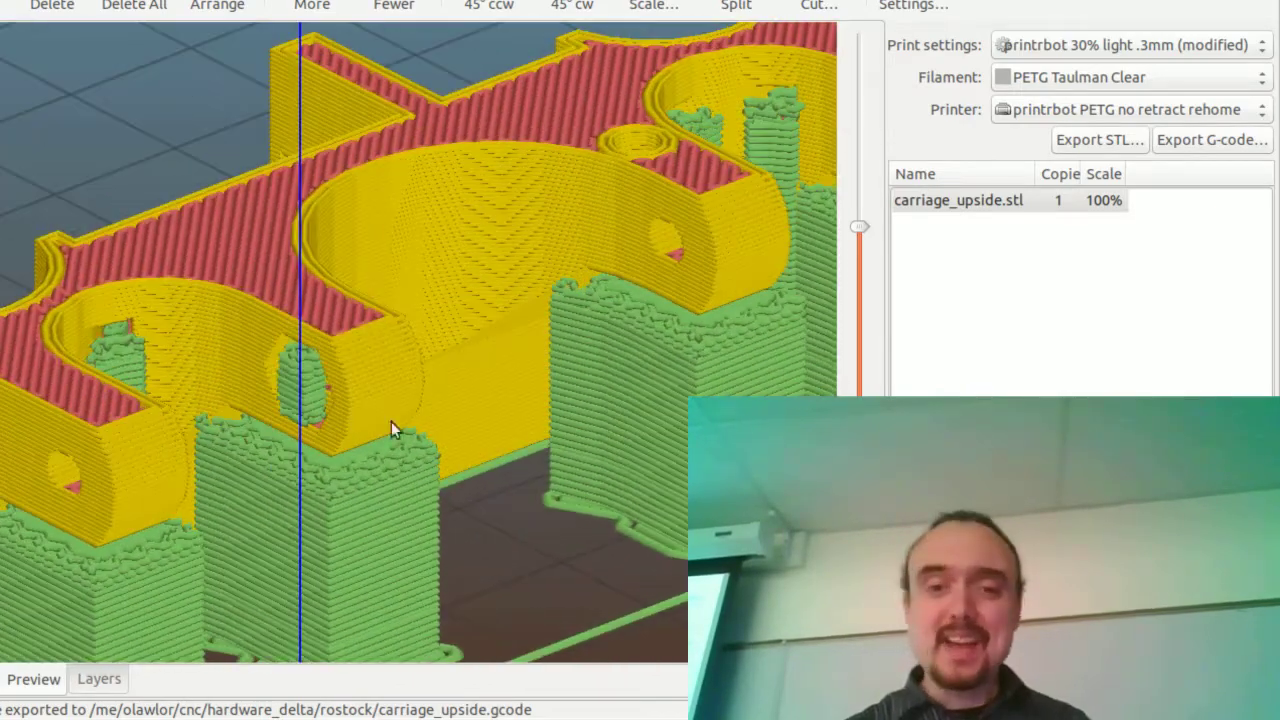
pyautogui.moveTo(274, 406); pyautogui.dragTo(317, 421)
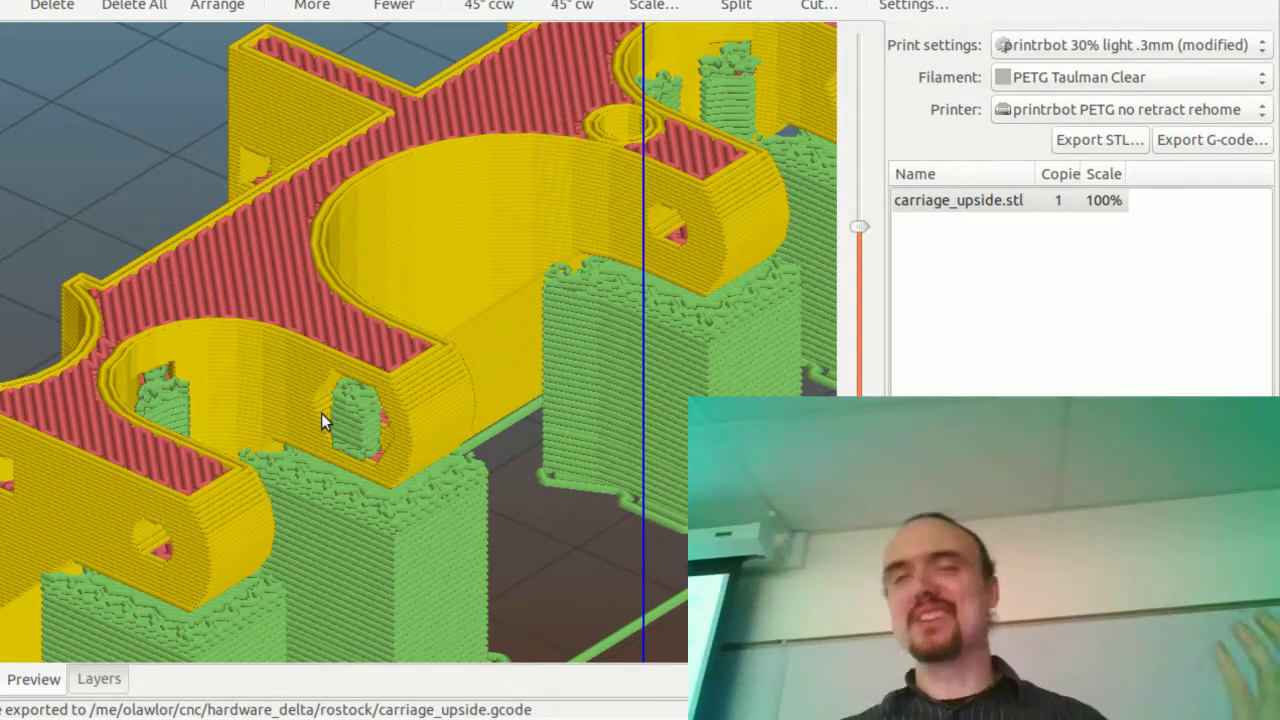
# - Configure the support material with a pattern spacing of 9 mm and a pattern angle of 45°
pyautogui.scroll(-6, 559, 437)
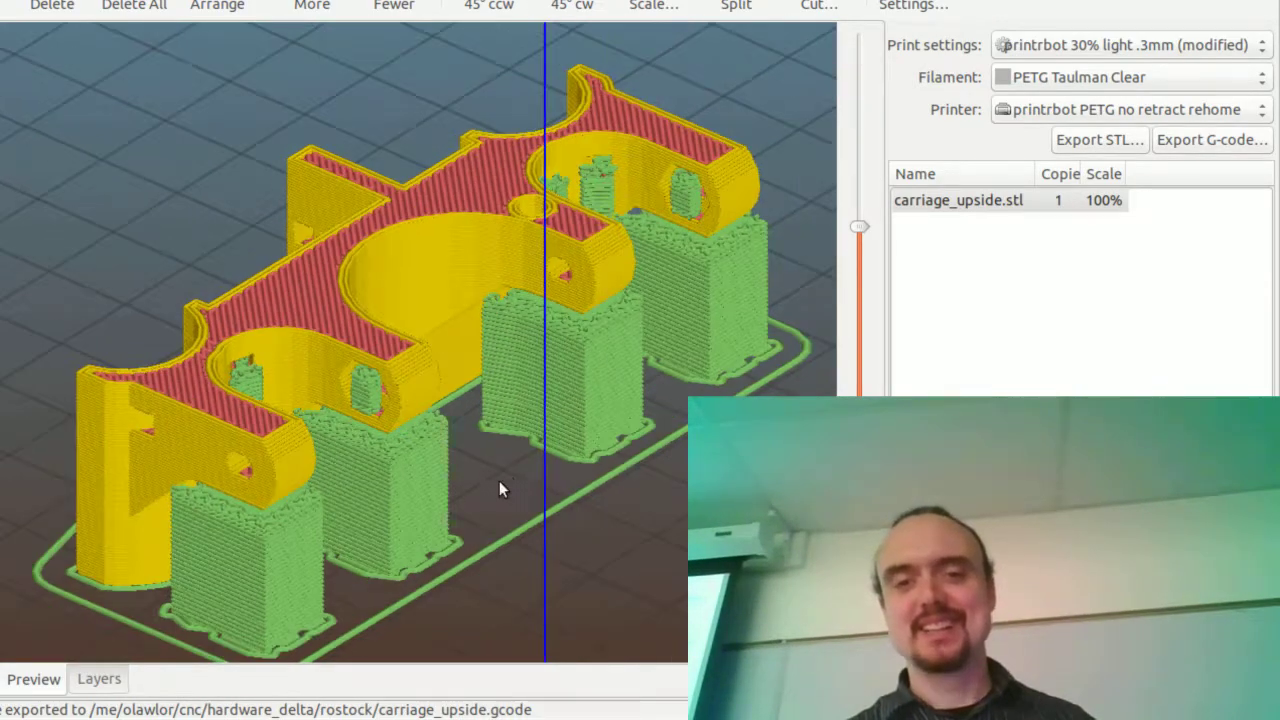
pyautogui.moveTo(490, 498); pyautogui.dragTo(591, 298)
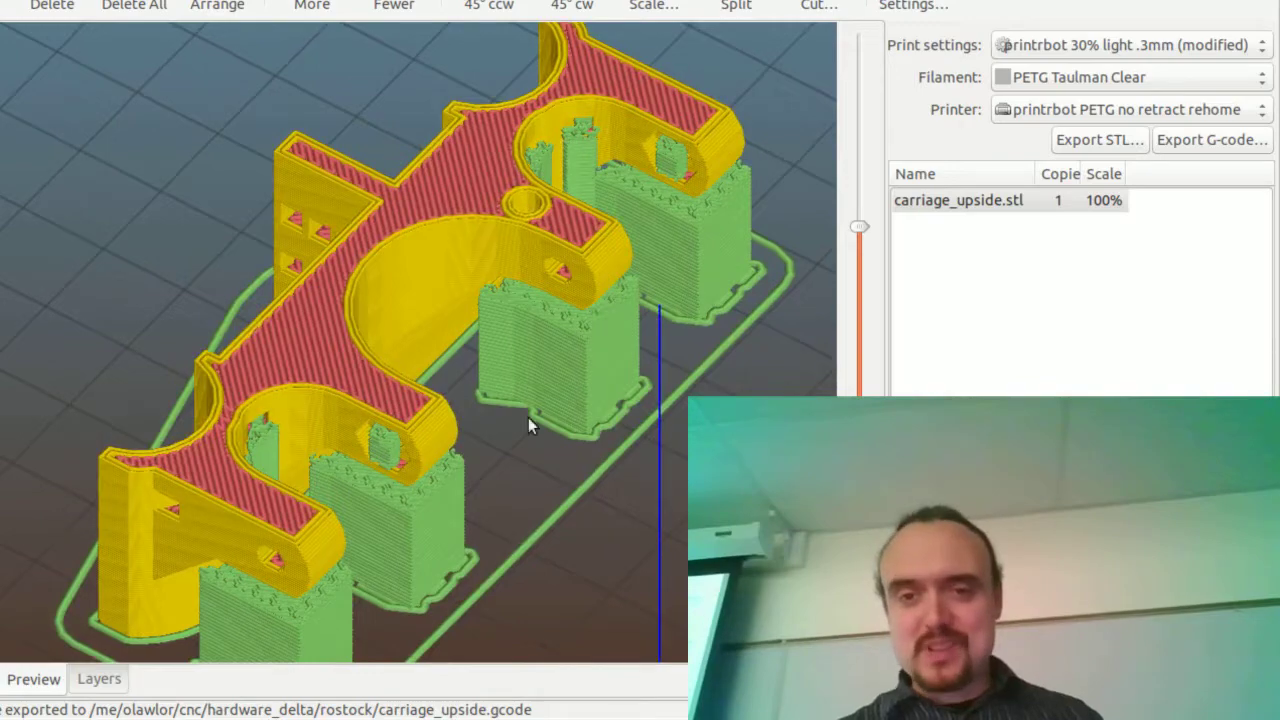
pyautogui.moveTo(528, 417); pyautogui.dragTo(358, 362)
pyautogui.click(12, 1)
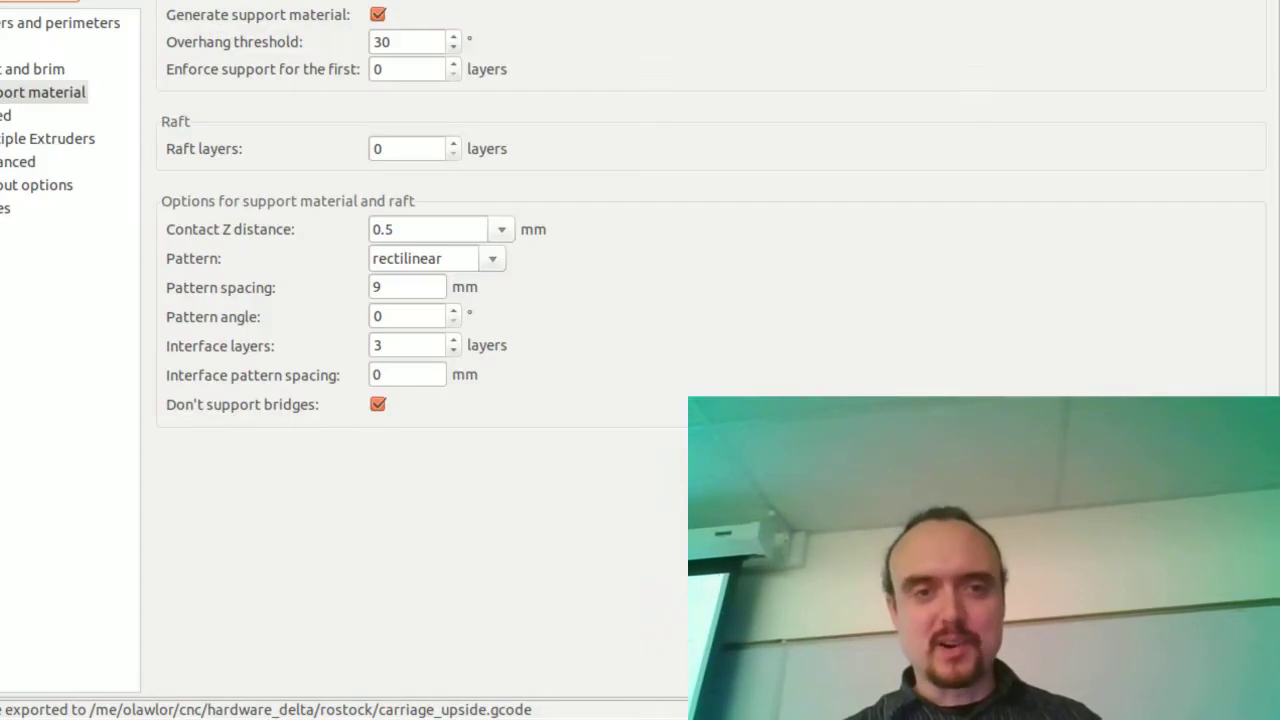
pyautogui.click(376, 288)
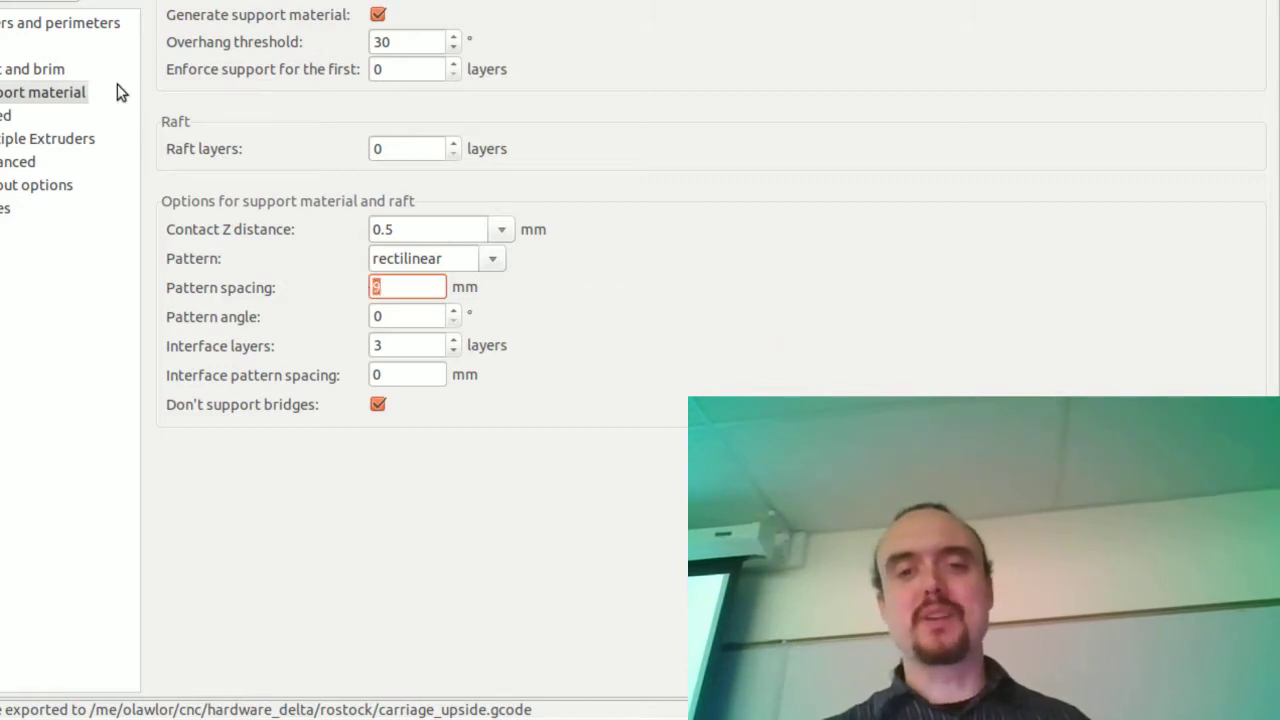
pyautogui.write('9')
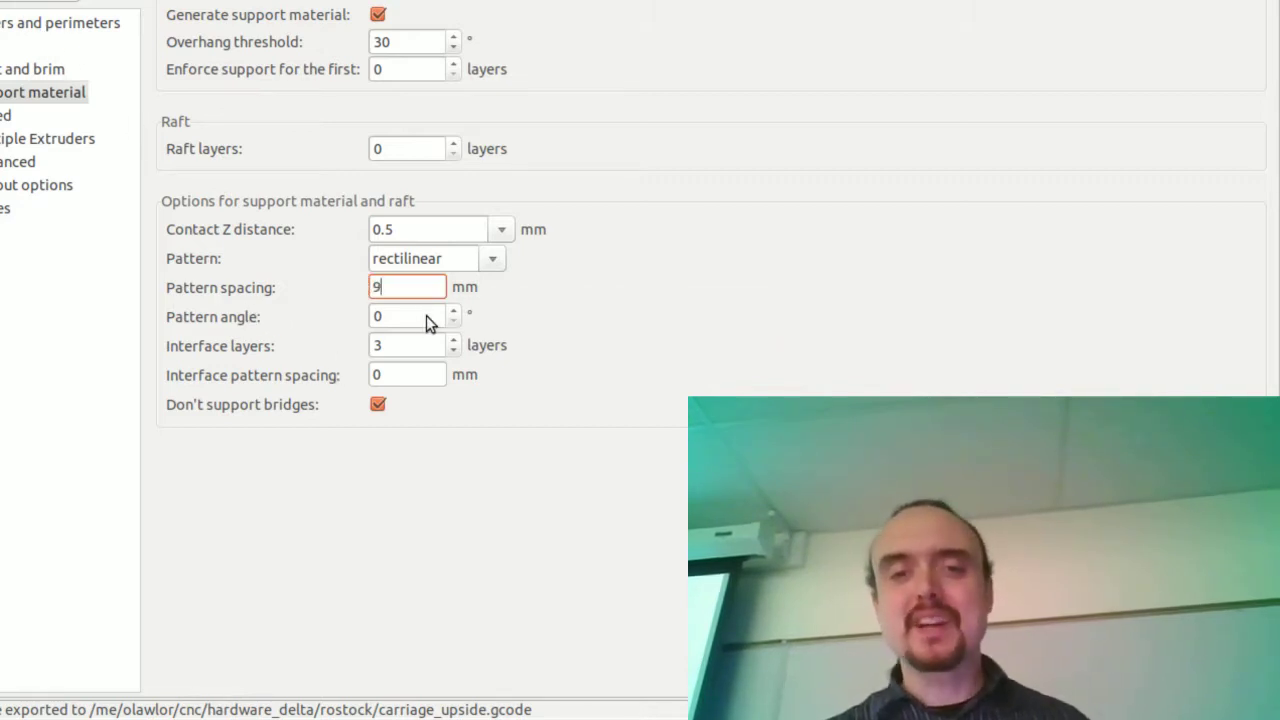
pyautogui.doubleClick(371, 318)
pyautogui.write('4')
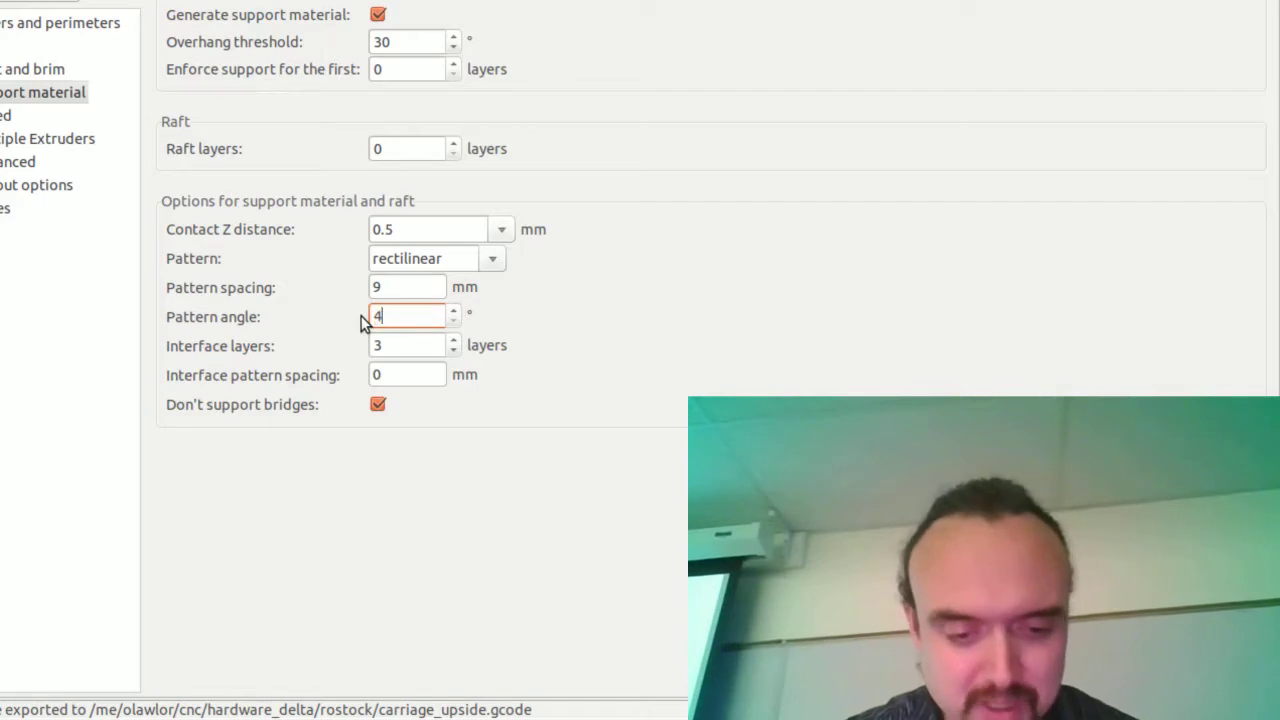
pyautogui.write('5')
pyautogui.click(414, 352)
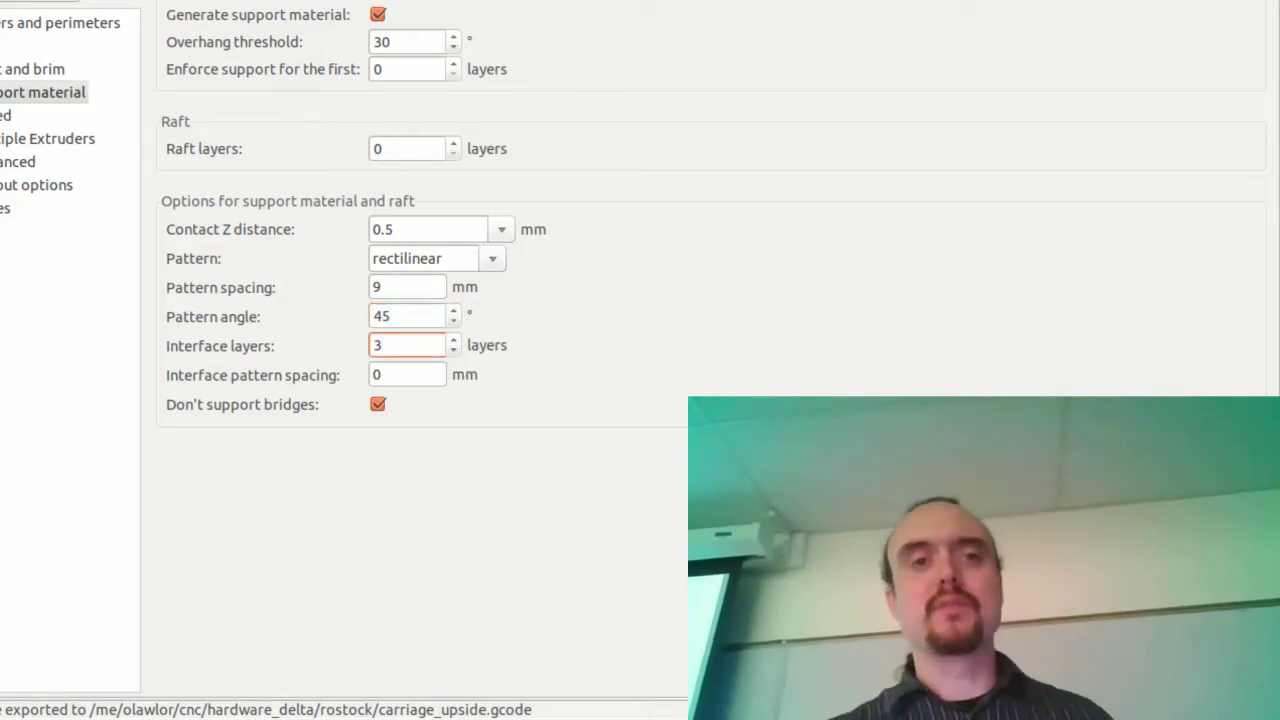
# - Export the flipped carriage's G-code with the angled support pattern, replacing the existing carriage_upside.gcode
pyautogui.hotkey('ctrl', '1')
pyautogui.moveTo(520, 332); pyautogui.dragTo(551, 378)
pyautogui.scroll(5, 551, 378)
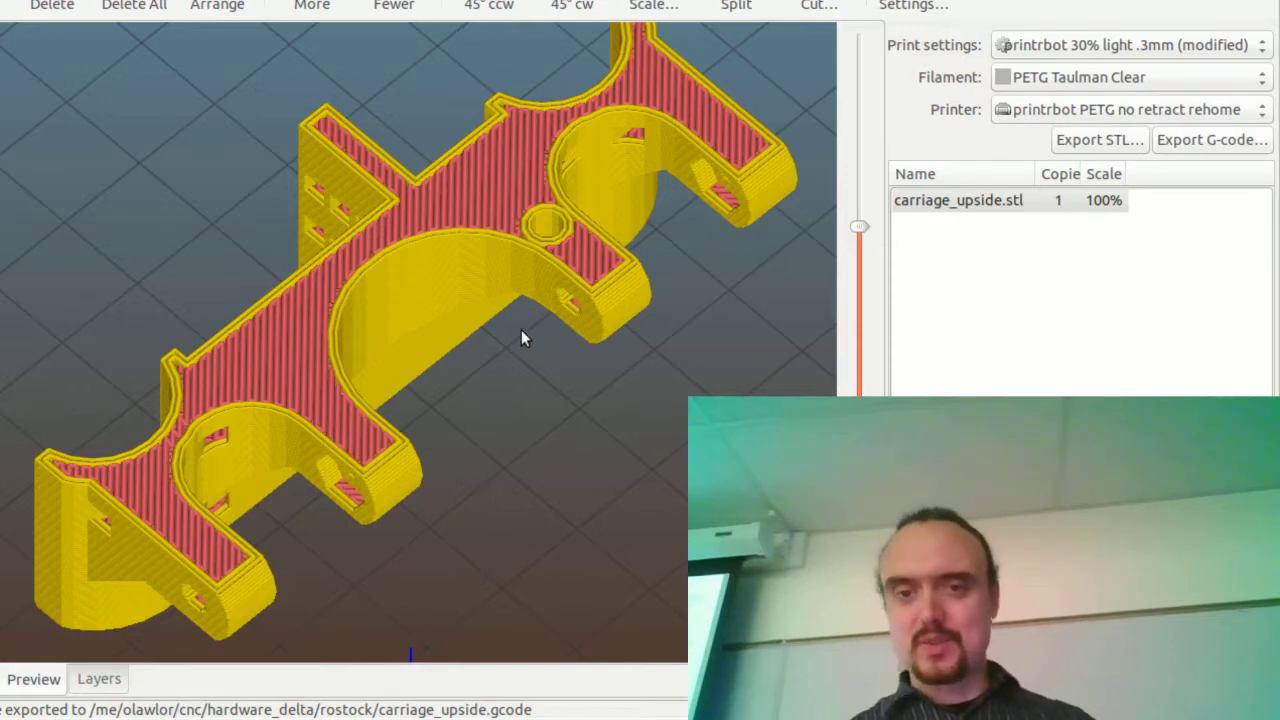
pyautogui.click(1245, 142)
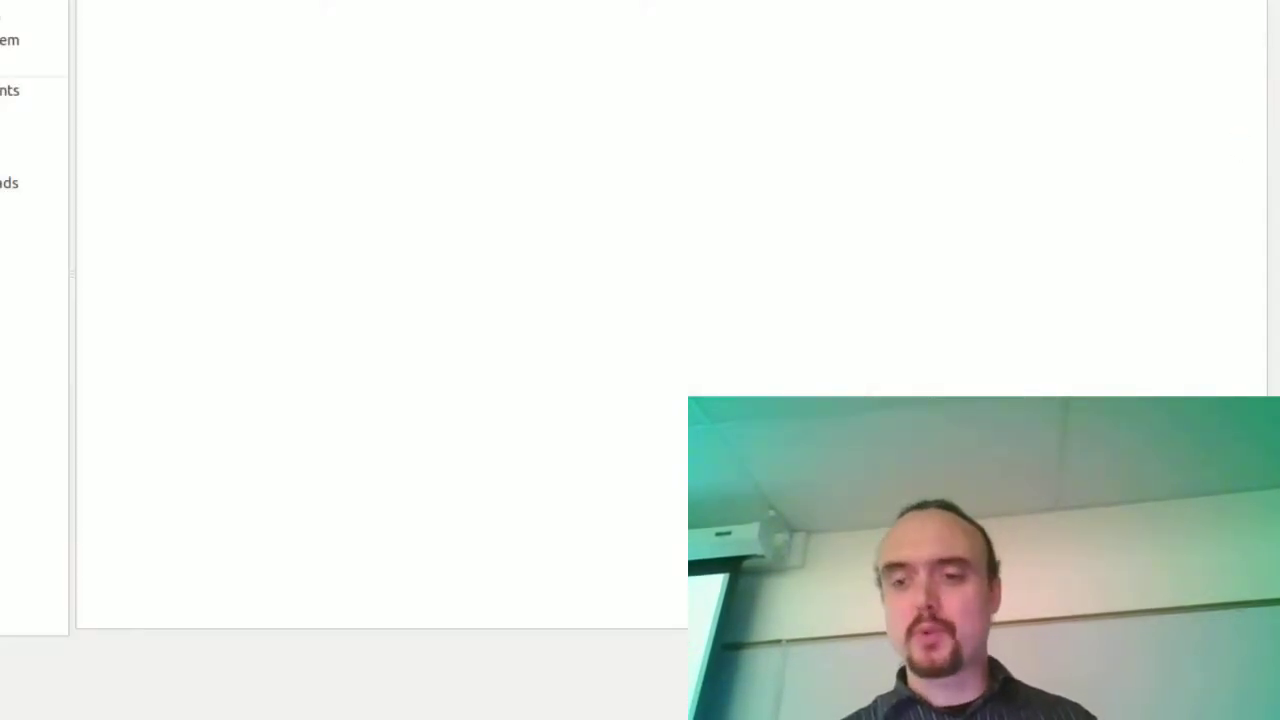
pyautogui.press('Return')
pyautogui.click(758, 304)
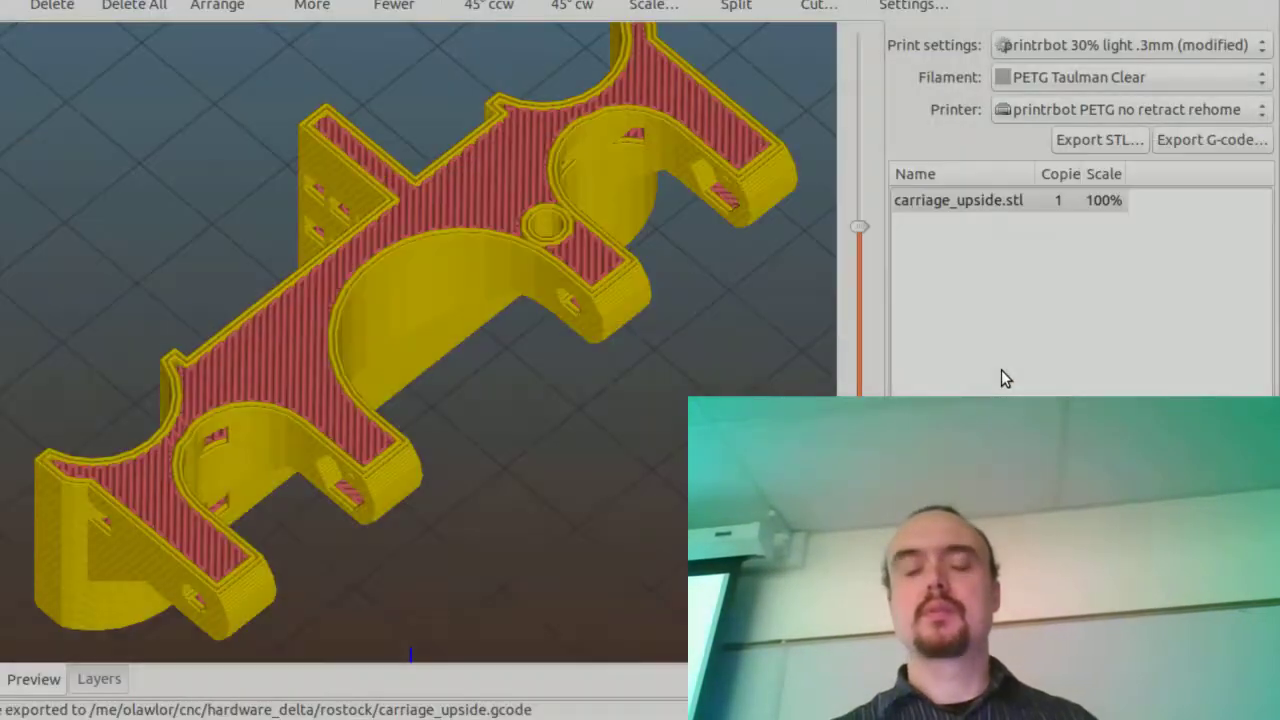
# - Examine the diagonal walls inside the supports at lower layers and the interface layers beneath the joint arms
pyautogui.scroll(-5, 690, 385)
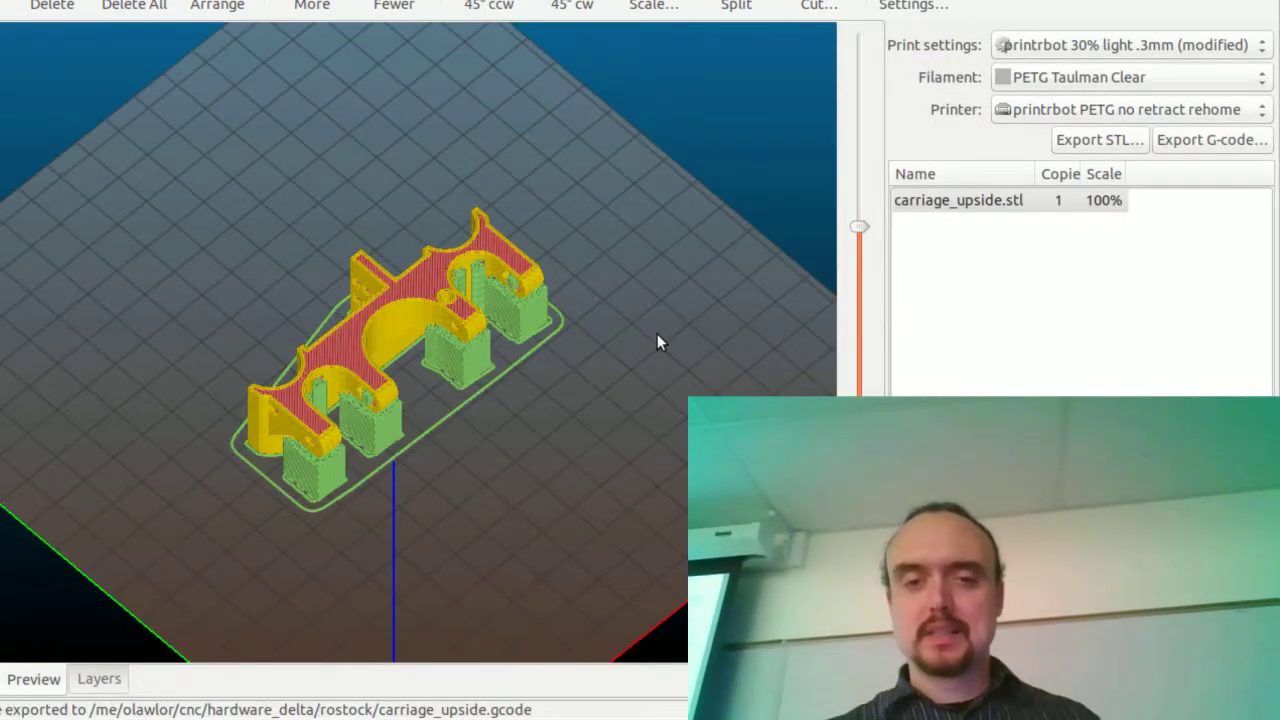
pyautogui.scroll(5, 657, 343)
pyautogui.click(857, 218)
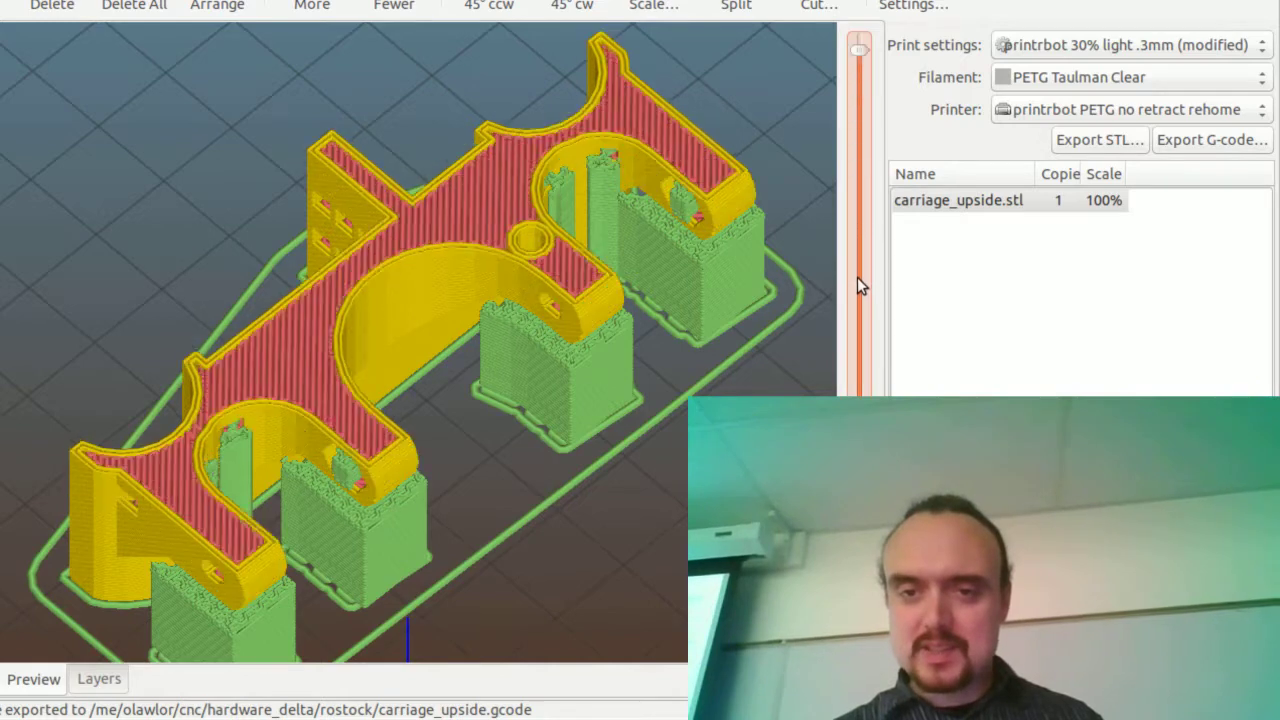
pyautogui.moveTo(861, 47); pyautogui.dragTo(412, 330)
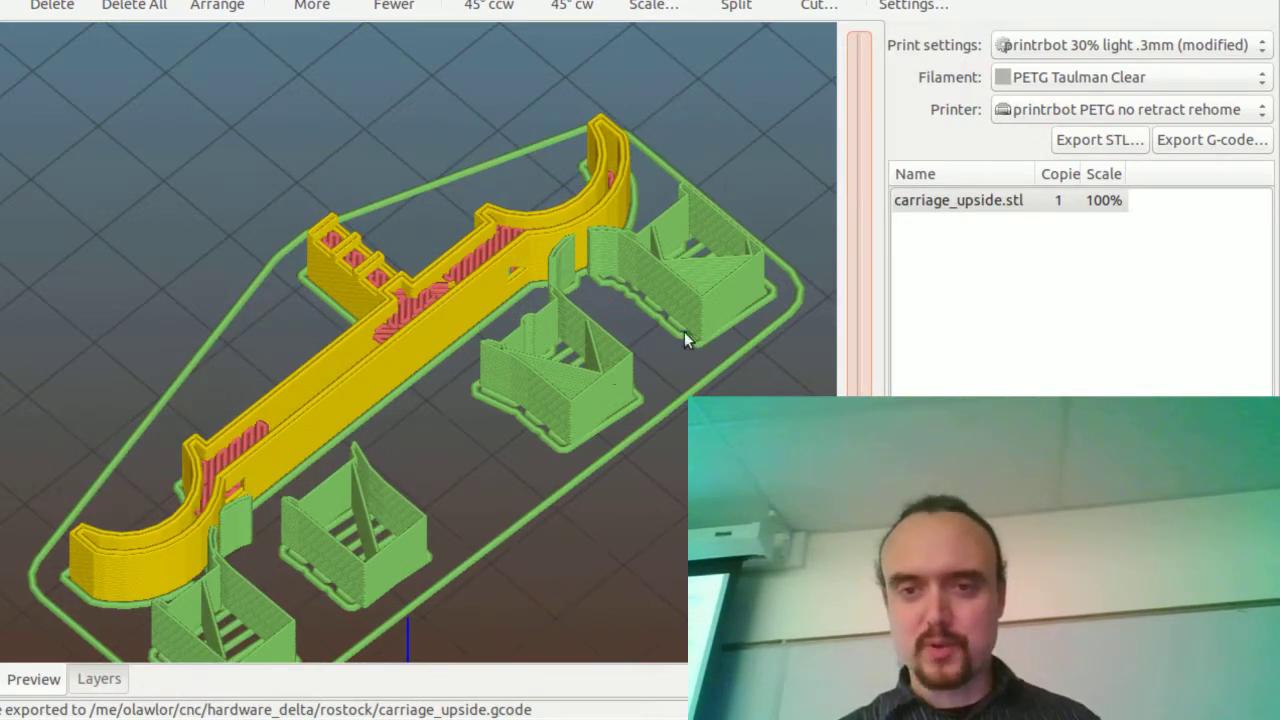
pyautogui.moveTo(686, 418); pyautogui.dragTo(447, 461)
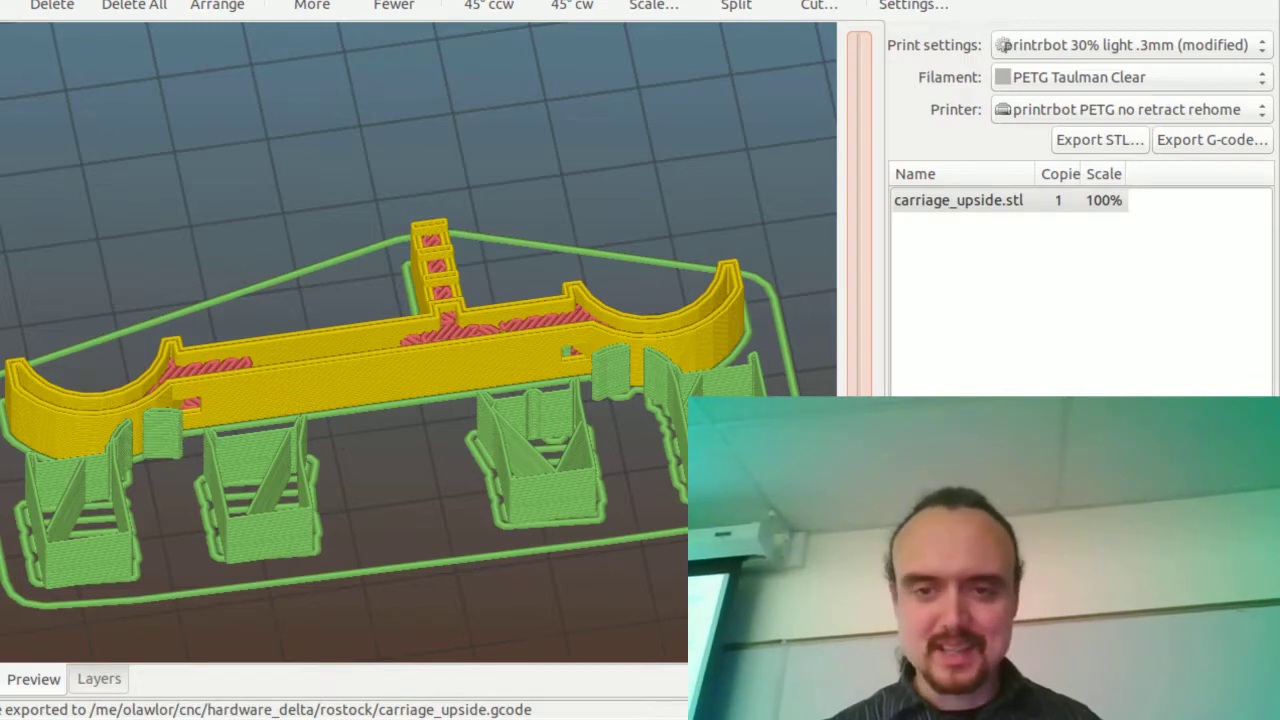
pyautogui.moveTo(860, 395); pyautogui.dragTo(837, 231)
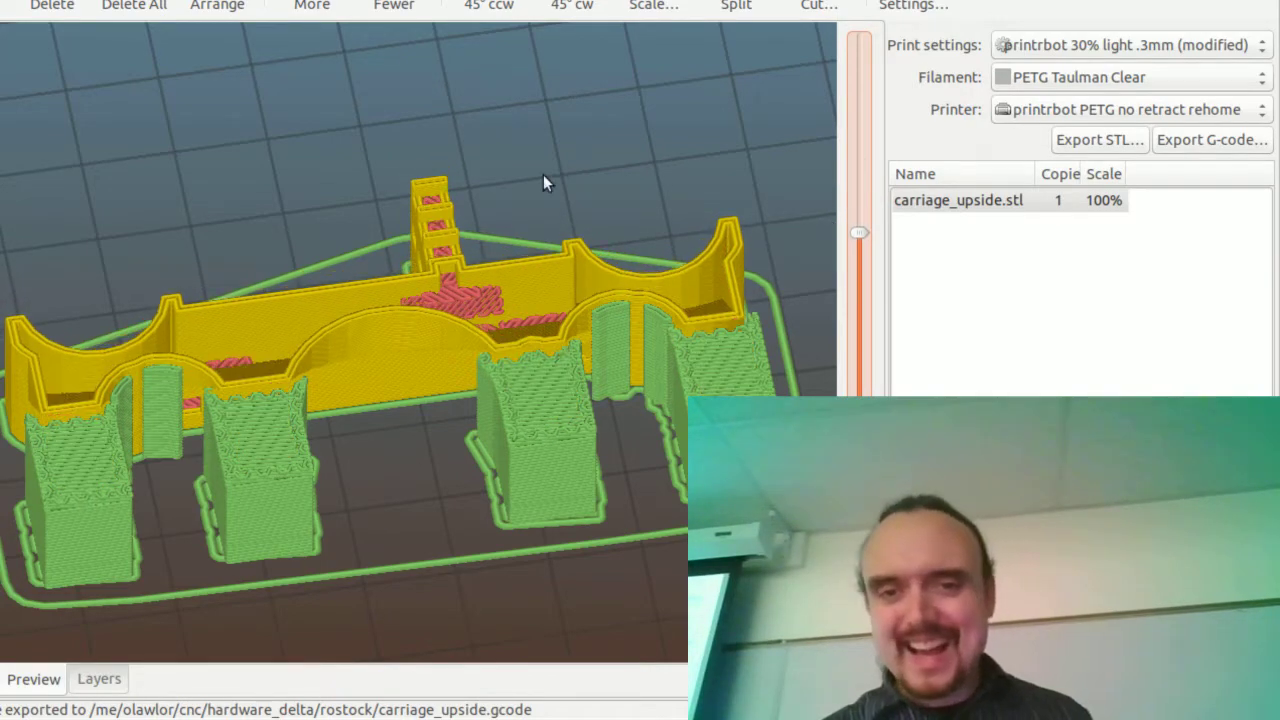
pyautogui.moveTo(546, 180); pyautogui.dragTo(610, 150)
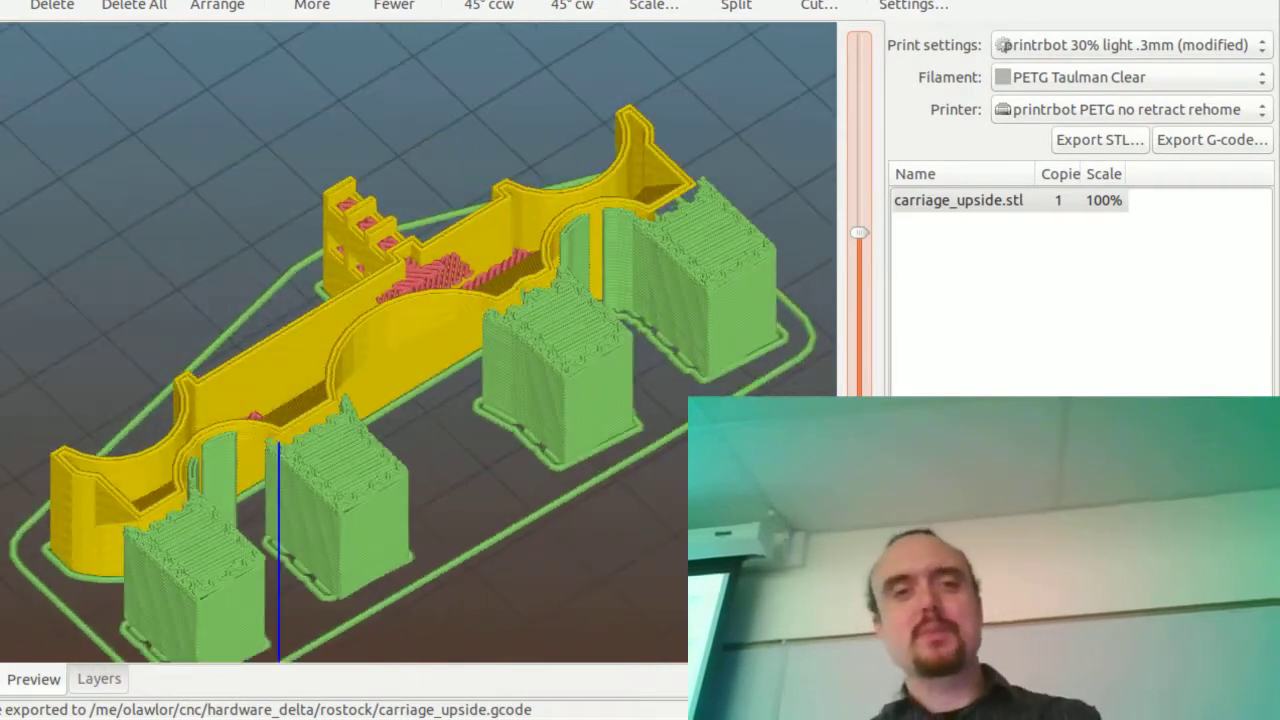
# - Set the infill's fill density to 30% and re-export the G-code over carriage_upside.gcode
pyautogui.click(70, 3)
pyautogui.click(30, 46)
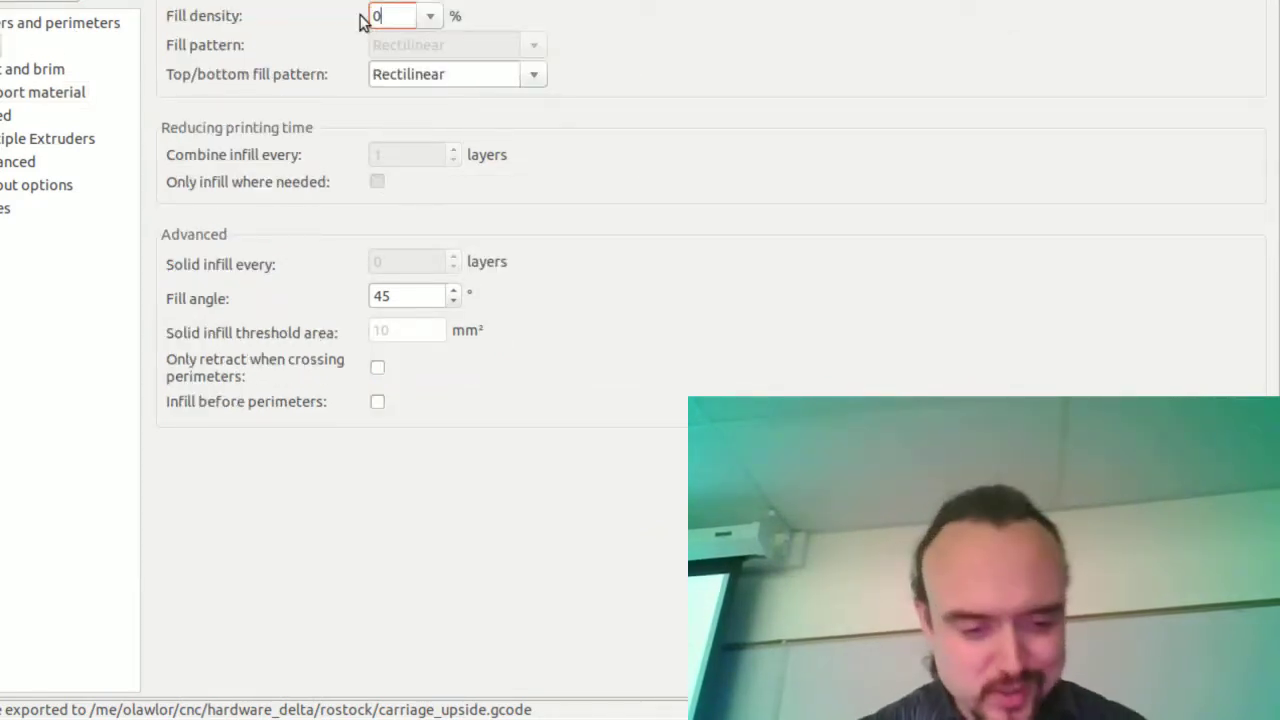
pyautogui.write('30')
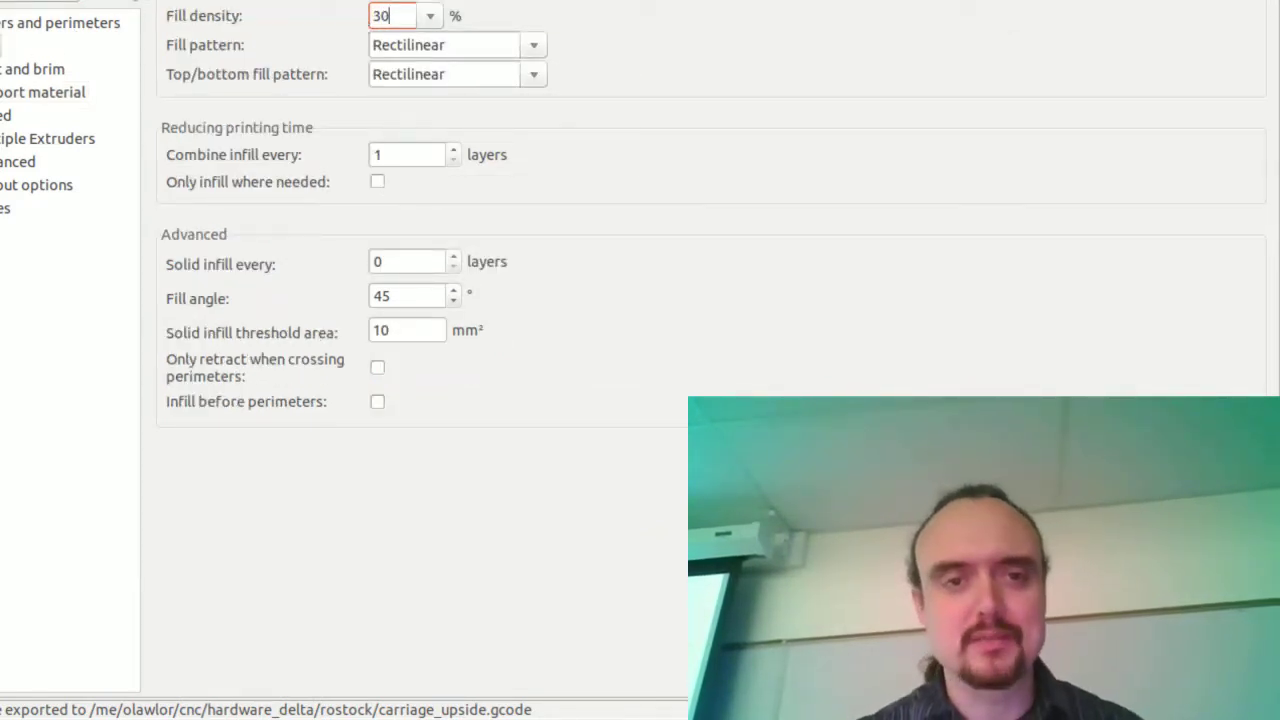
pyautogui.click(20, 3)
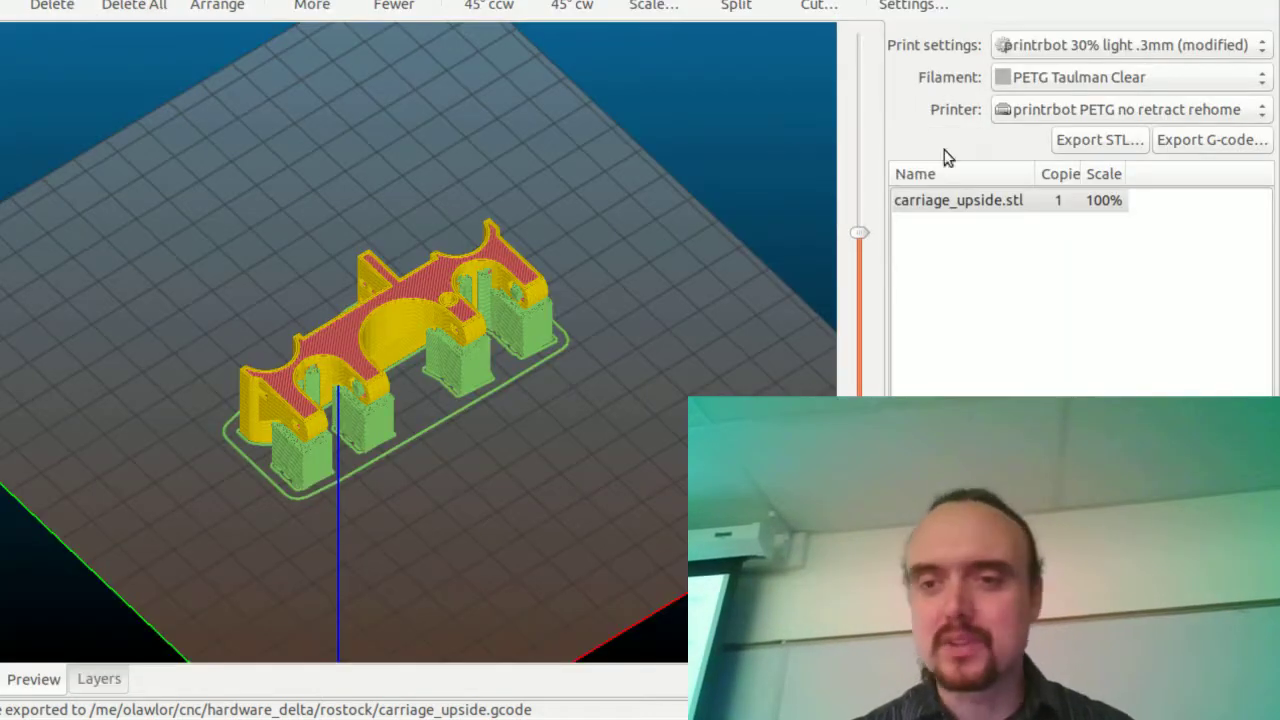
pyautogui.click(1206, 146)
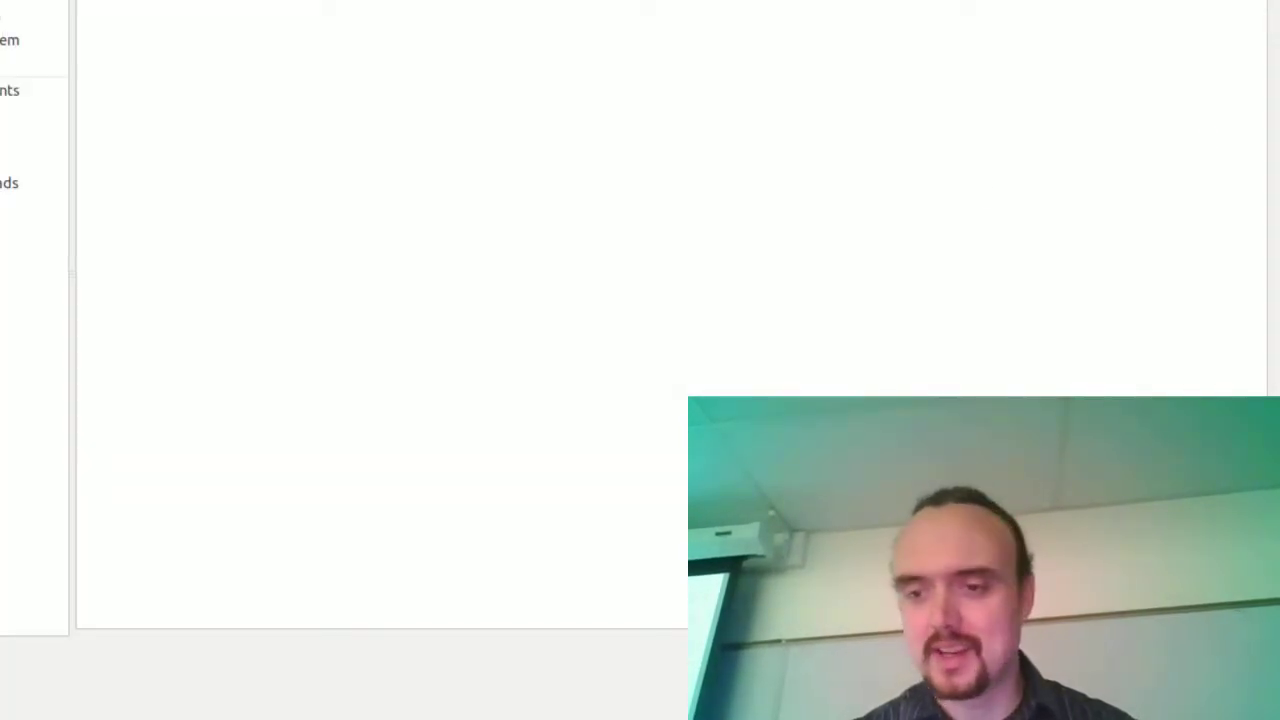
pyautogui.press('Return')
pyautogui.click(739, 302)
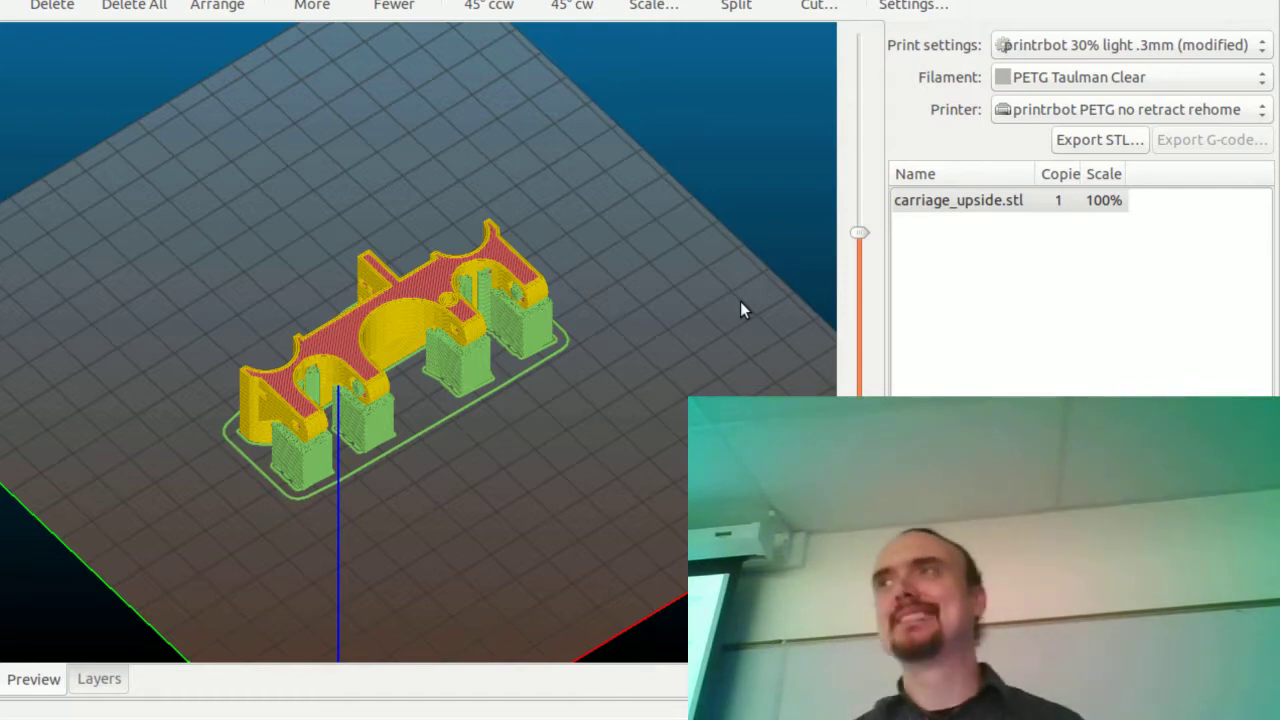
# - Inspect the rectilinear infill inside the carriage body at a mid-height layer, close up and from another angle
pyautogui.scroll(6, 740, 301)
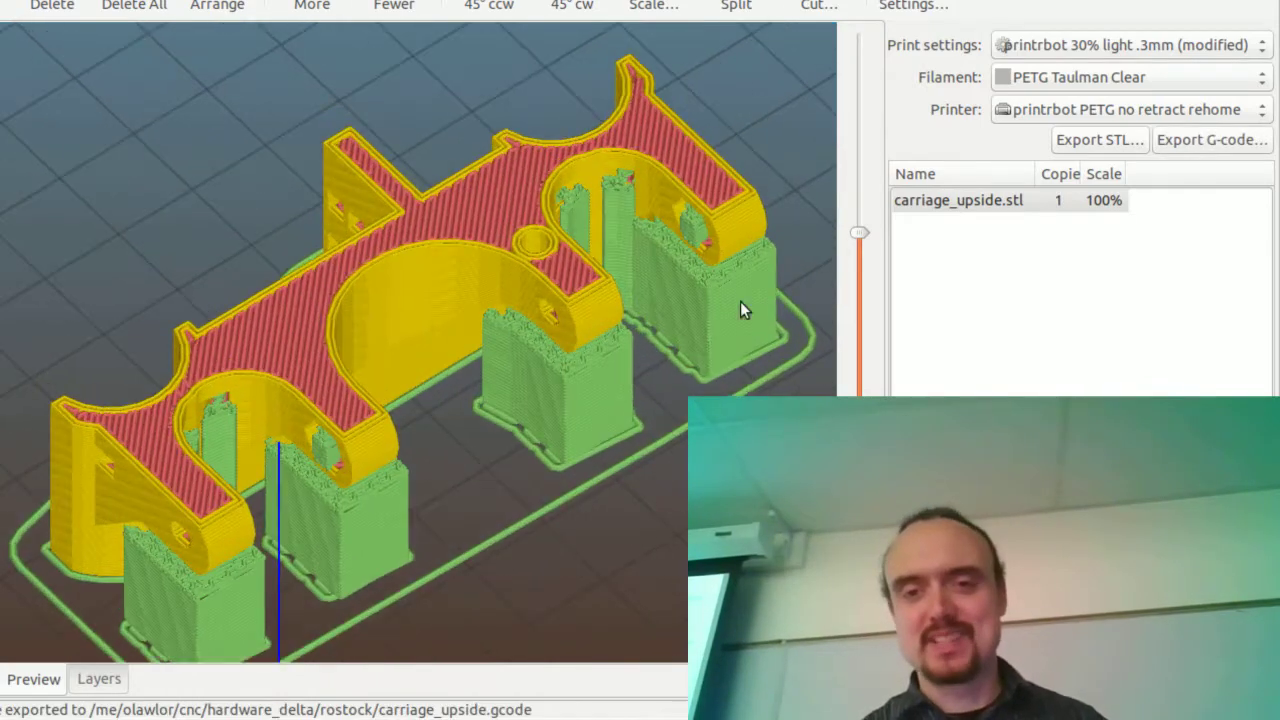
pyautogui.moveTo(860, 232)
pyautogui.mouseDown()
pyautogui.moveTo(860, 278)
pyautogui.moveTo(855, 233)
pyautogui.mouseUp()
pyautogui.scroll(8, 595, 195)
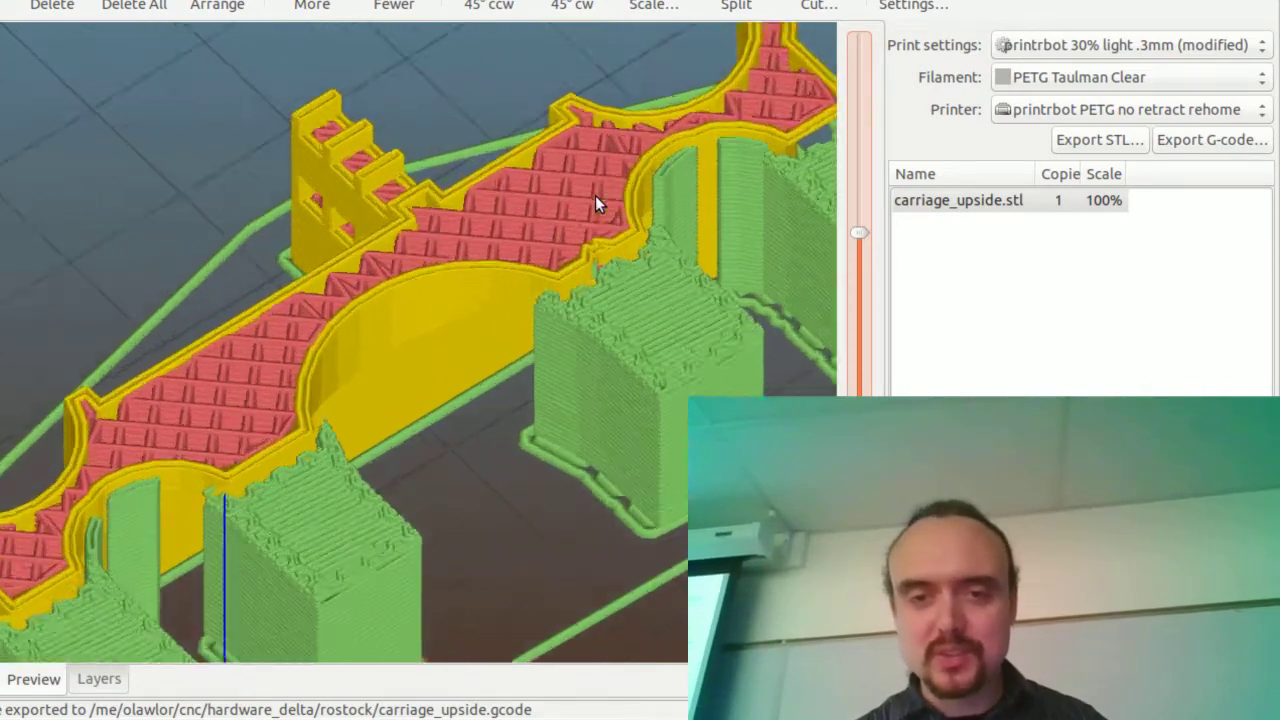
pyautogui.moveTo(483, 452); pyautogui.dragTo(622, 270)
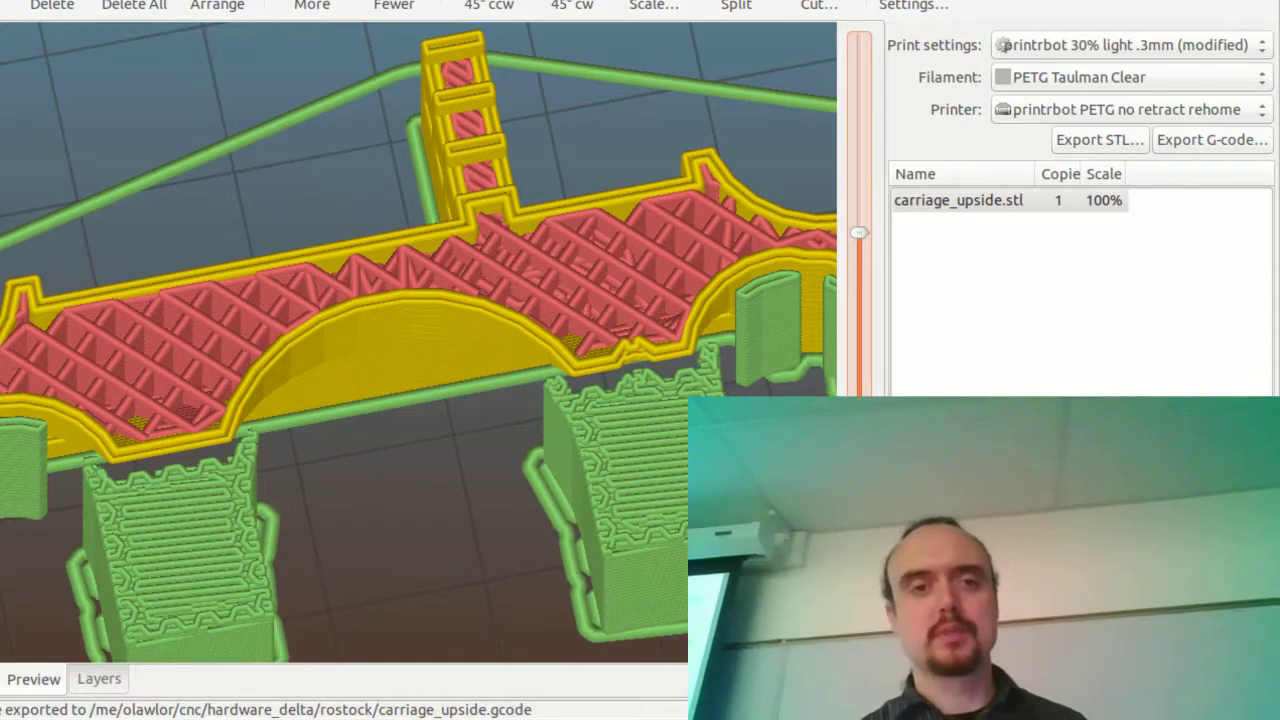
# - Change the fill pattern to Honeycomb and export the G-code again, replacing carriage_upside.gcode
pyautogui.hotkey('ctrl', '2')
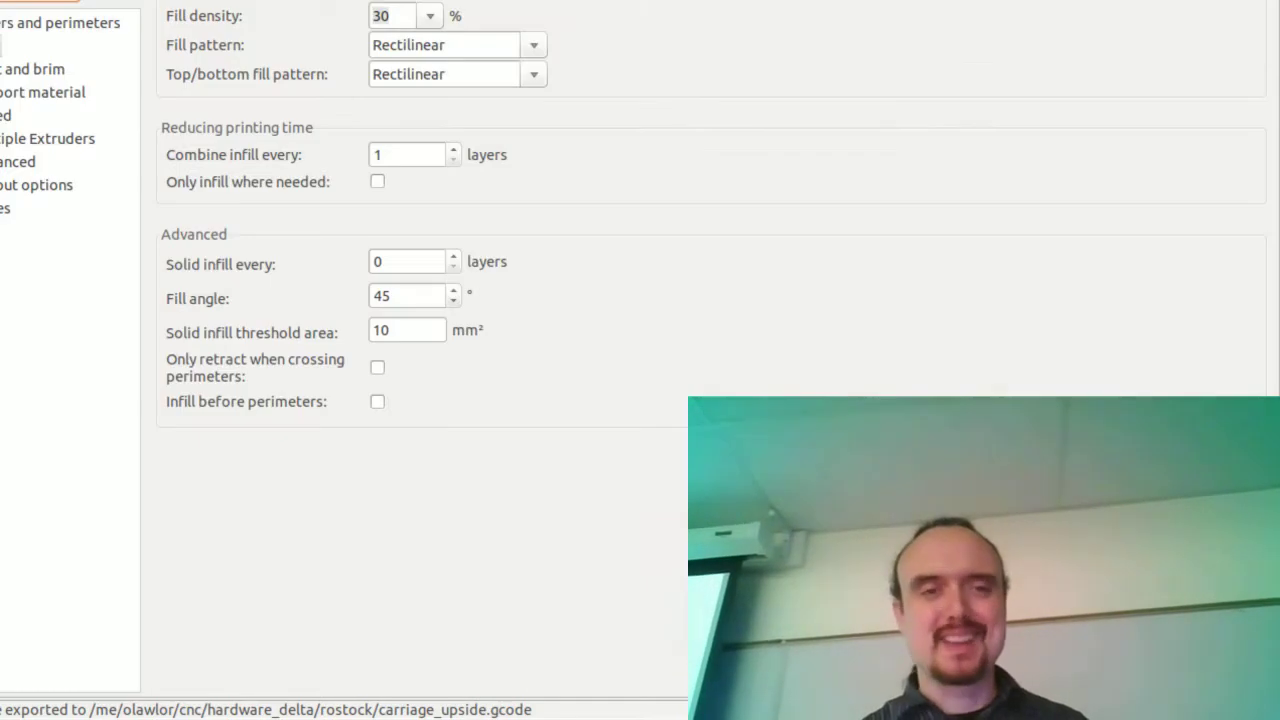
pyautogui.click(437, 50)
pyautogui.click(537, 47)
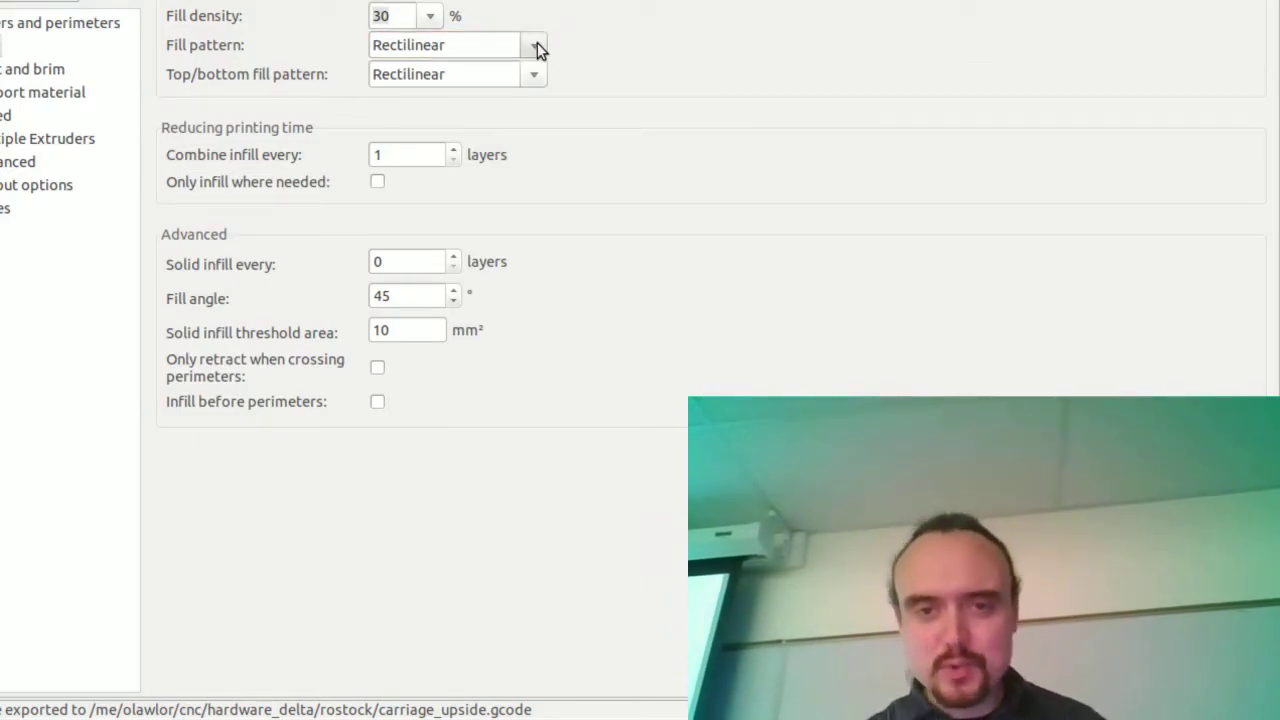
pyautogui.click(537, 44)
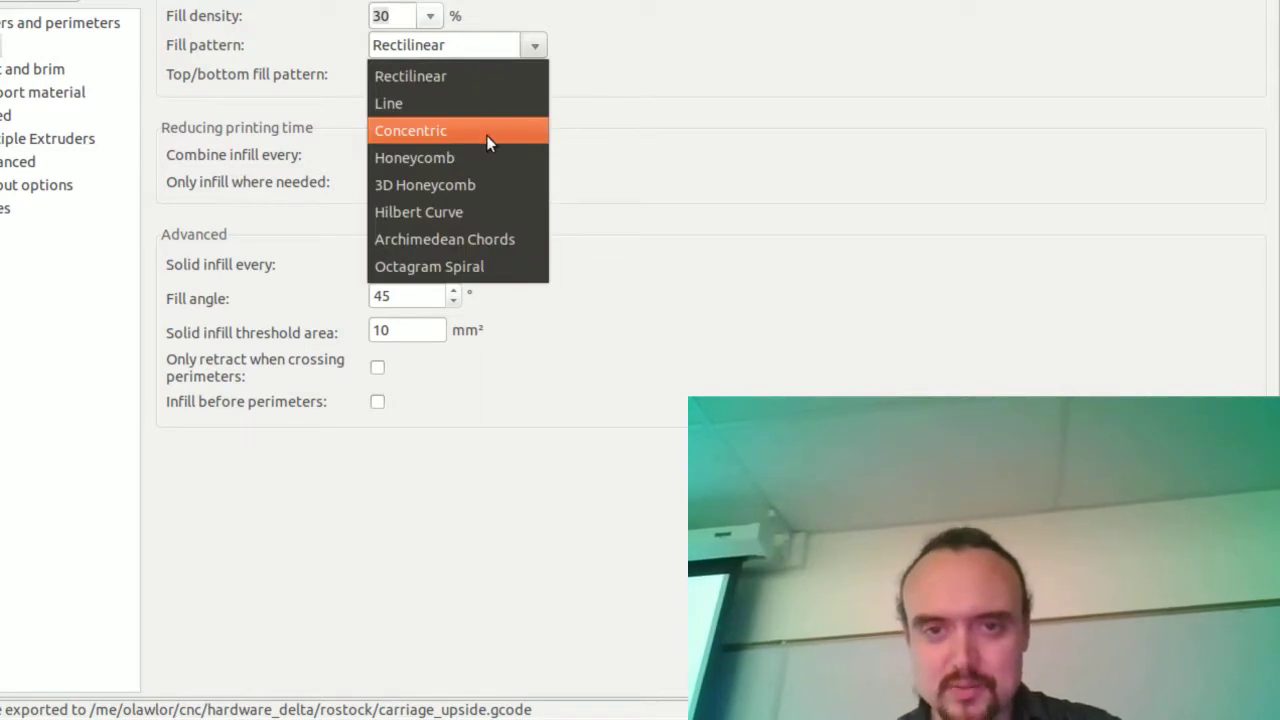
pyautogui.click(486, 158)
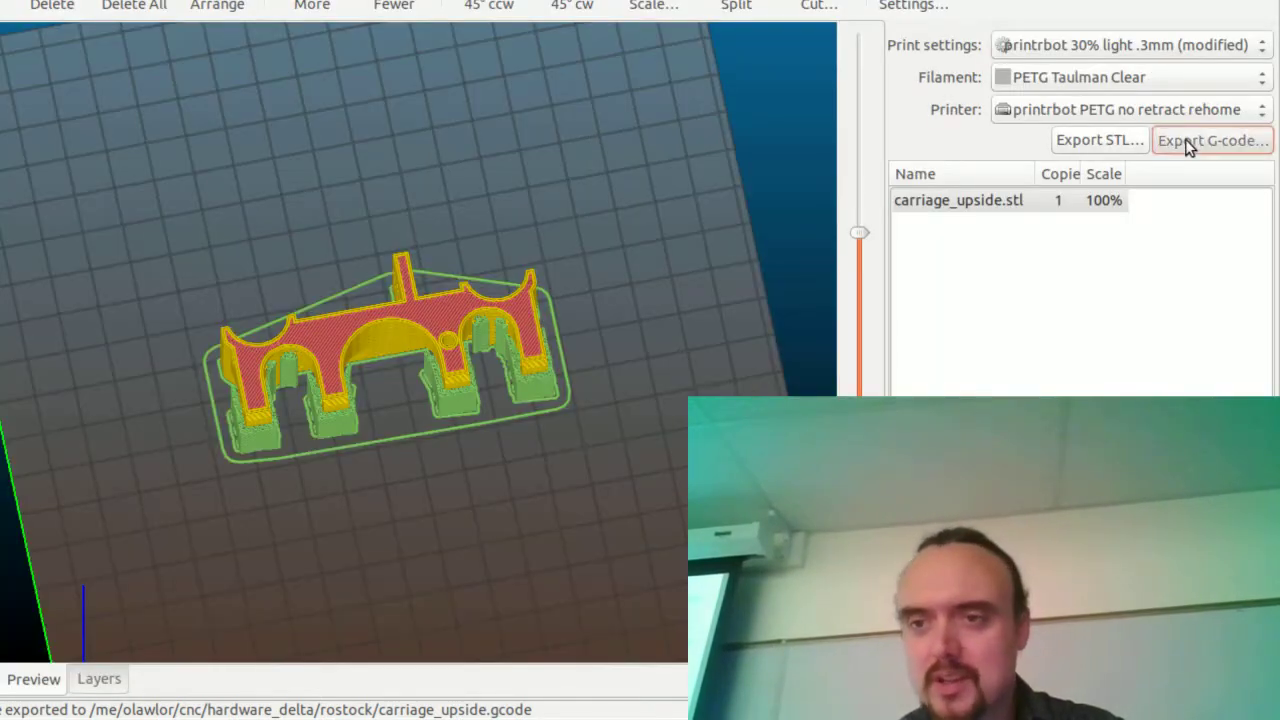
pyautogui.click(1186, 143)
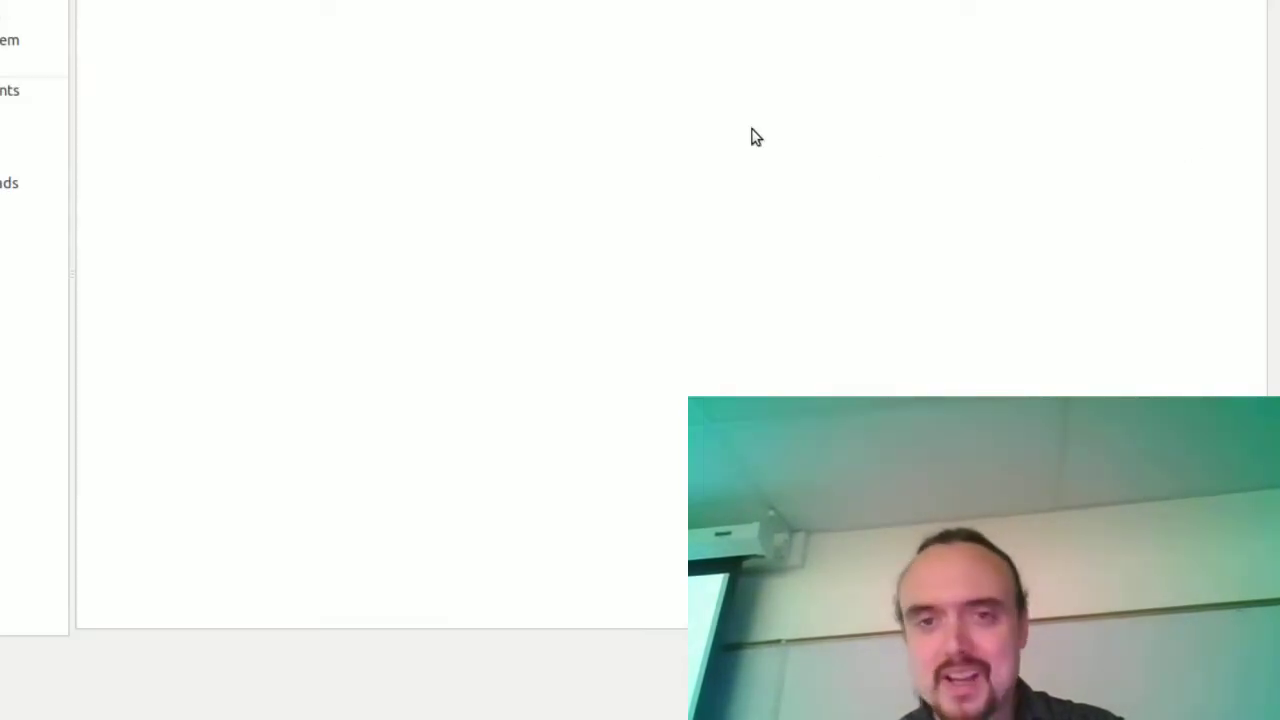
pyautogui.press('Return')
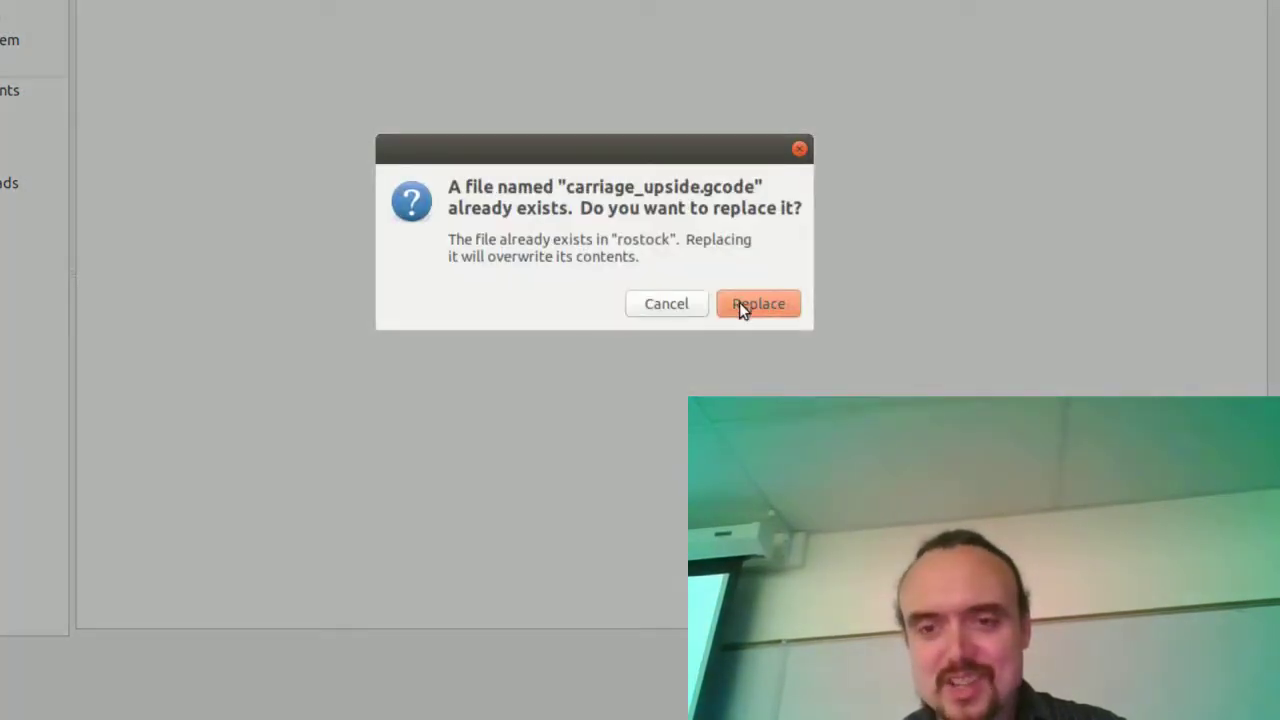
pyautogui.click(740, 303)
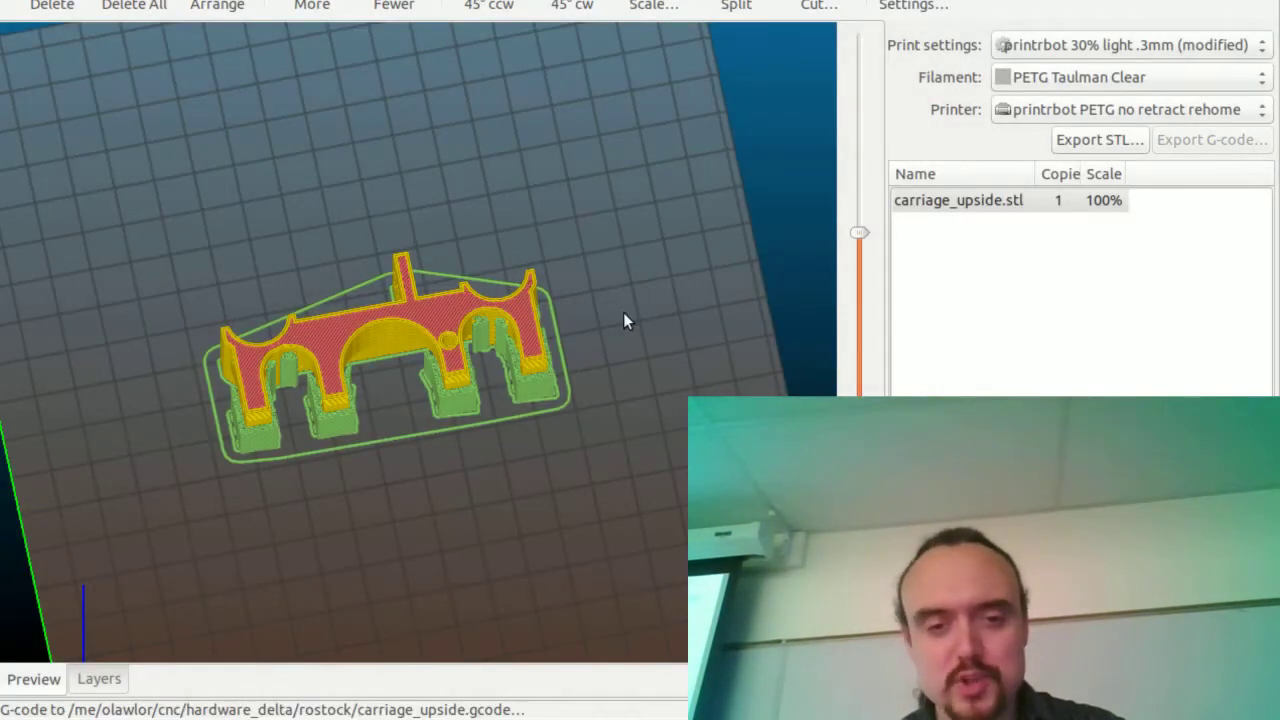
# - Examine the honeycomb infill inside the carriage body at a lower layer from several close-up angles
pyautogui.scroll(5, 651, 317)
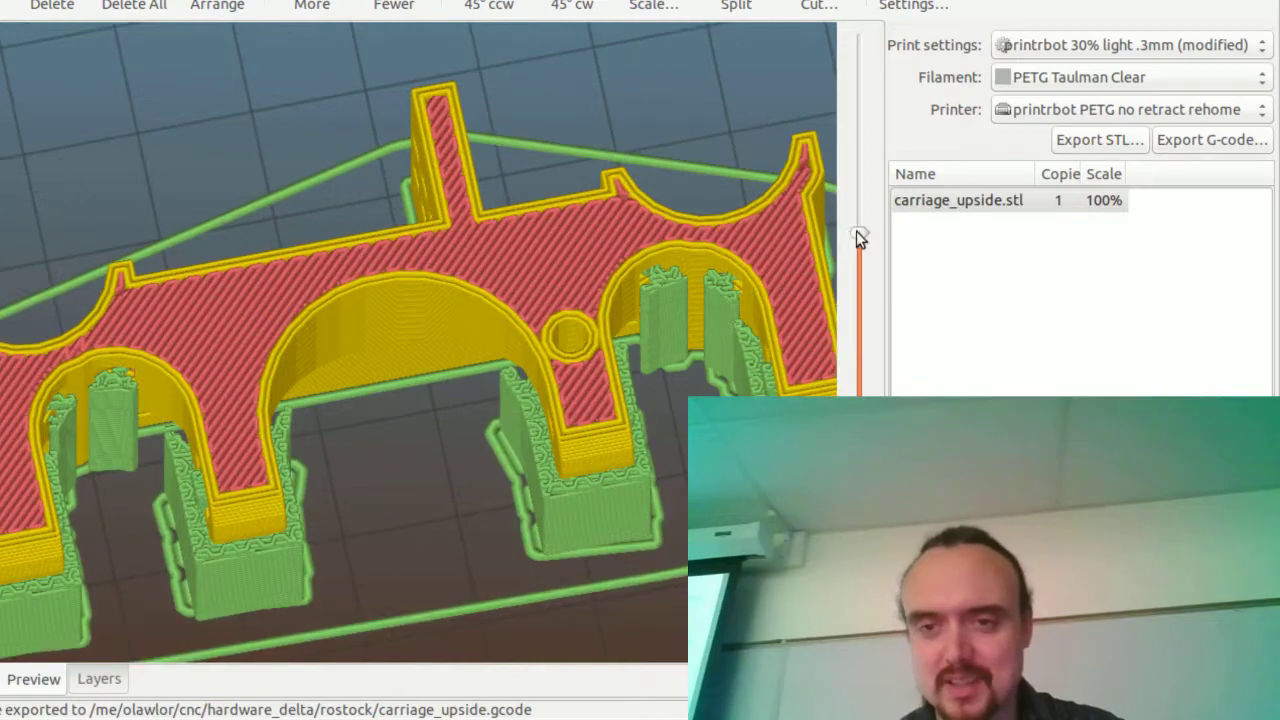
pyautogui.moveTo(856, 236); pyautogui.dragTo(861, 278)
pyautogui.scroll(4, 612, 174)
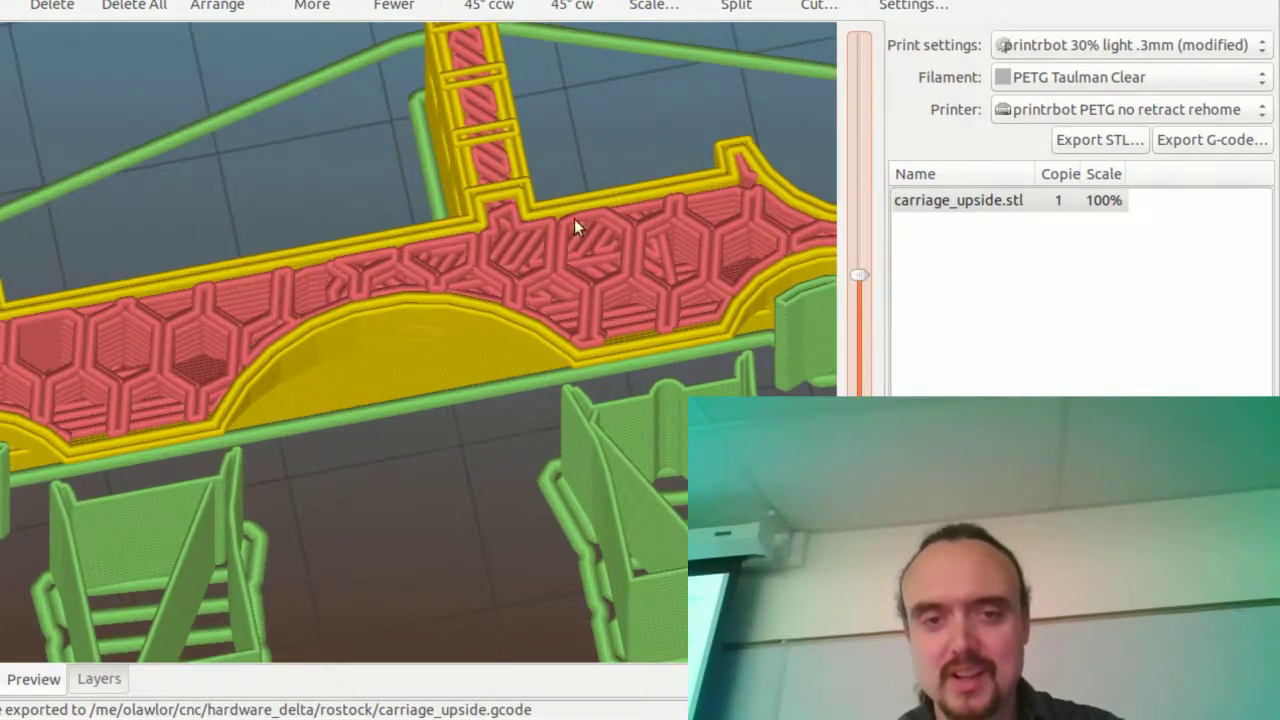
pyautogui.moveTo(420, 435); pyautogui.dragTo(317, 430)
pyautogui.moveTo(485, 380); pyautogui.dragTo(455, 383)
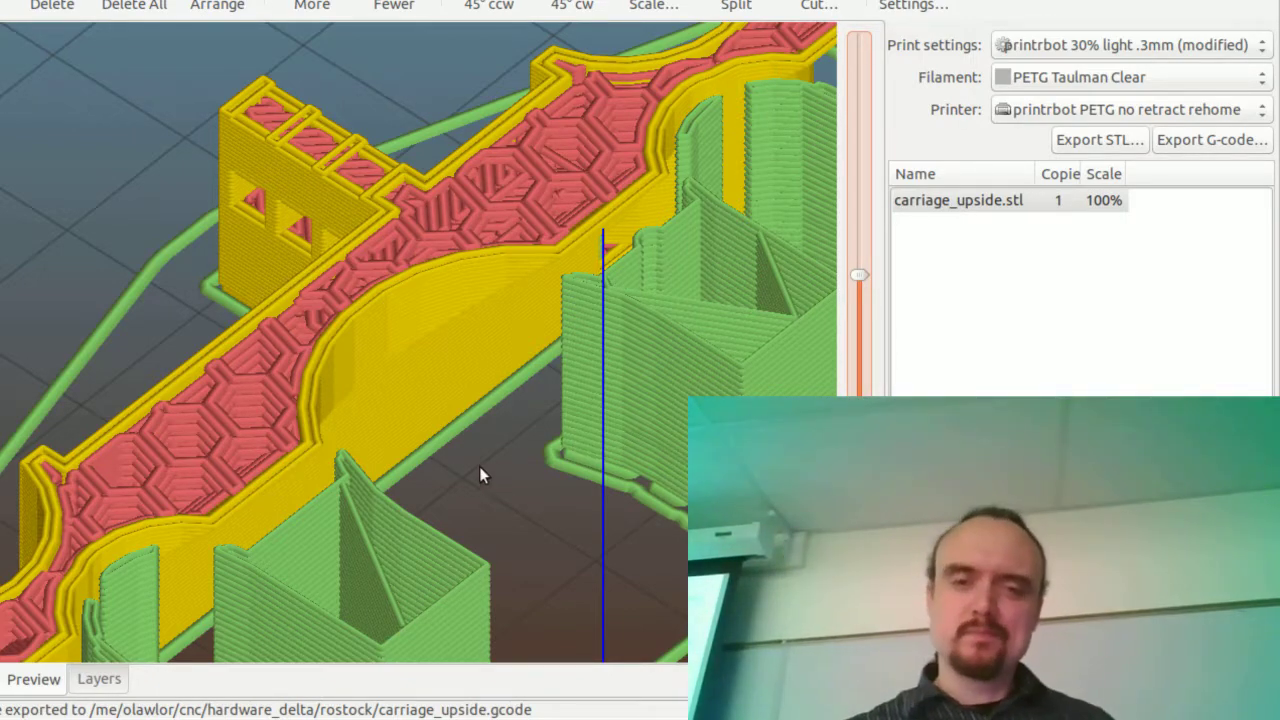
pyautogui.moveTo(480, 474)
pyautogui.mouseDown()
pyautogui.moveTo(537, 497)
pyautogui.moveTo(531, 512)
pyautogui.moveTo(479, 495)
pyautogui.mouseUp()
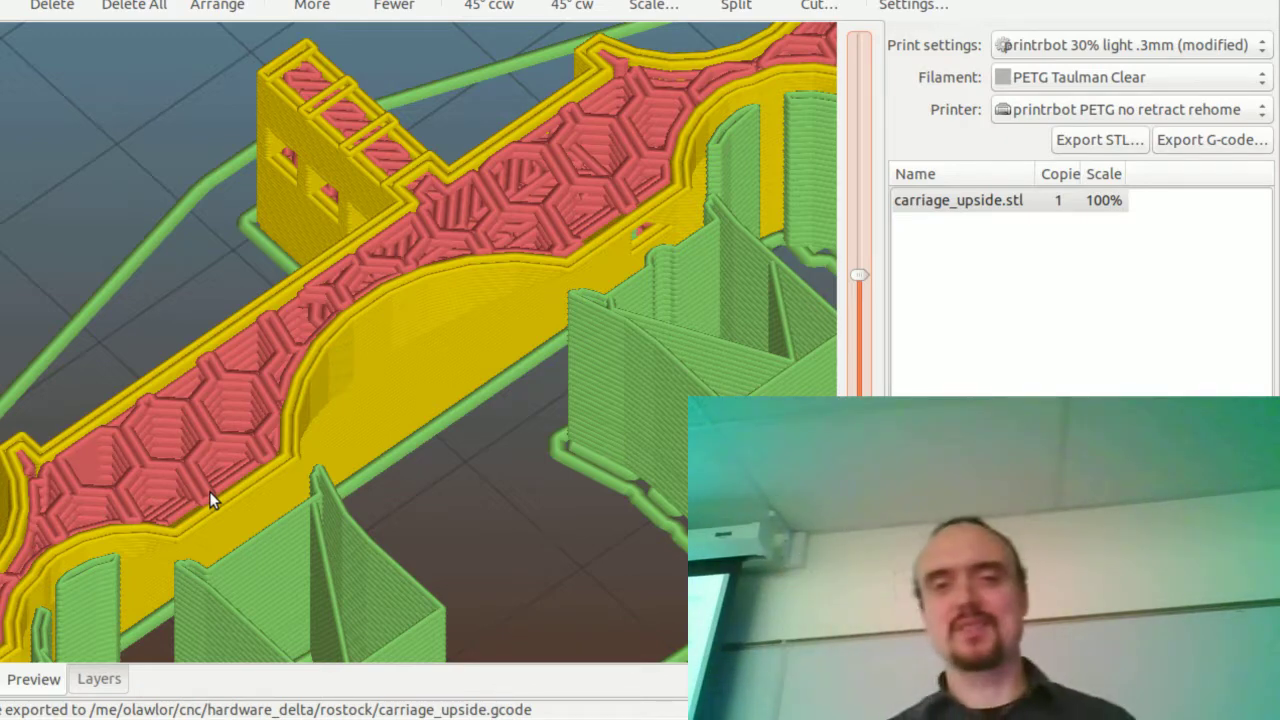
# - Change the fill pattern to Hilbert Curve and export the G-code again, replacing carriage_upside.gcode
pyautogui.moveTo(526, 477)
pyautogui.mouseDown()
pyautogui.moveTo(477, 466)
pyautogui.moveTo(540, 470)
pyautogui.mouseUp()
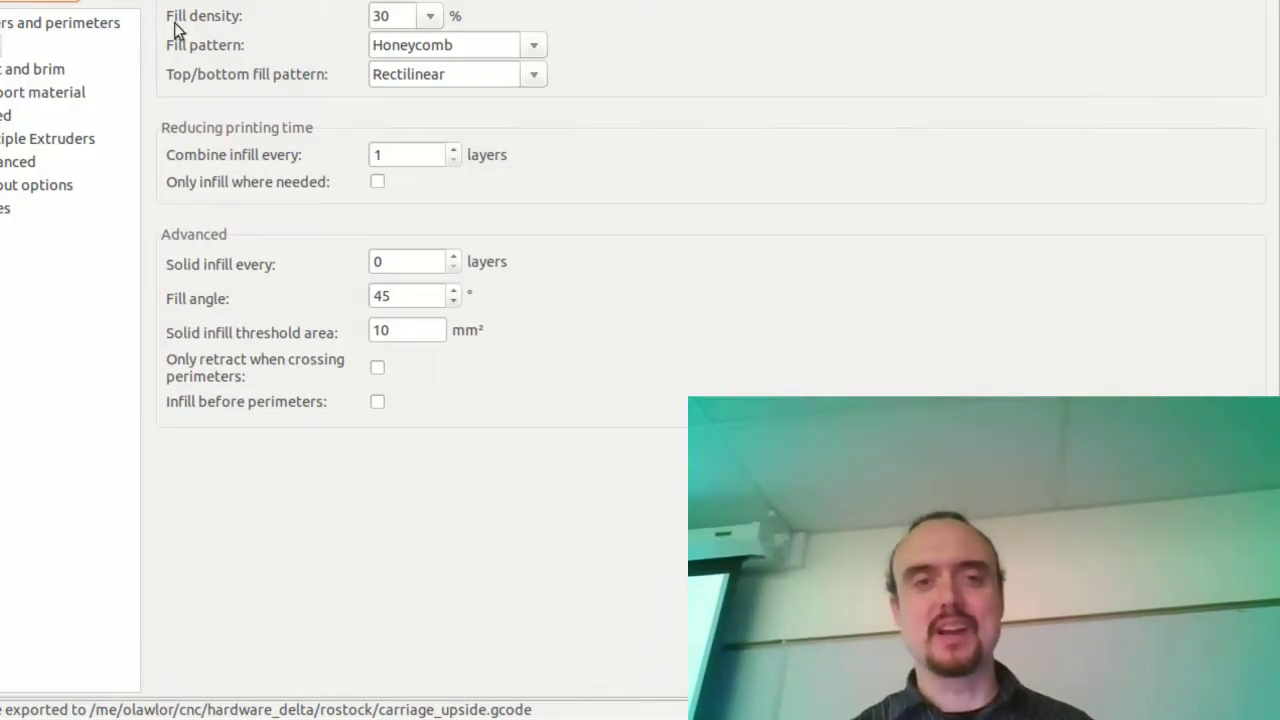
pyautogui.click(449, 45)
pyautogui.click(534, 47)
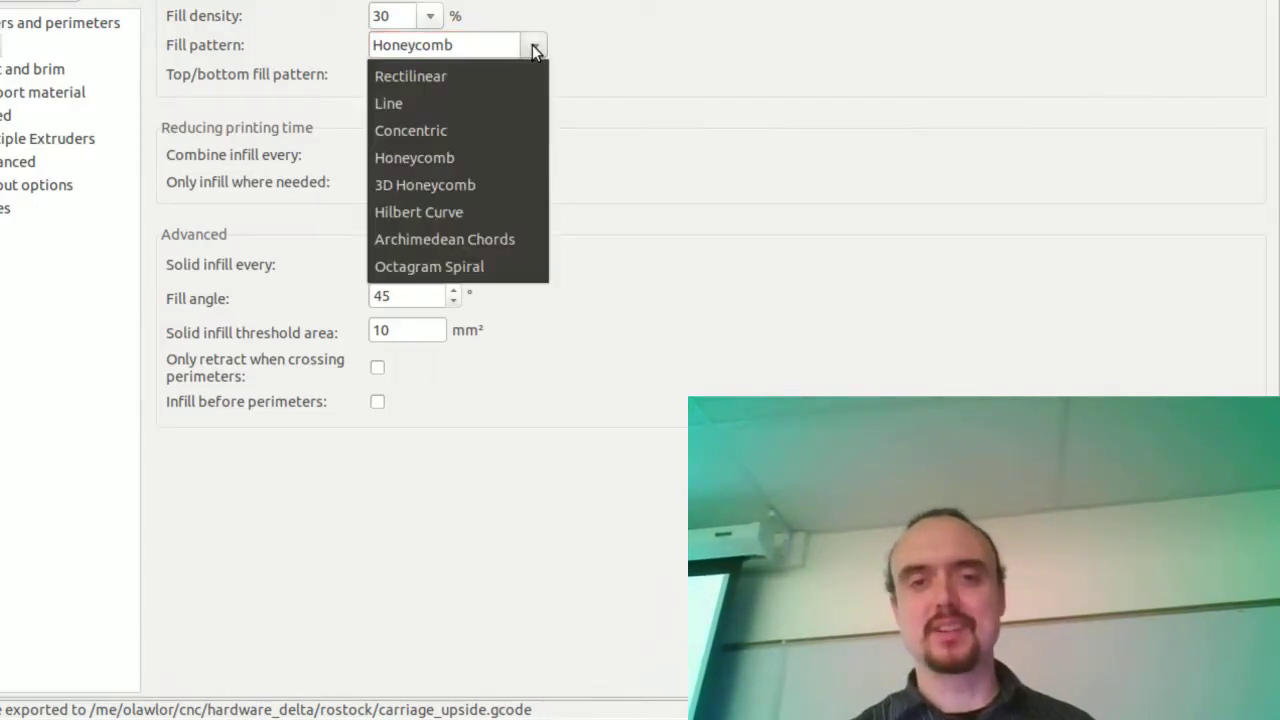
pyautogui.click(445, 214)
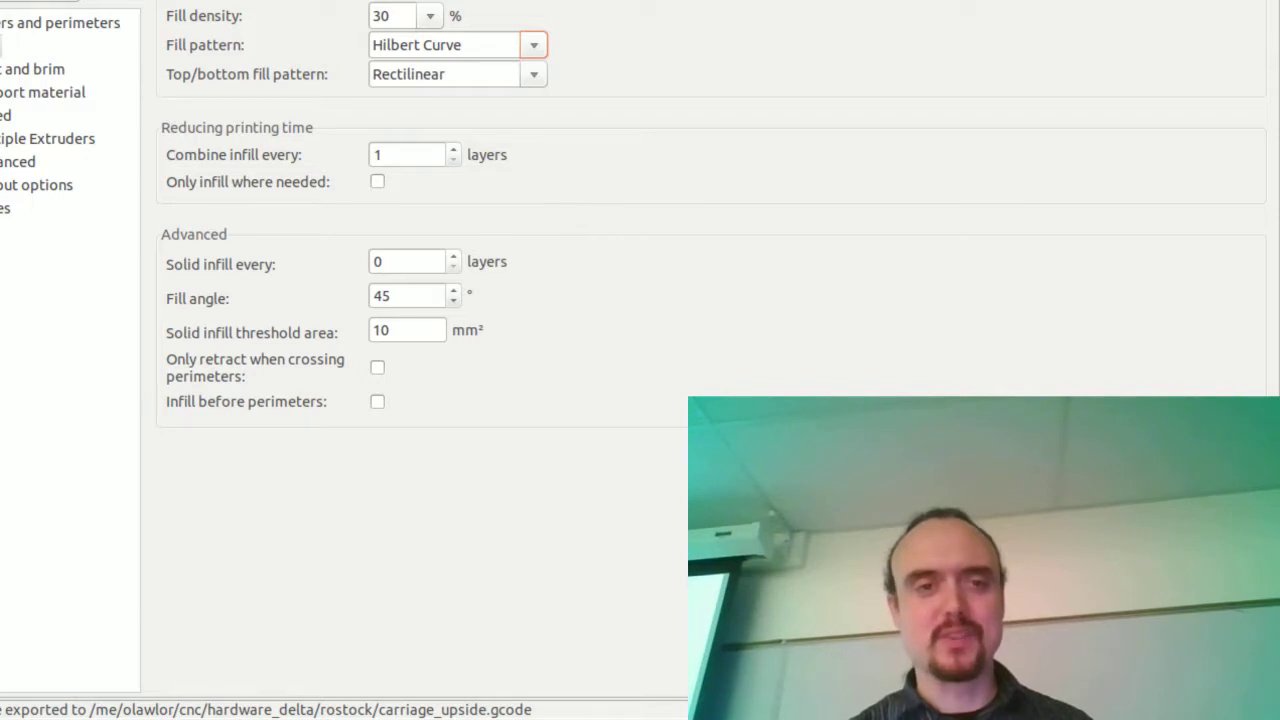
pyautogui.click(894, 63)
pyautogui.click(1226, 140)
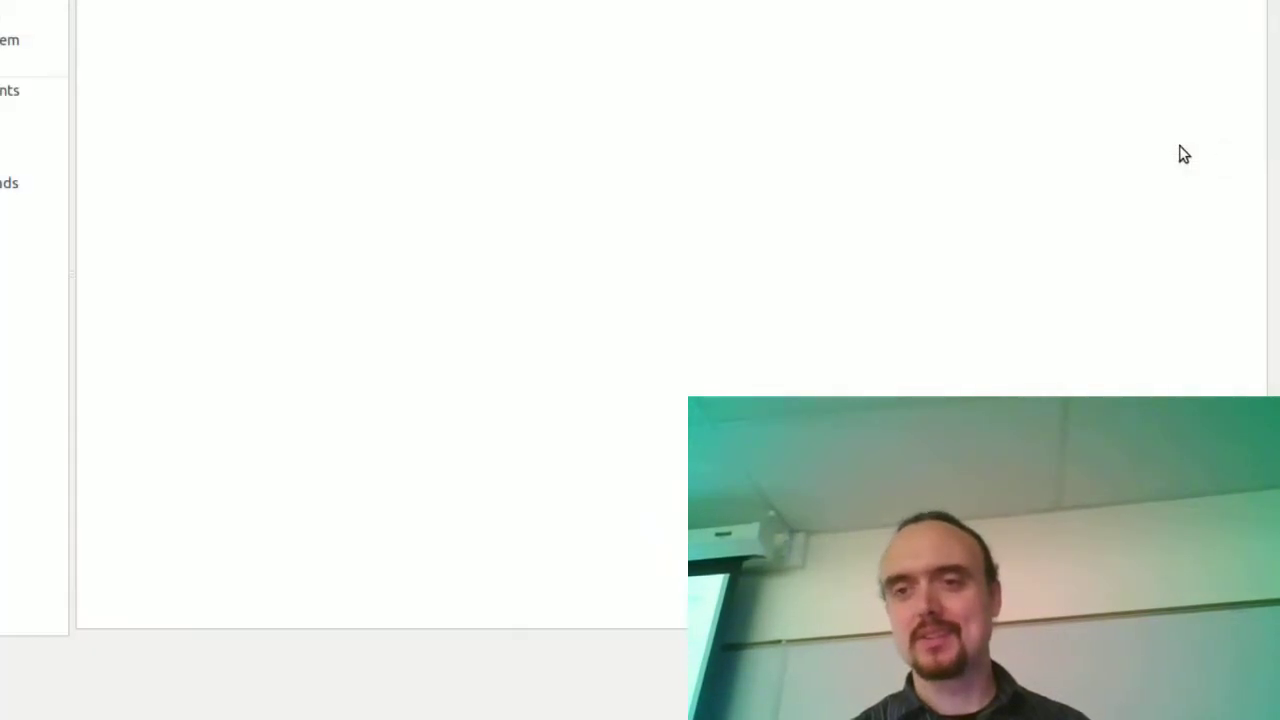
pyautogui.press('Return')
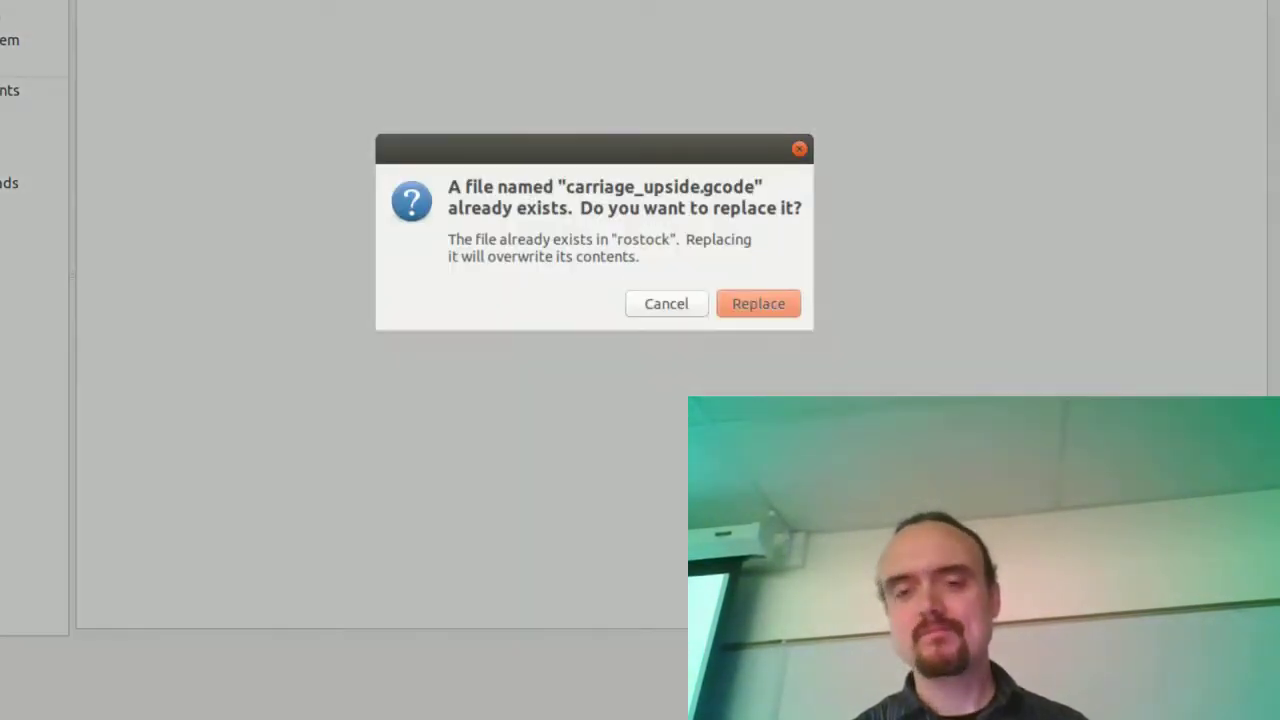
pyautogui.click(769, 293)
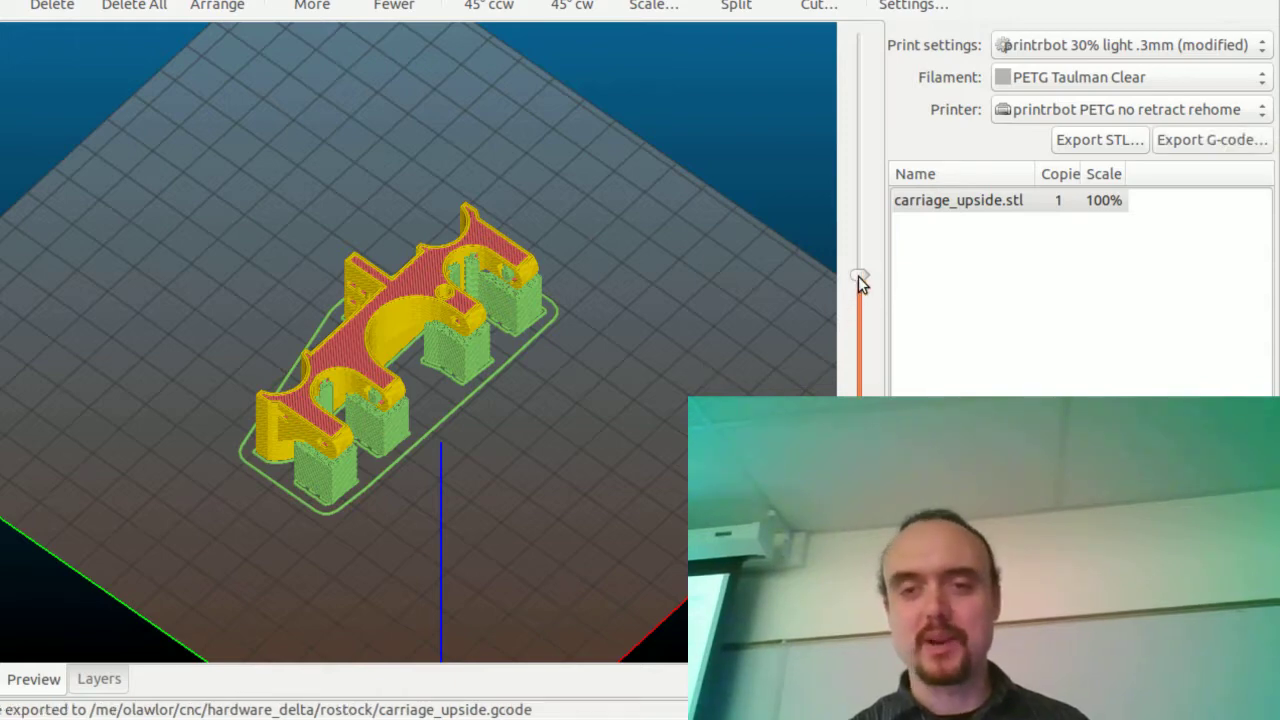
# - Examine the Hilbert Curve infill inside the carriage body at a lower layer, close up and from several angles
pyautogui.moveTo(858, 276); pyautogui.dragTo(858, 221)
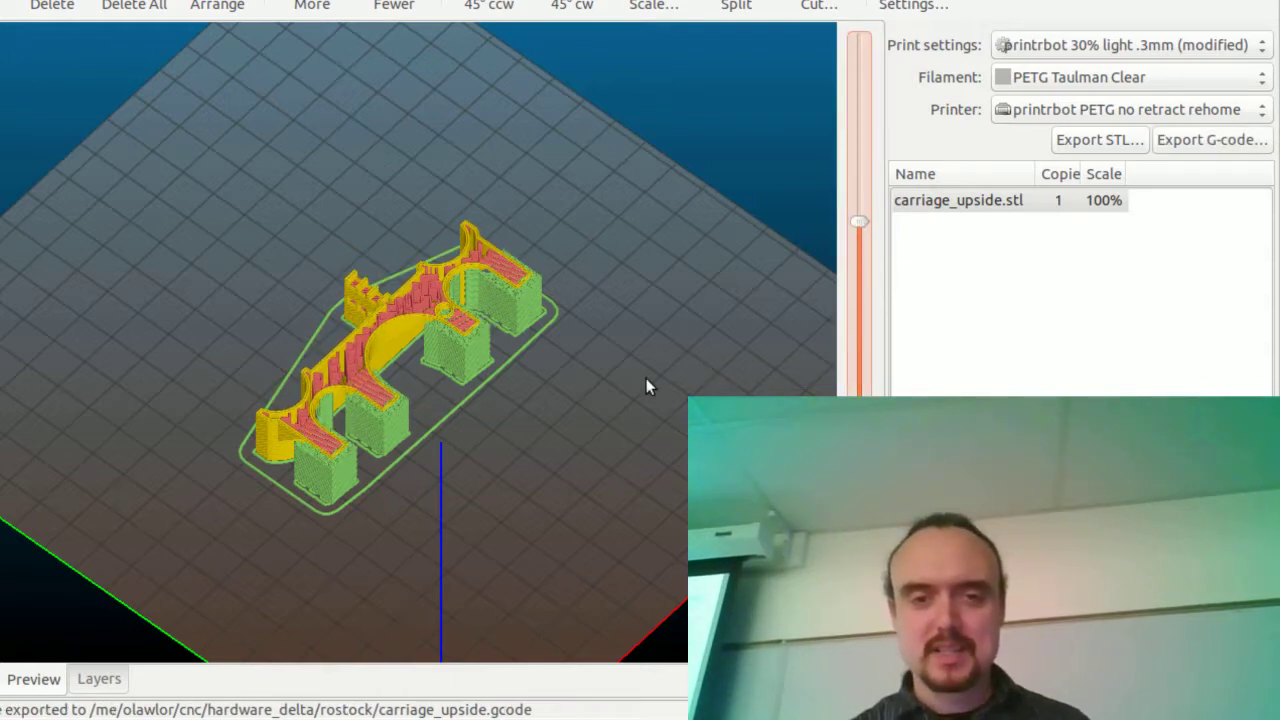
pyautogui.scroll(10, 646, 378)
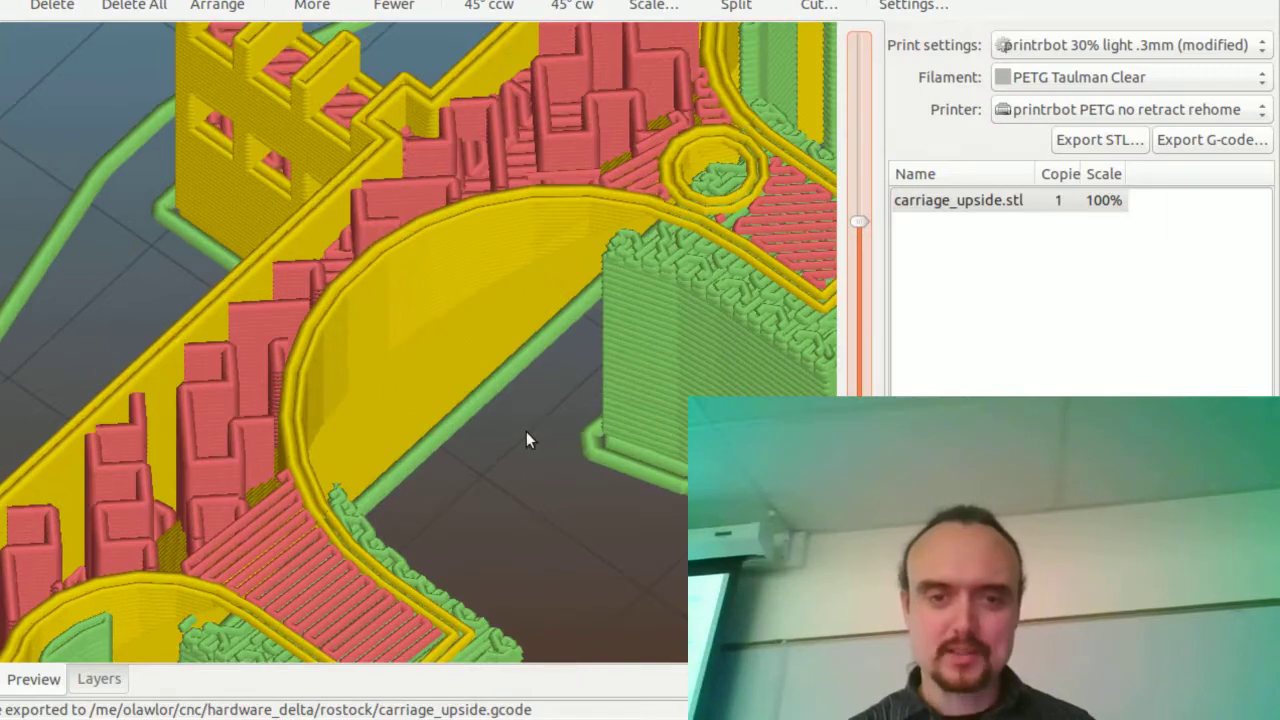
pyautogui.moveTo(526, 431); pyautogui.dragTo(486, 436)
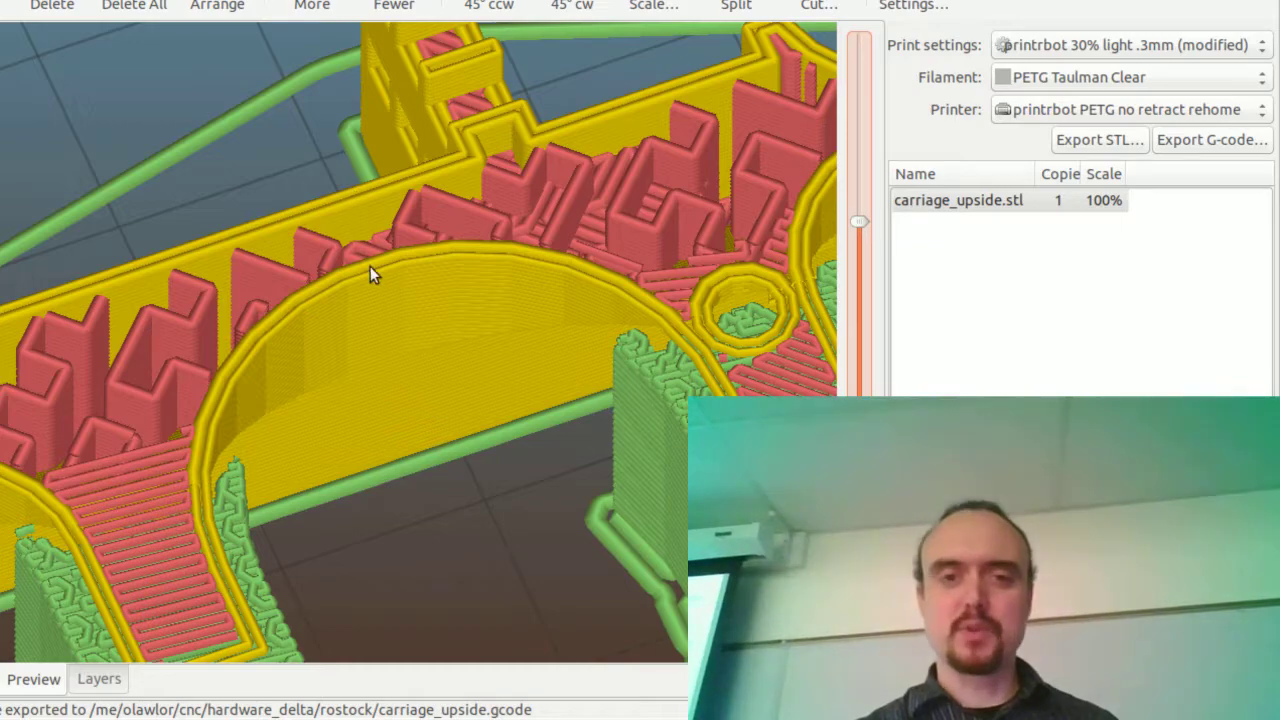
pyautogui.moveTo(446, 418); pyautogui.dragTo(476, 455)
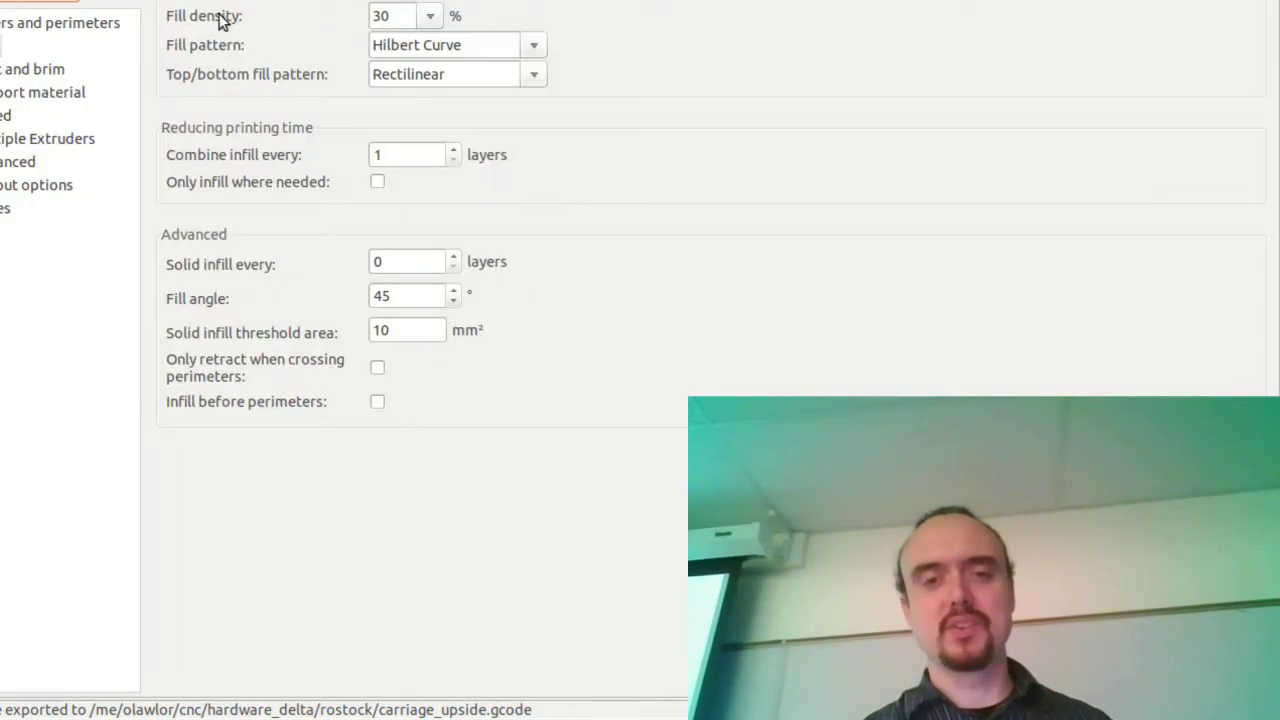
# - Set the fill pattern back to Rectilinear and re-export the G-code over carriage_upside.gcode
pyautogui.click(220, 3)
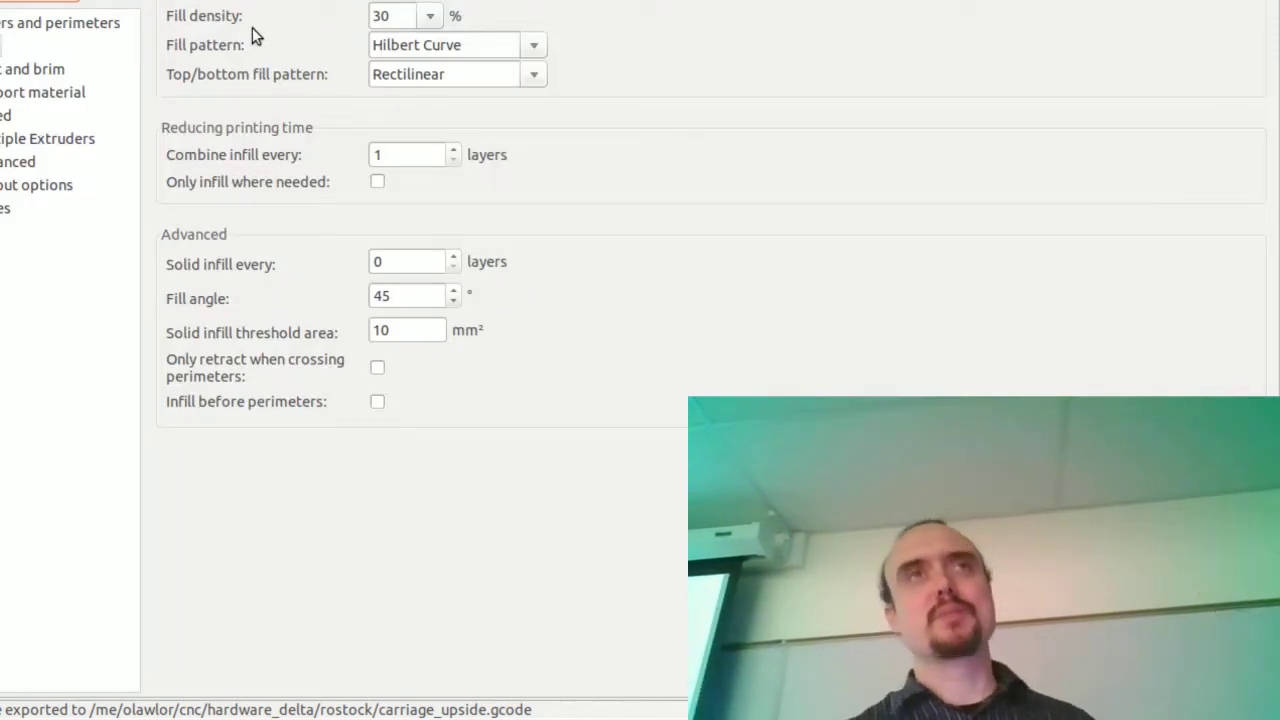
pyautogui.click(533, 46)
pyautogui.click(519, 76)
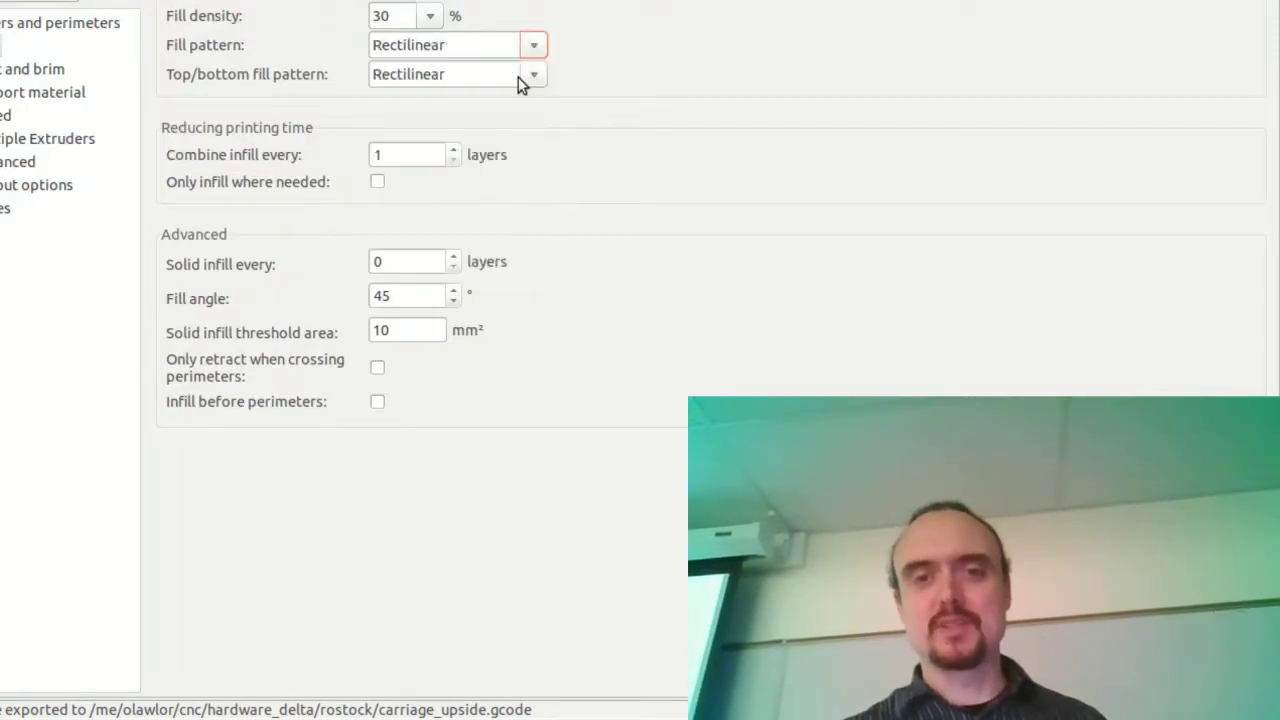
pyautogui.click(140, 3)
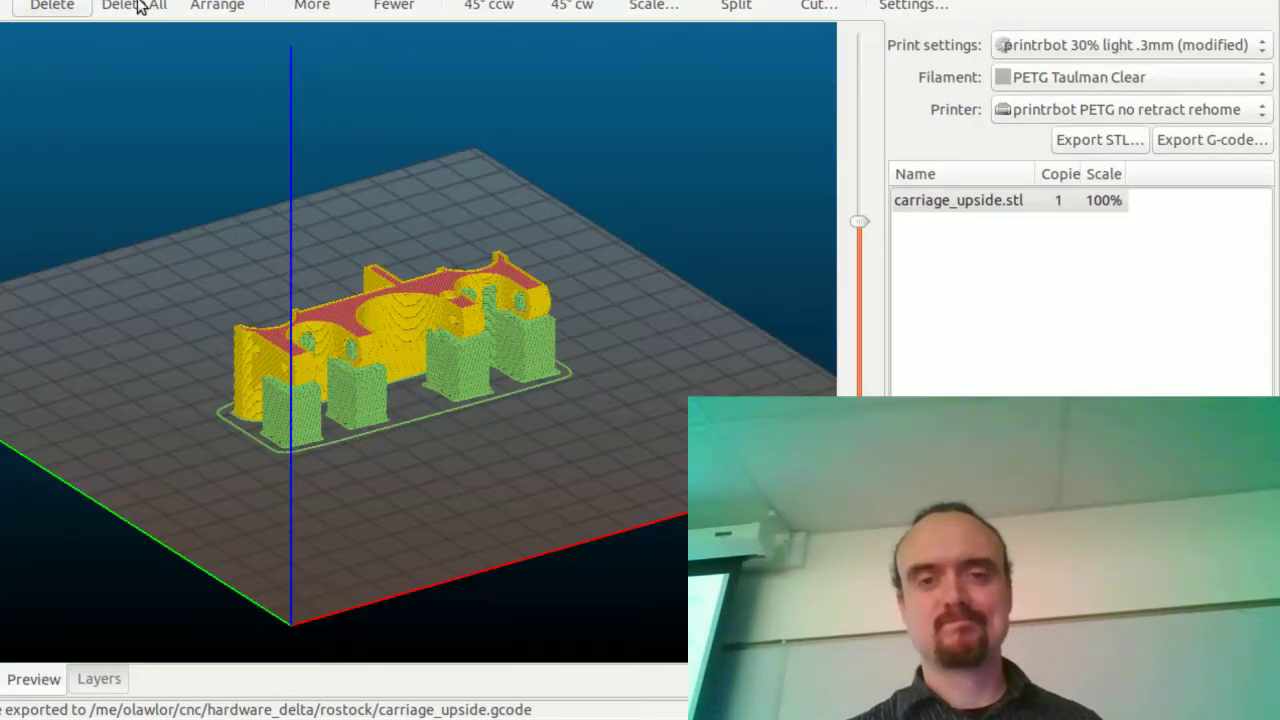
pyautogui.click(1197, 142)
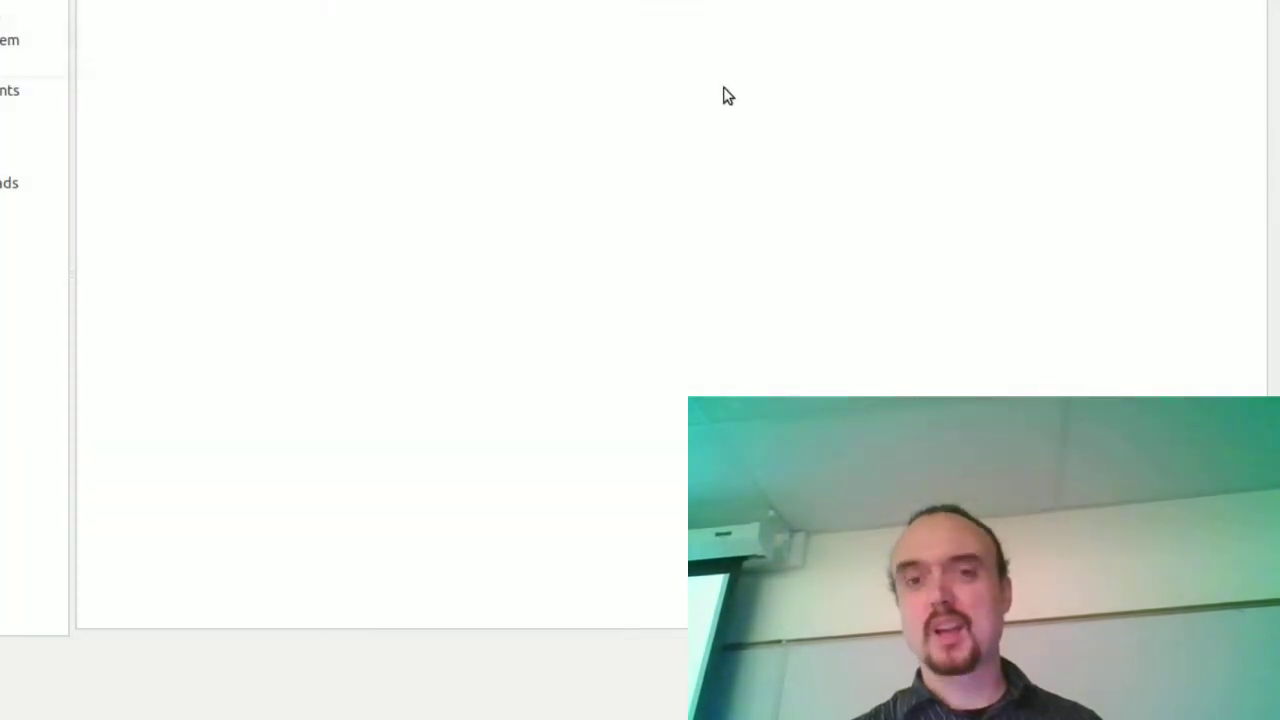
pyautogui.press('Return')
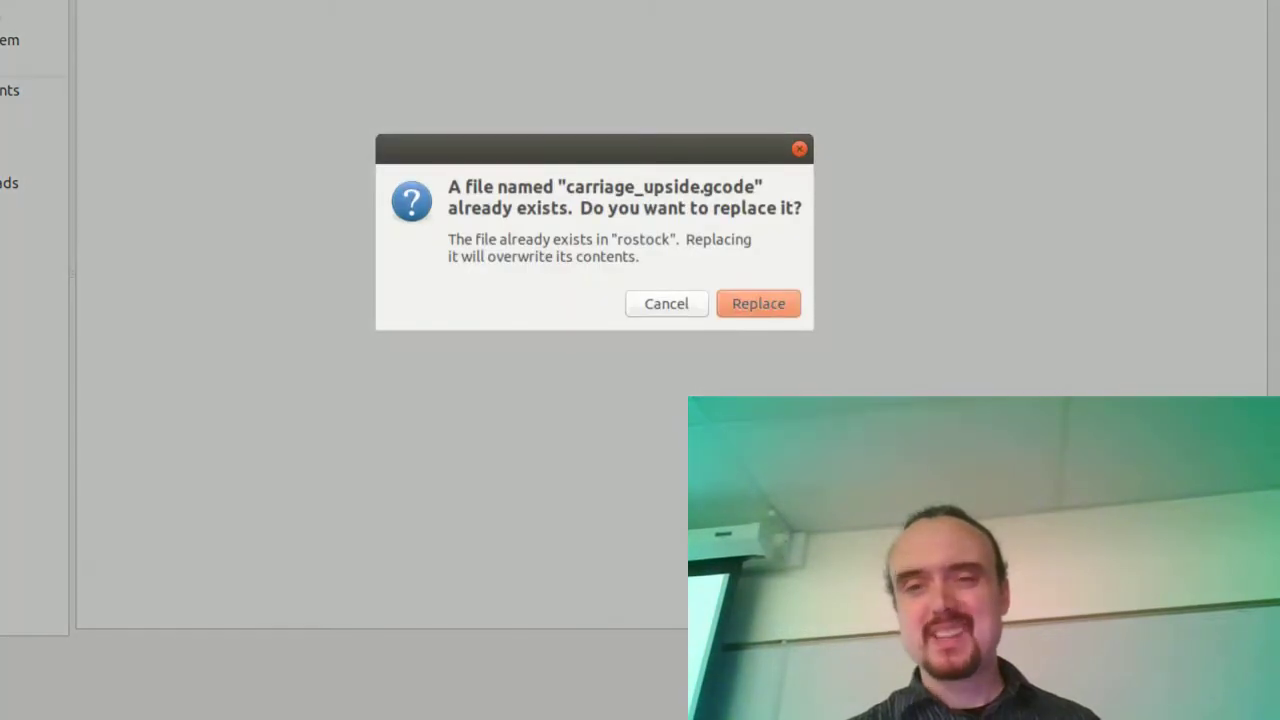
pyautogui.click(754, 303)
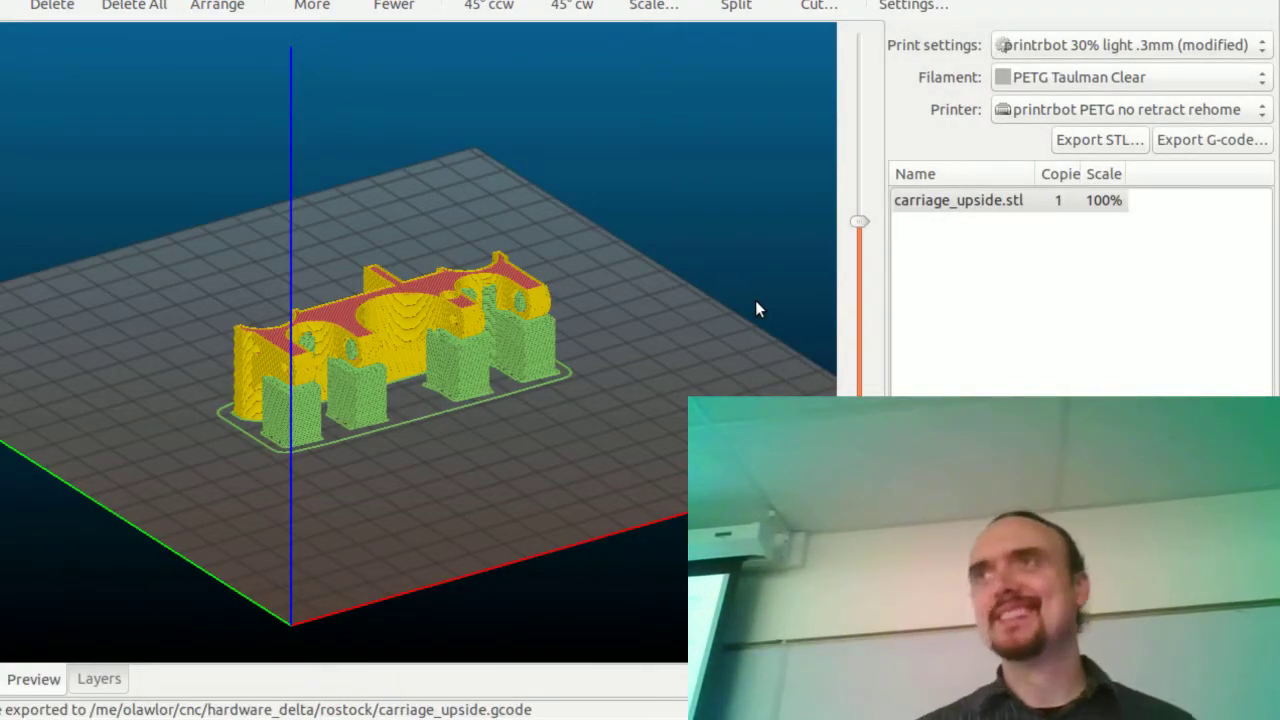
# - Inspect the rectilinear infill and the supports of the re-sliced carriage close up at different layer heights
pyautogui.scroll(5, 680, 291)
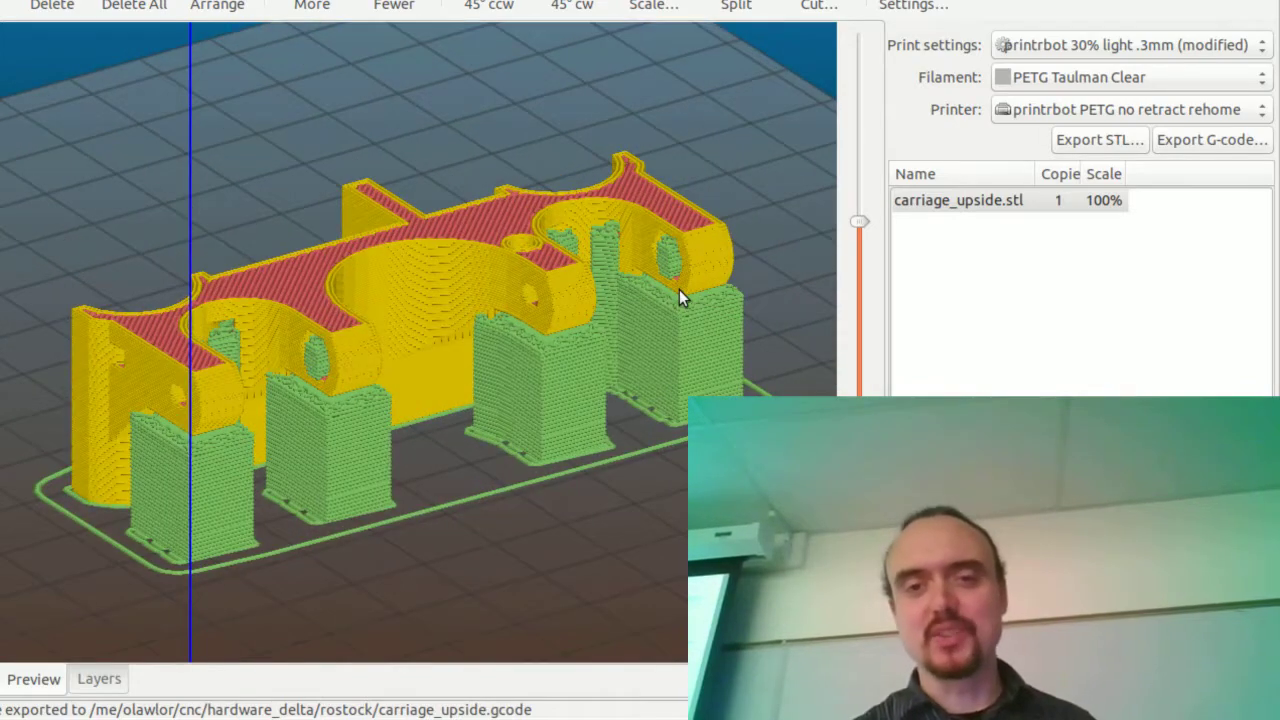
pyautogui.moveTo(859, 231); pyautogui.dragTo(768, 285)
pyautogui.scroll(5, 768, 285)
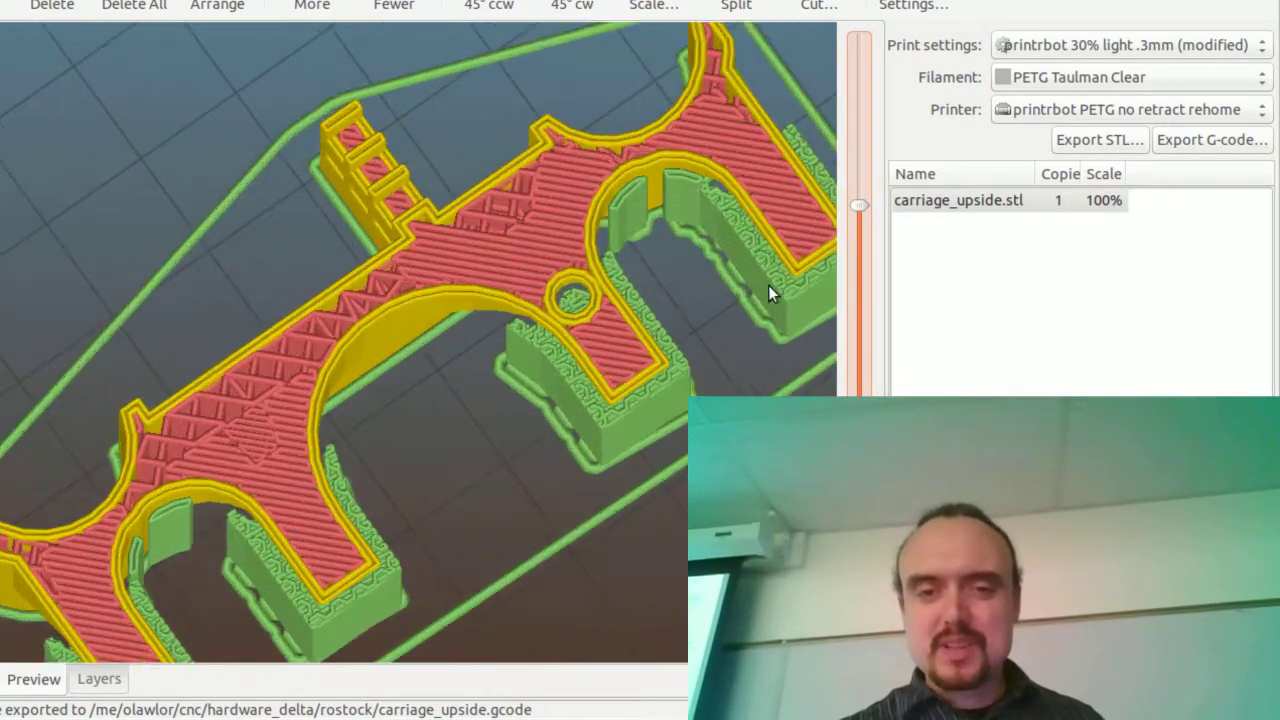
pyautogui.moveTo(851, 209); pyautogui.dragTo(856, 264)
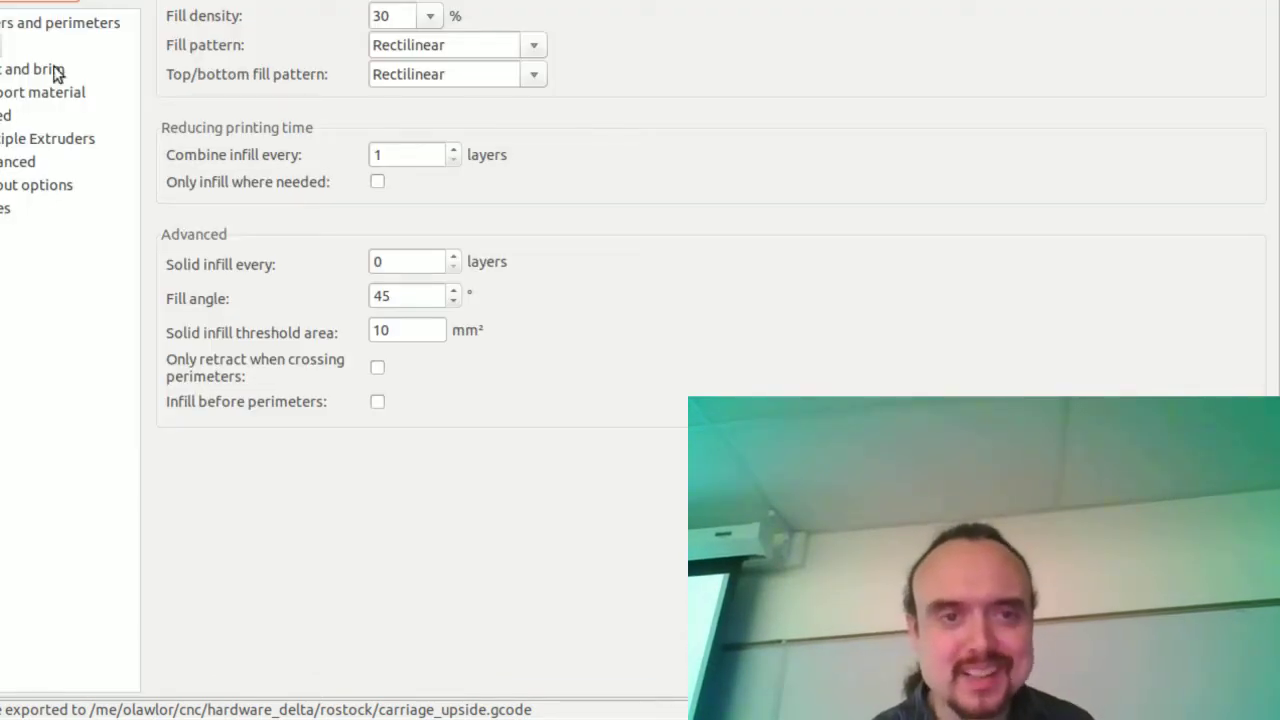
# - Review the speeds for print and non-print moves in the print settings
pyautogui.click(4, 116)
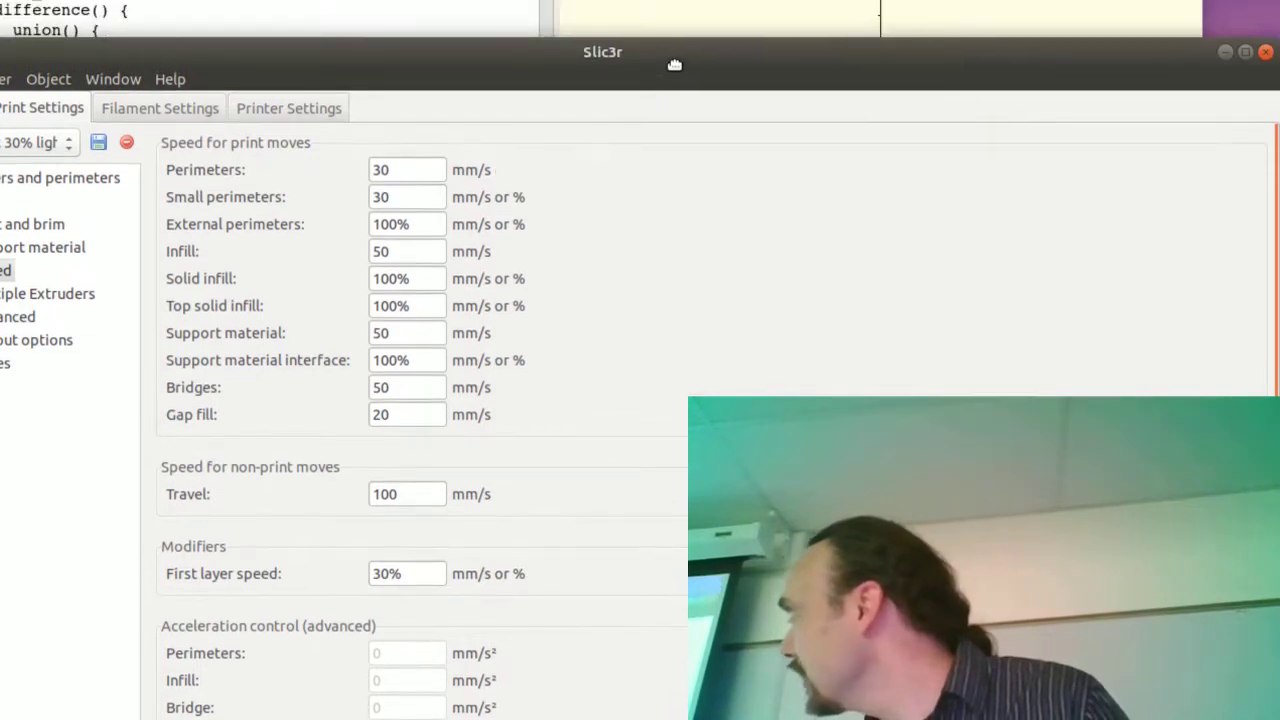
pyautogui.click(603, 59)
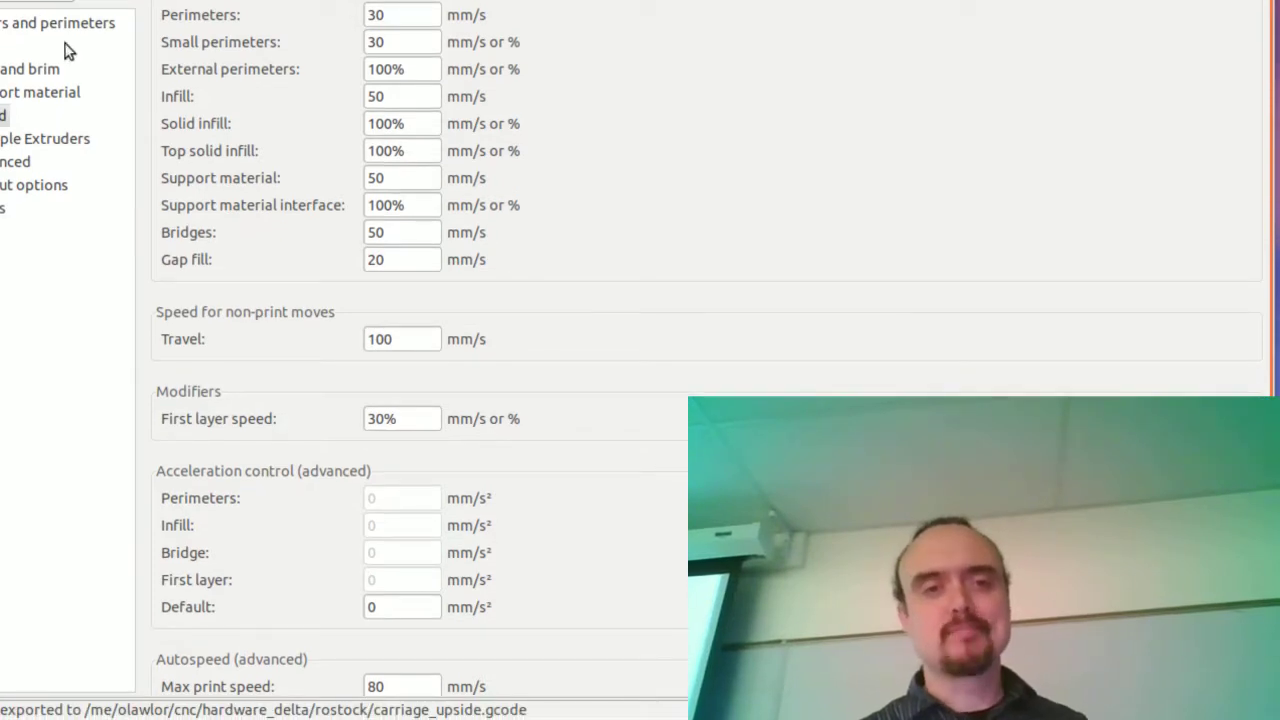
# - Change the infill's fill pattern to 3D Honeycomb and export the G-code, replacing carriage_upside.gcode
pyautogui.click(2, 48)
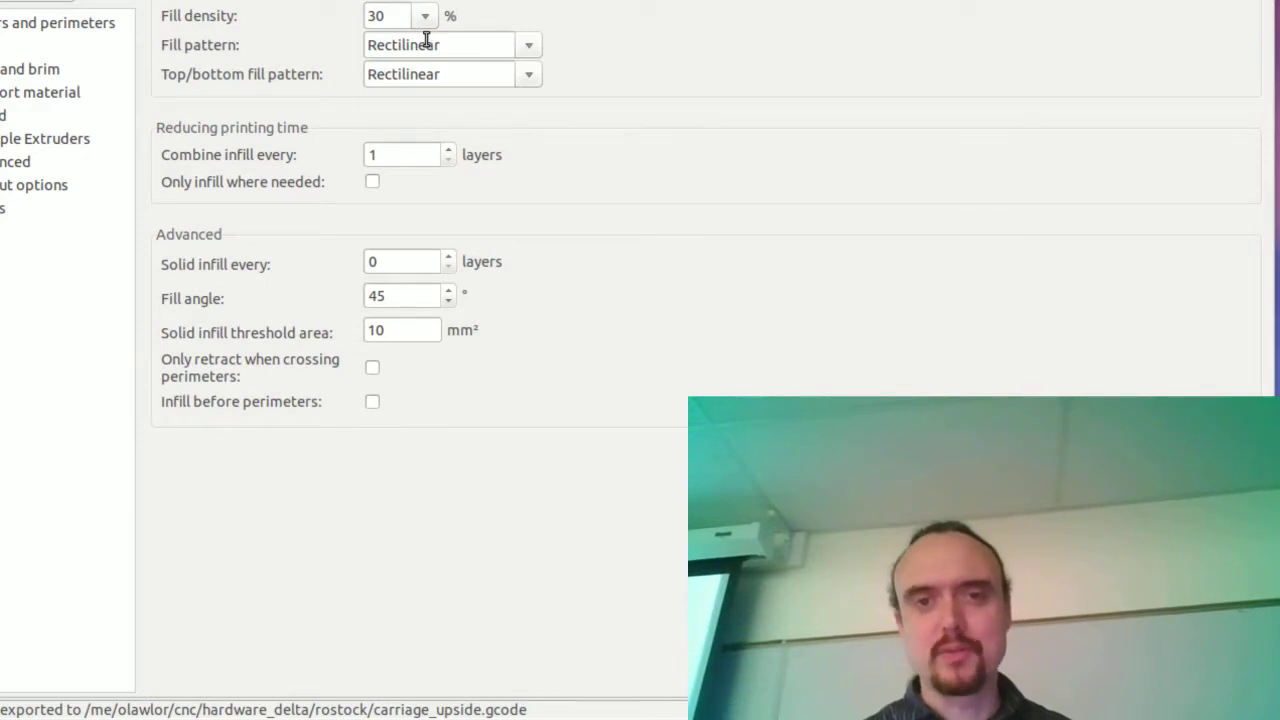
pyautogui.click(530, 48)
pyautogui.click(504, 182)
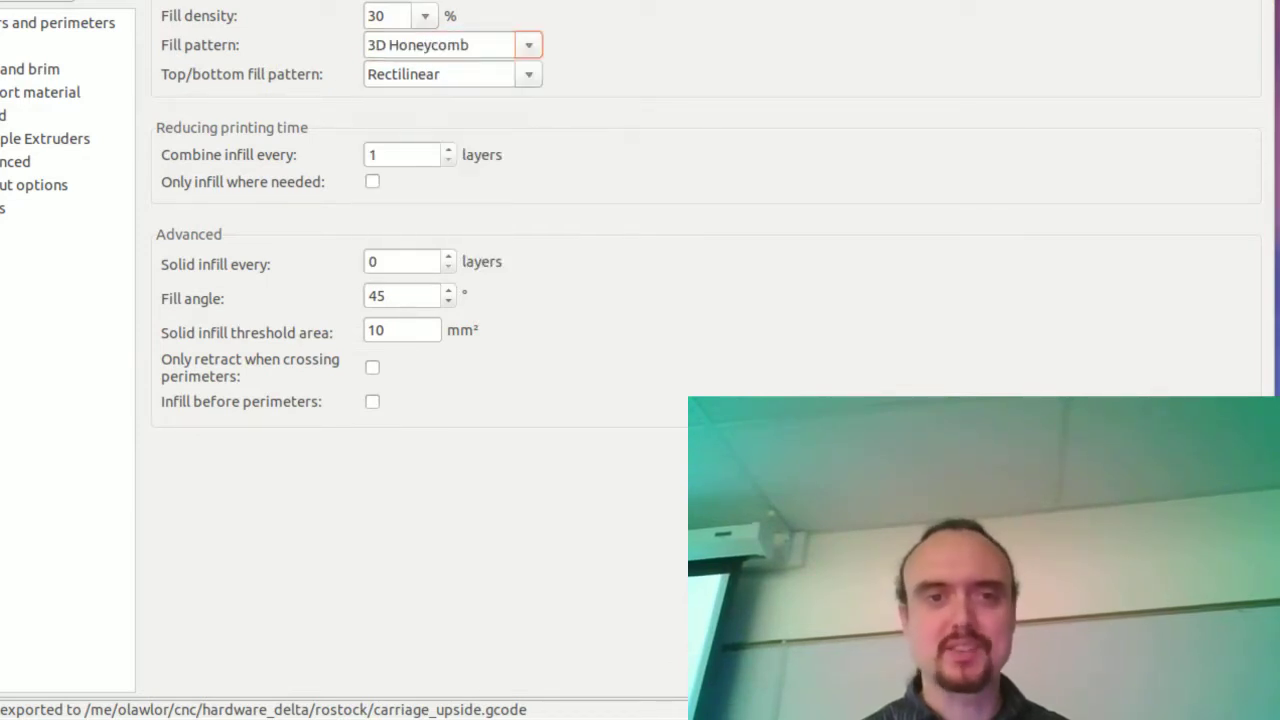
pyautogui.hotkey('ctrl', '1')
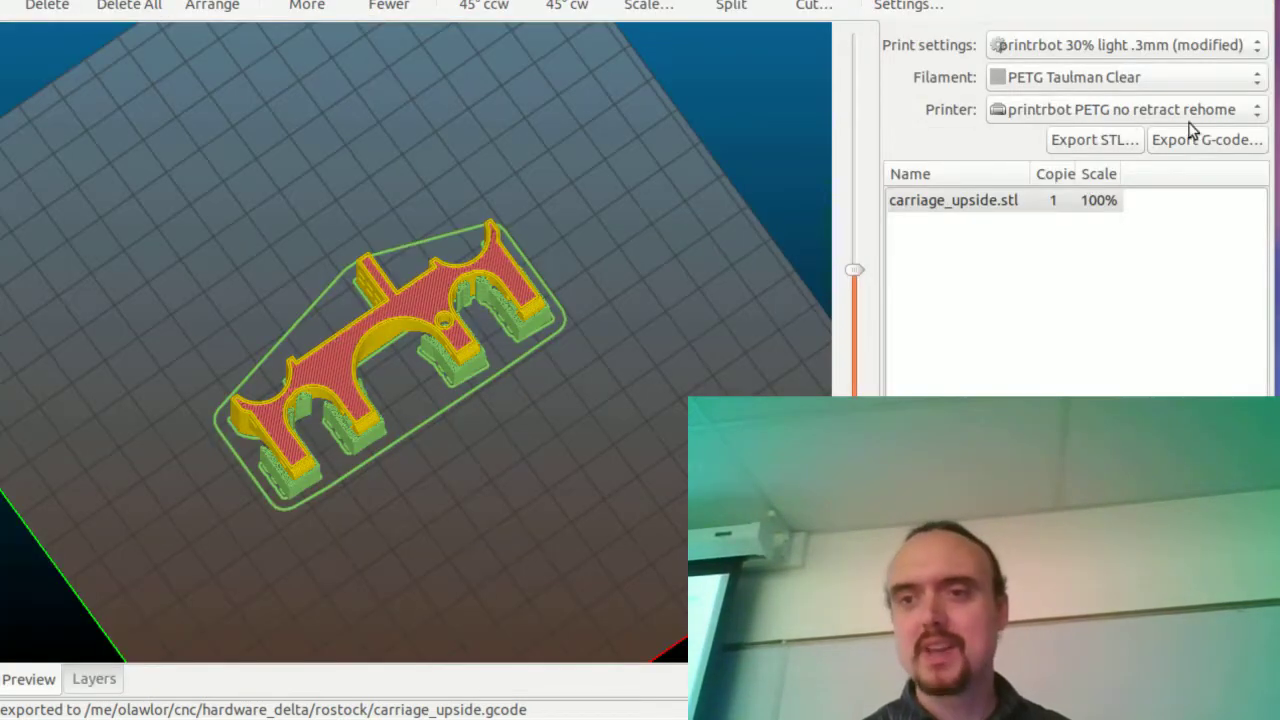
pyautogui.click(1205, 137)
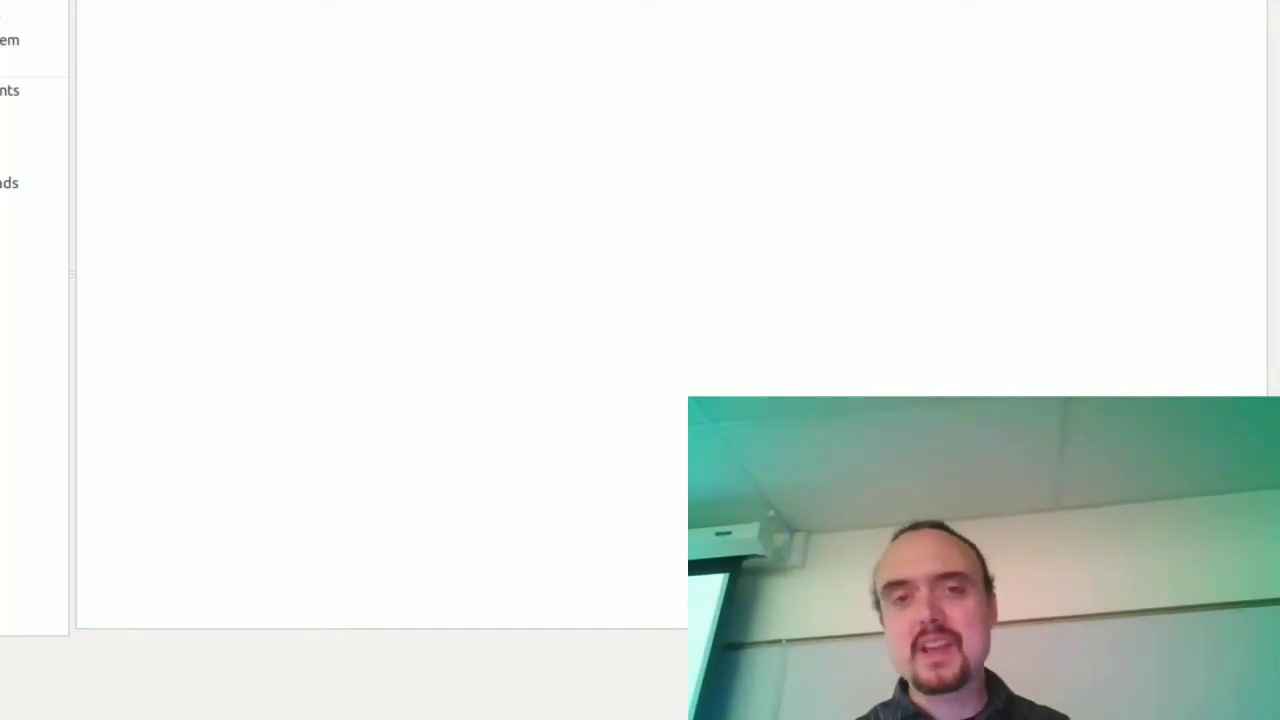
pyautogui.press('Return')
pyautogui.click(759, 311)
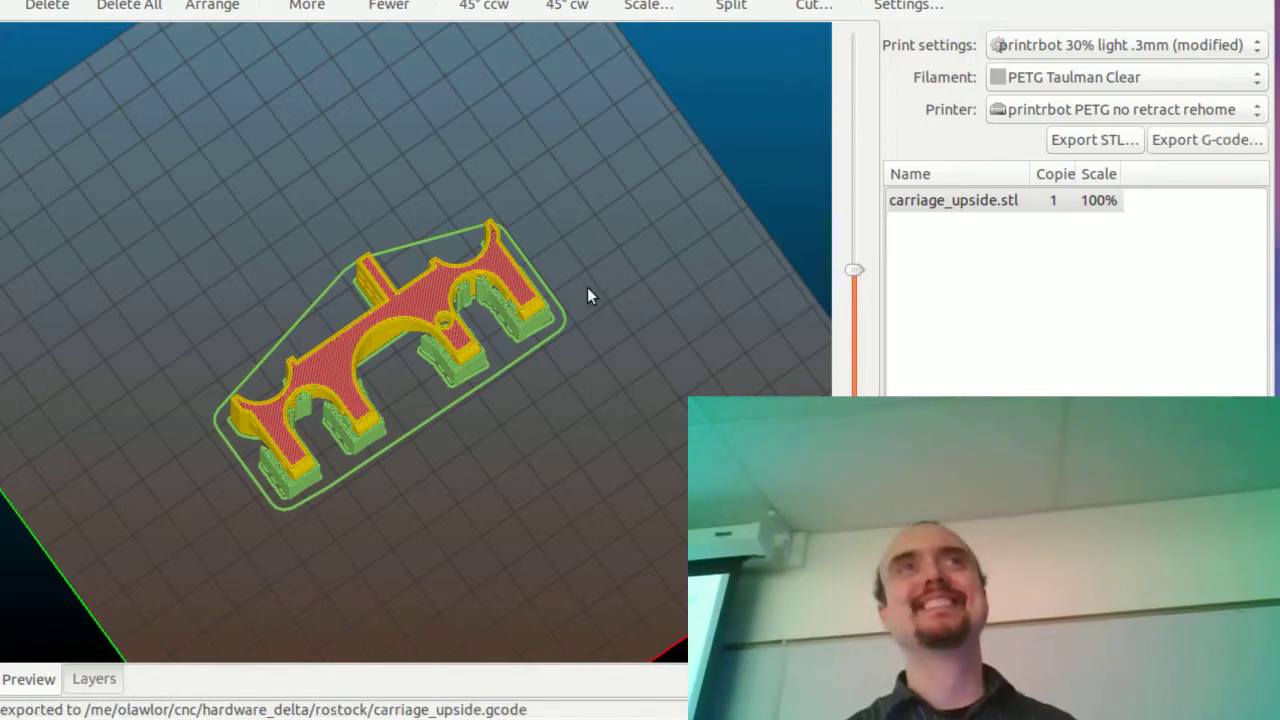
# - Examine the 3D Honeycomb infill inside the carriage body close up, comparing a lower layer with a higher one
pyautogui.scroll(5, 587, 287)
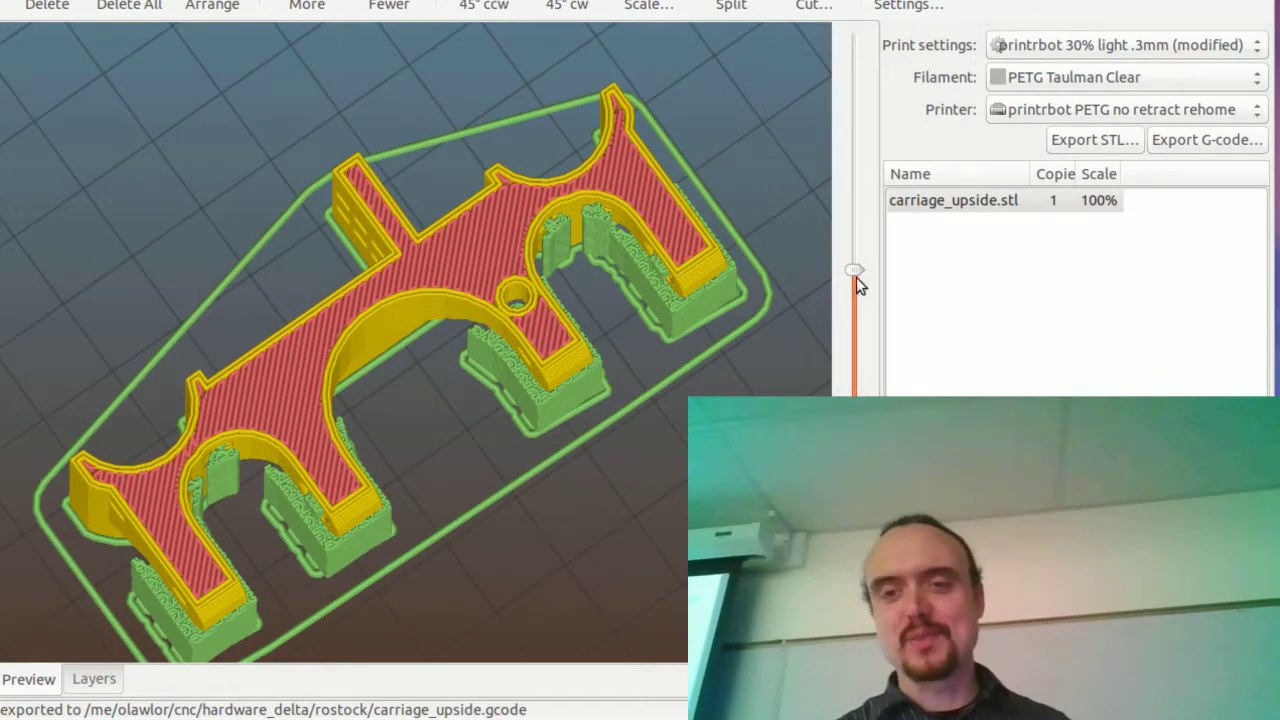
pyautogui.moveTo(856, 277)
pyautogui.mouseDown()
pyautogui.moveTo(857, 327)
pyautogui.moveTo(853, 268)
pyautogui.mouseUp()
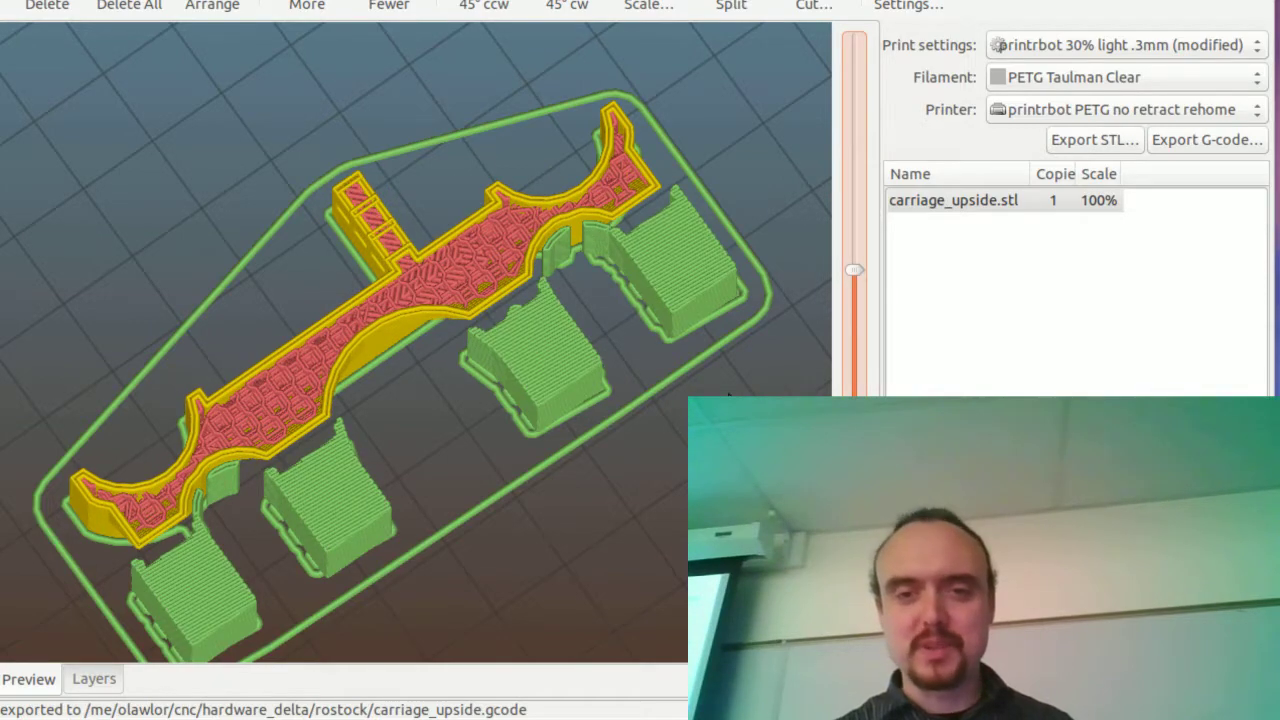
pyautogui.scroll(5, 728, 394)
pyautogui.moveTo(590, 467); pyautogui.dragTo(534, 437)
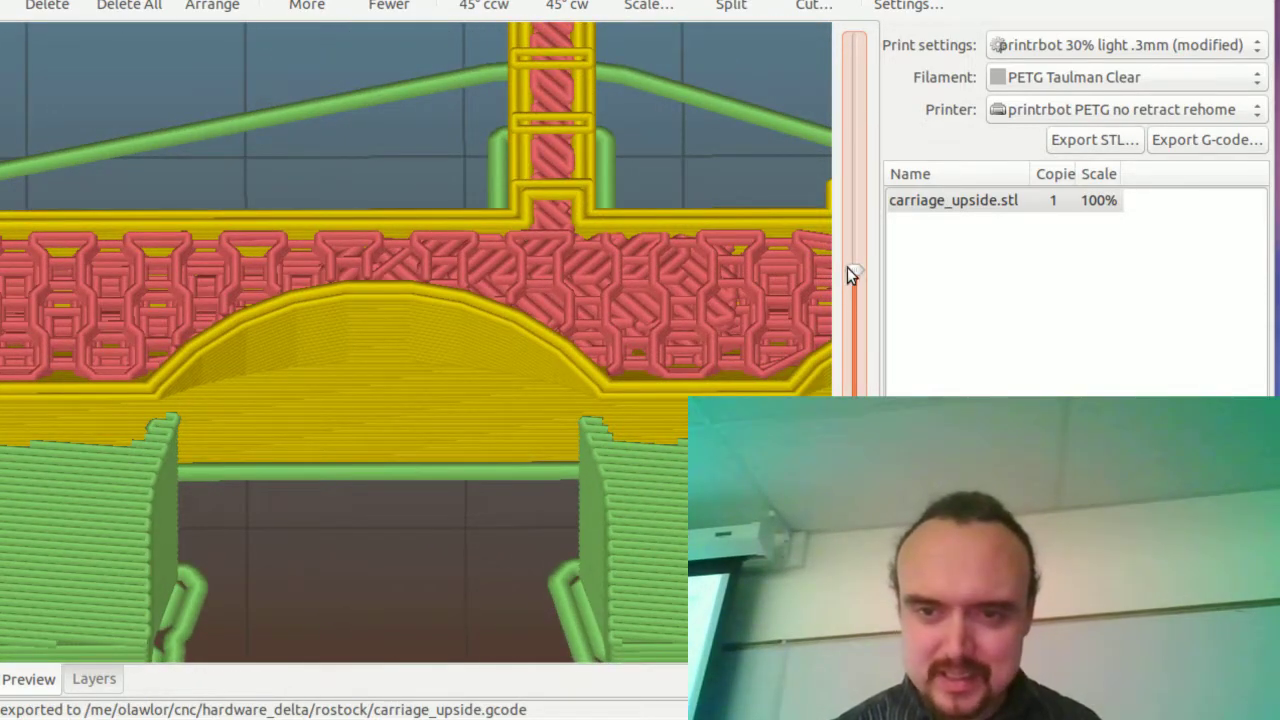
pyautogui.moveTo(847, 267); pyautogui.dragTo(842, 193)
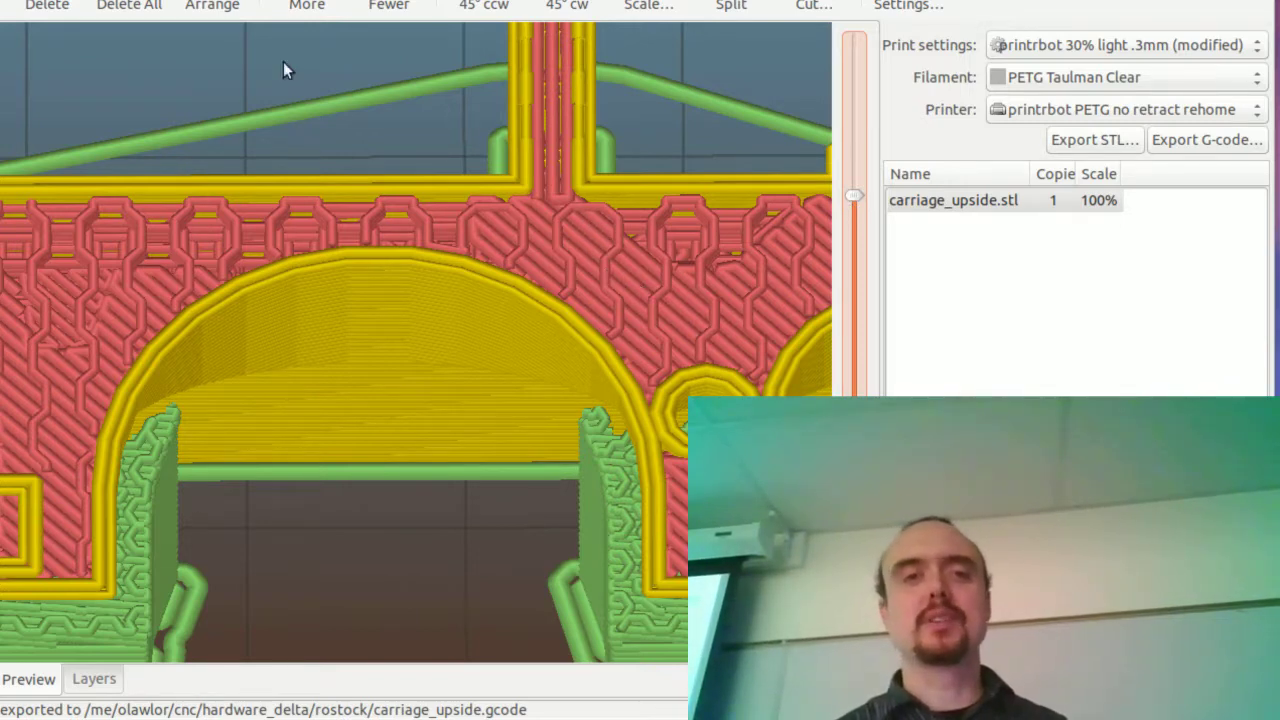
# - Try a perimeter print speed of 600000 mm/s and restore the speed to 30 mm/s
pyautogui.click(68, 2)
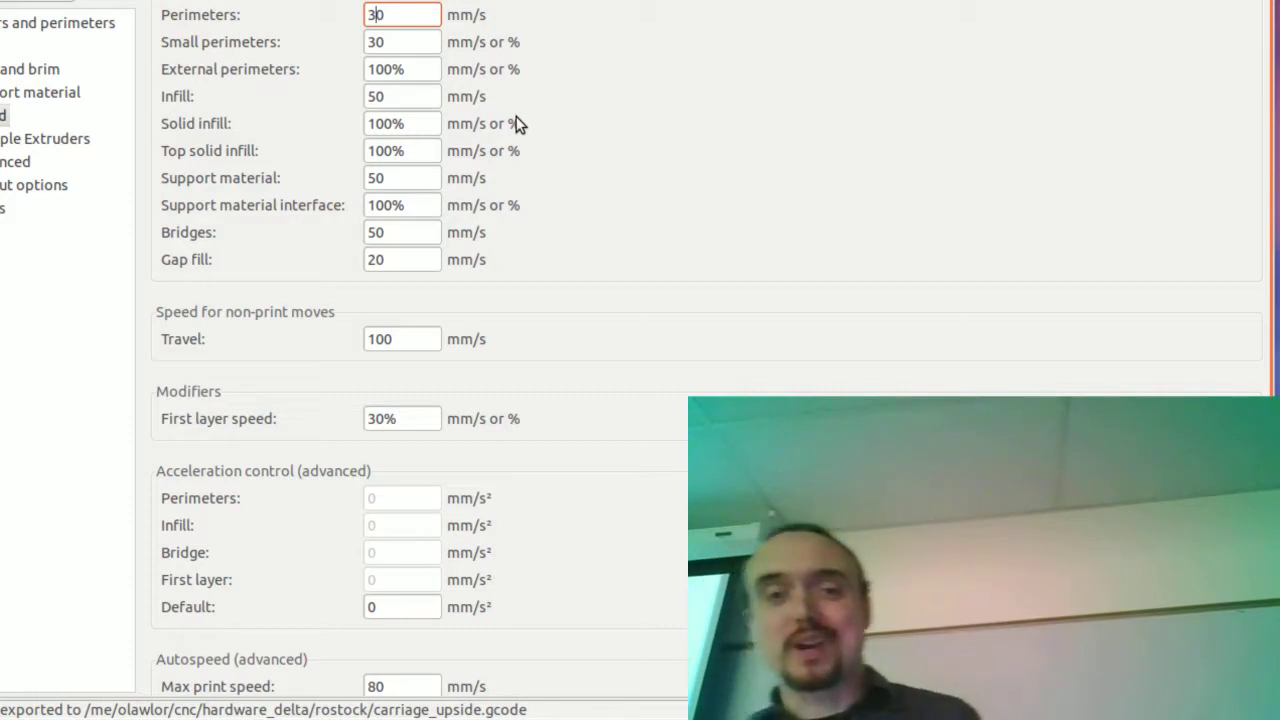
pyautogui.hotkey('shift', 'Left')
pyautogui.write('60000')
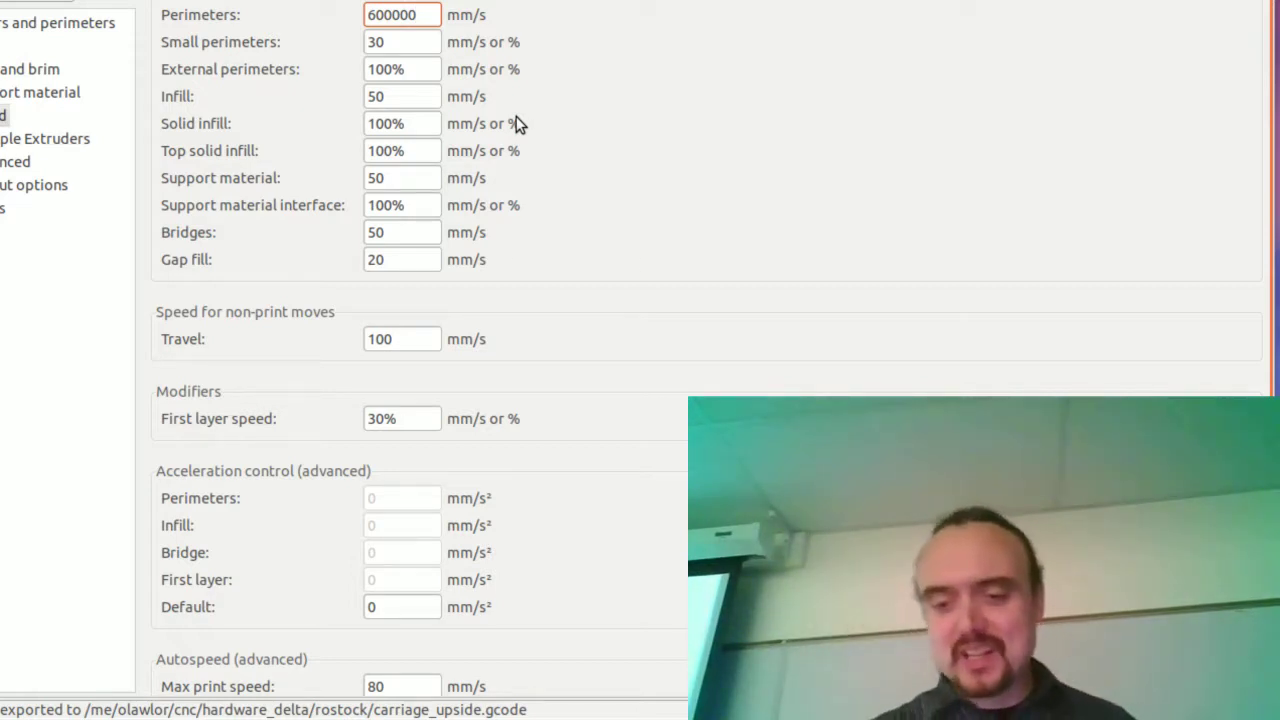
pyautogui.press('BackSpace')
pyautogui.press('BackSpace')
pyautogui.press('BackSpace')
pyautogui.press('BackSpace')
pyautogui.press('BackSpace')
pyautogui.write('30')
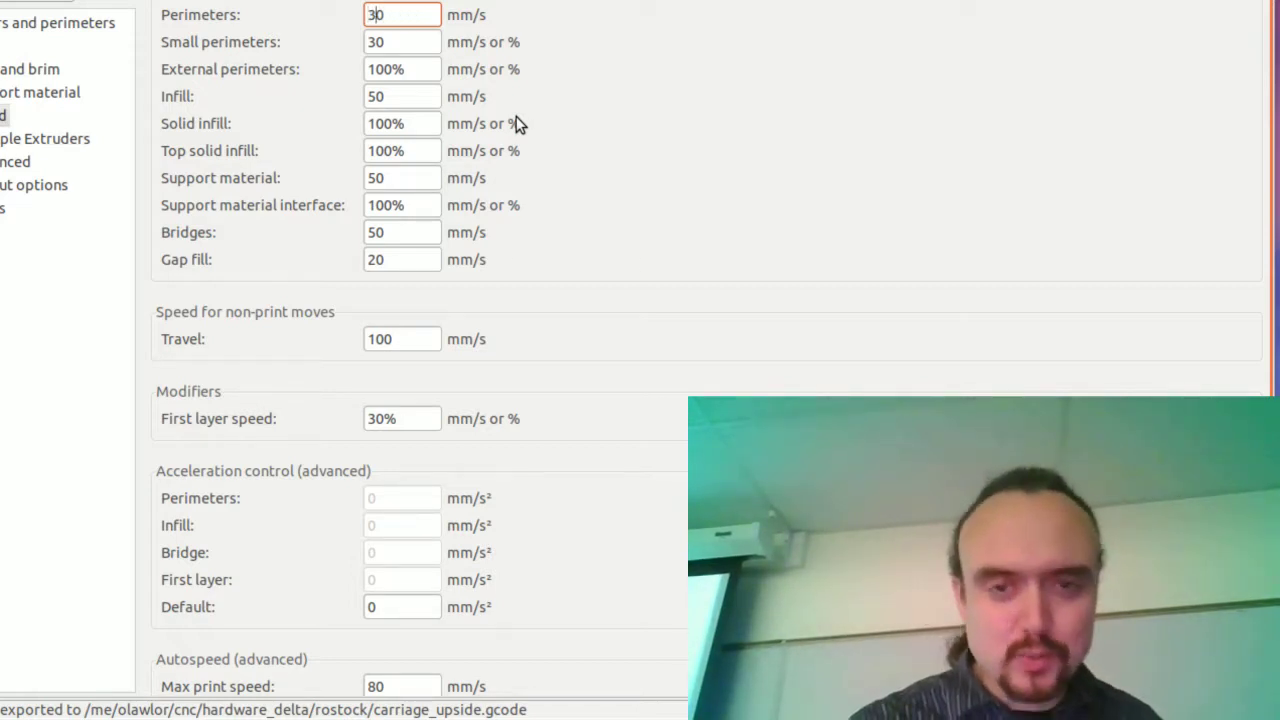